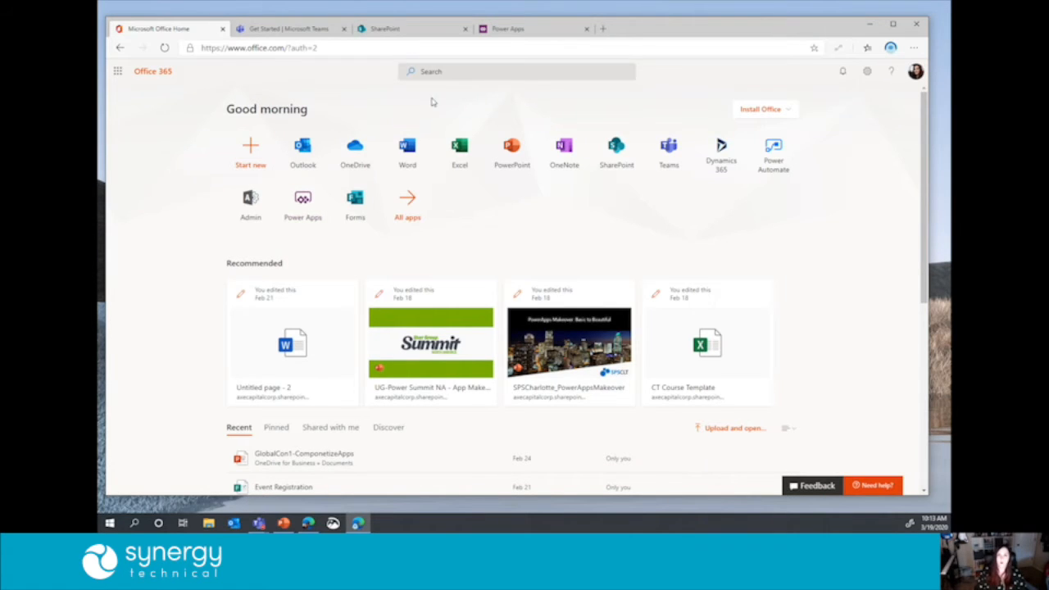
Step: Switch to the Power Apps home page and review its address and the options for starting an app from data
{"action": "left_click", "coordinate": [529, 33]}
{"action": "left_click_drag", "start_coordinate": [306, 48], "coordinate": [204, 48]}
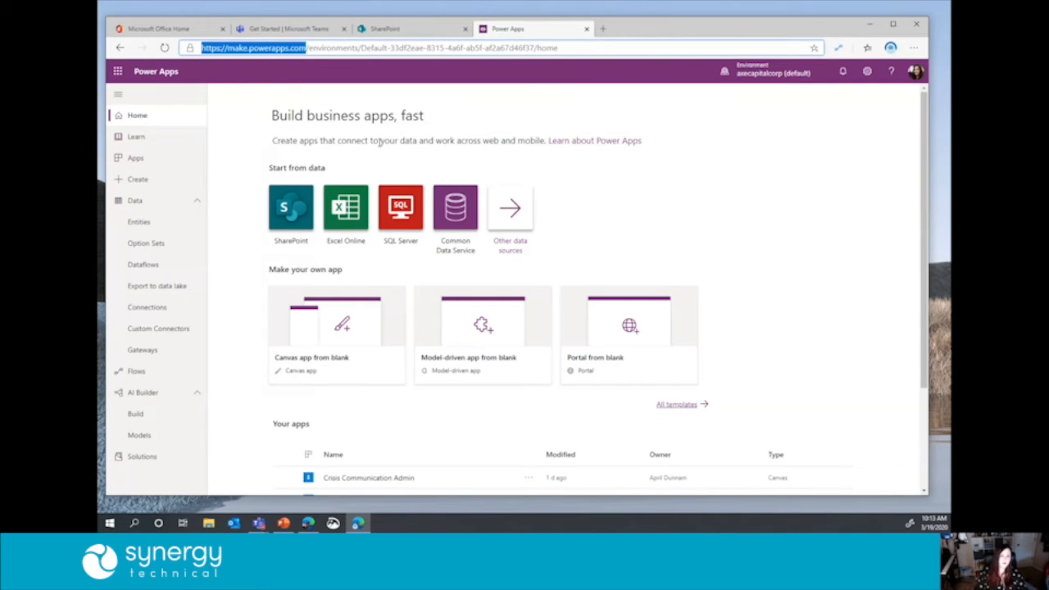
{"action": "left_click", "coordinate": [744, 214]}
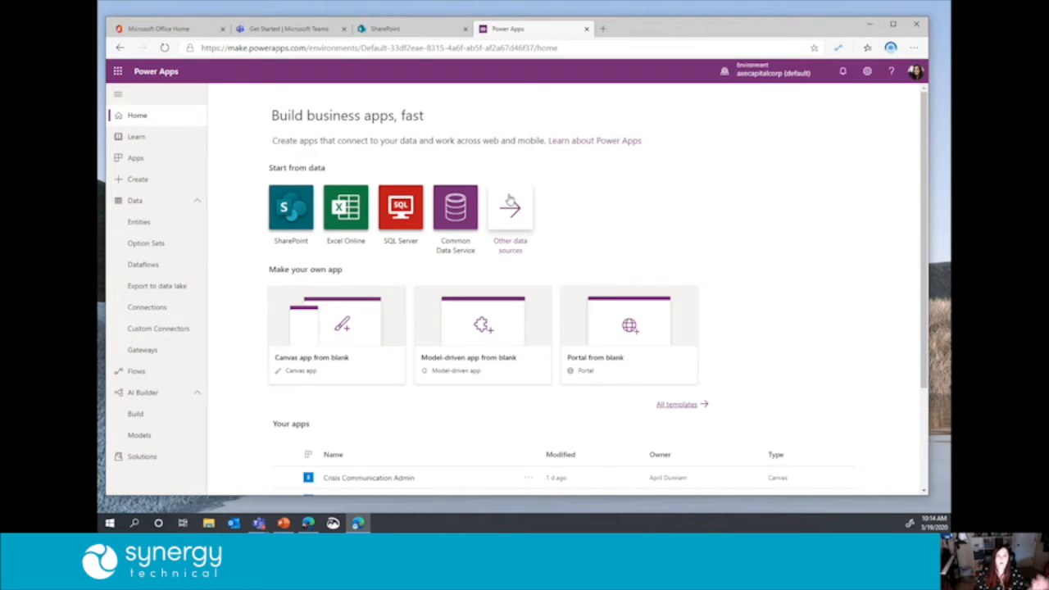
{"action": "scroll", "coordinate": [643, 199], "scroll_direction": "down", "scroll_amount": 1}
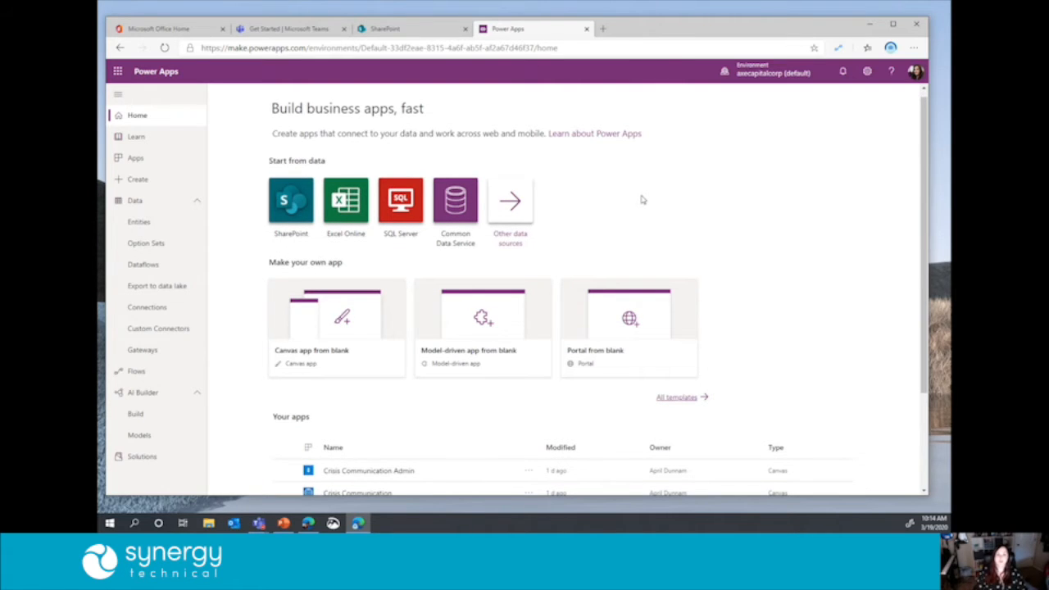
{"action": "scroll", "coordinate": [643, 200], "scroll_direction": "up", "scroll_amount": 1}
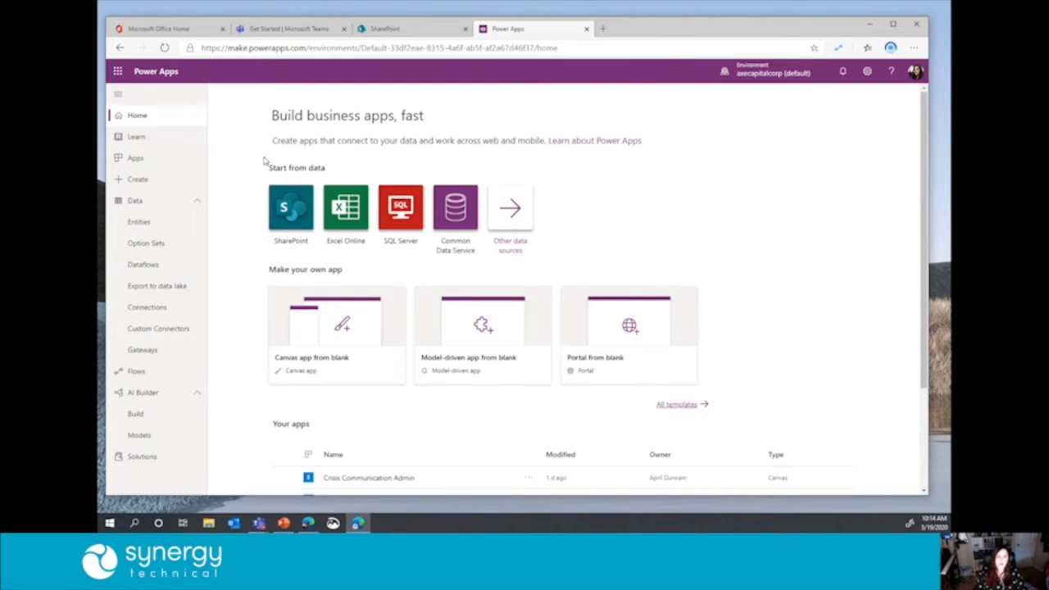
{"action": "left_click_drag", "start_coordinate": [260, 159], "coordinate": [420, 171]}
{"action": "left_click", "coordinate": [420, 171]}
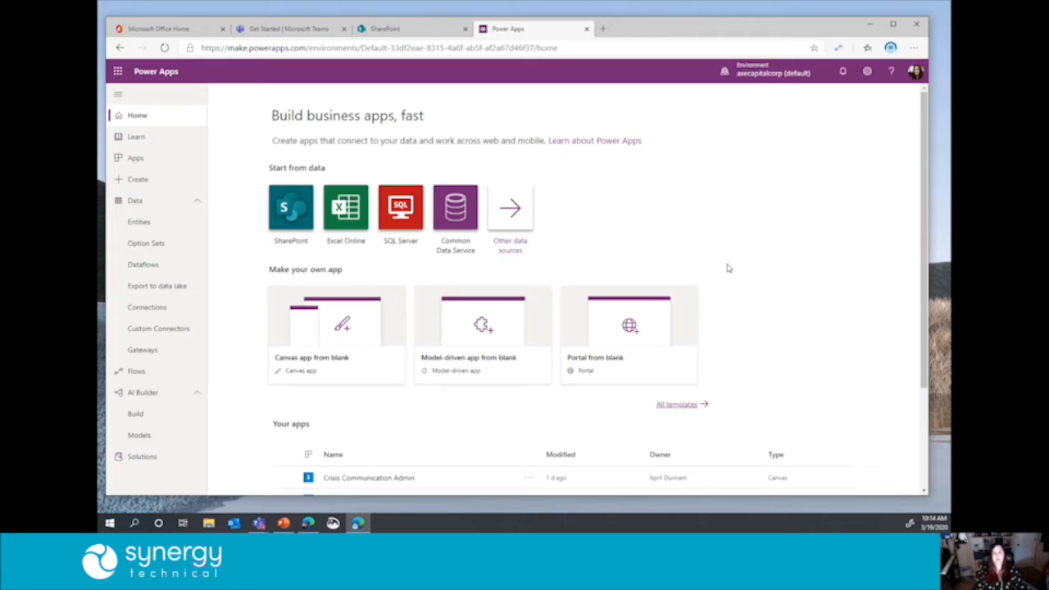
Step: Create an app from the Projects list on the HR SharePoint site and skip the studio welcome message
{"action": "left_click", "coordinate": [288, 212]}
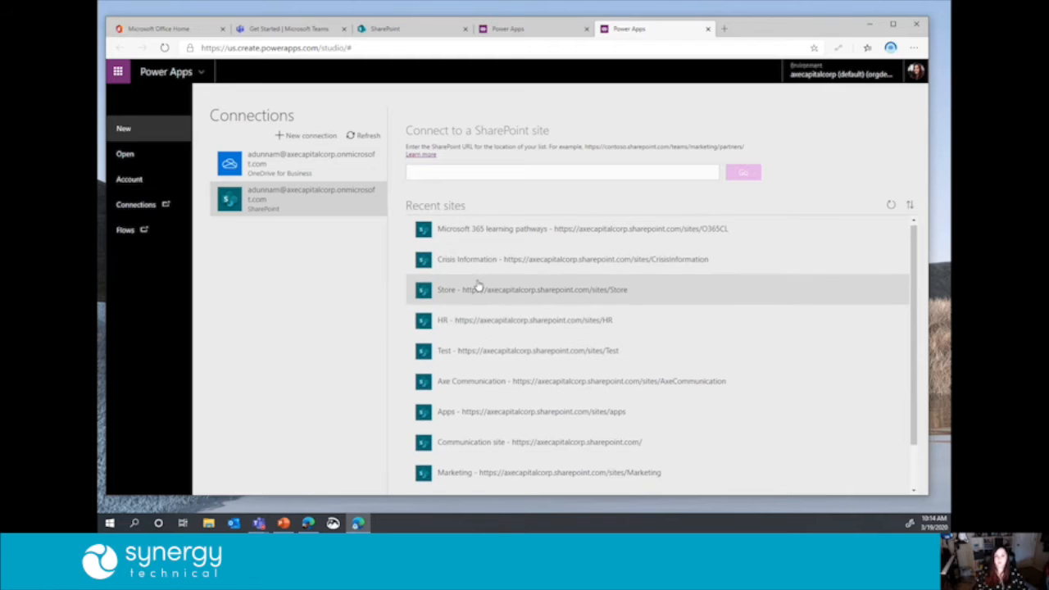
{"action": "left_click", "coordinate": [482, 325]}
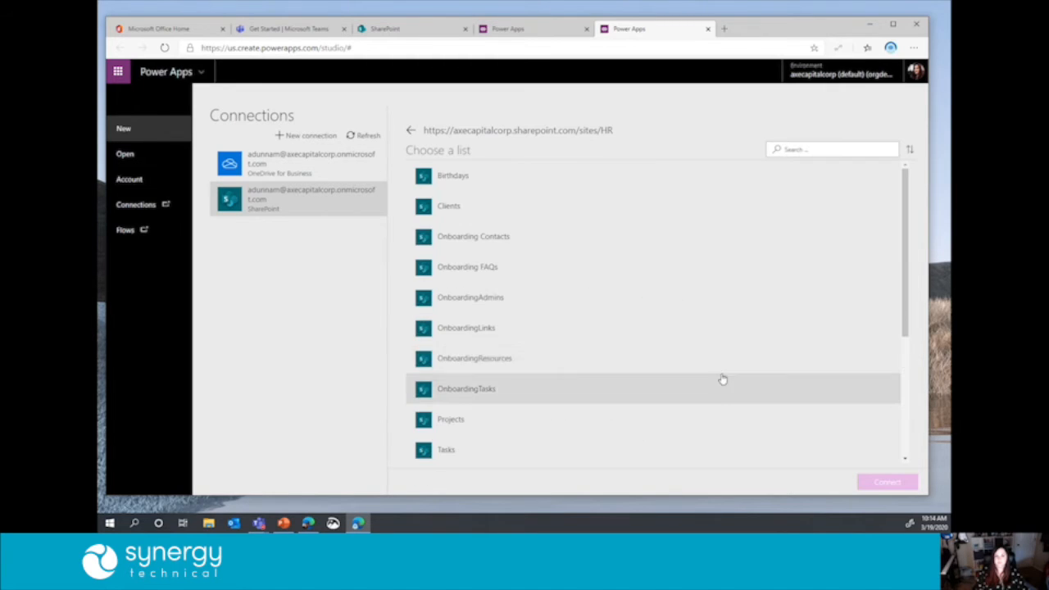
{"action": "scroll", "coordinate": [613, 358], "scroll_direction": "down", "scroll_amount": 5}
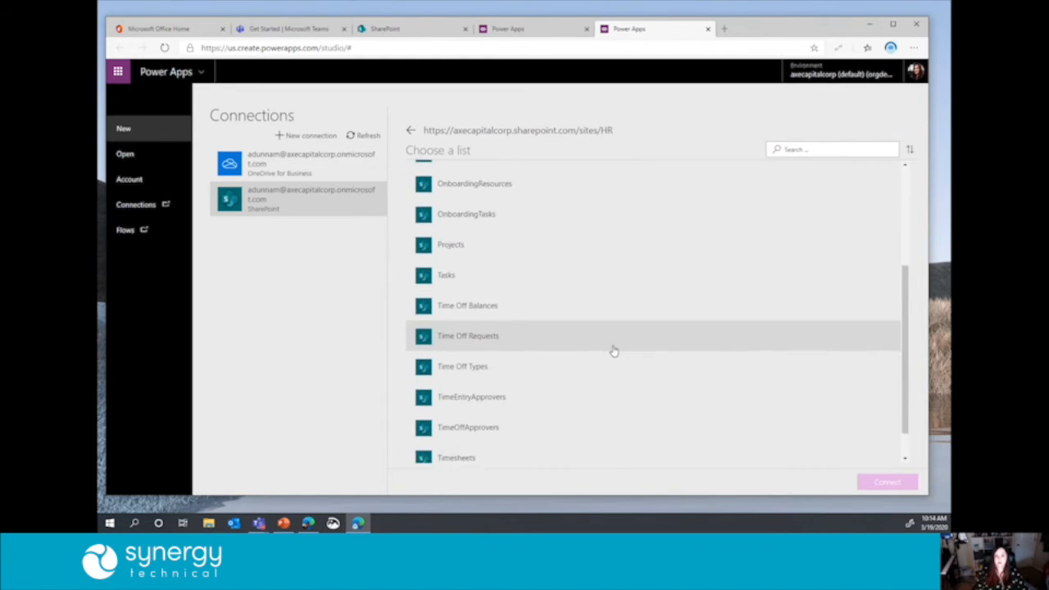
{"action": "scroll", "coordinate": [616, 381], "scroll_direction": "up", "scroll_amount": 2}
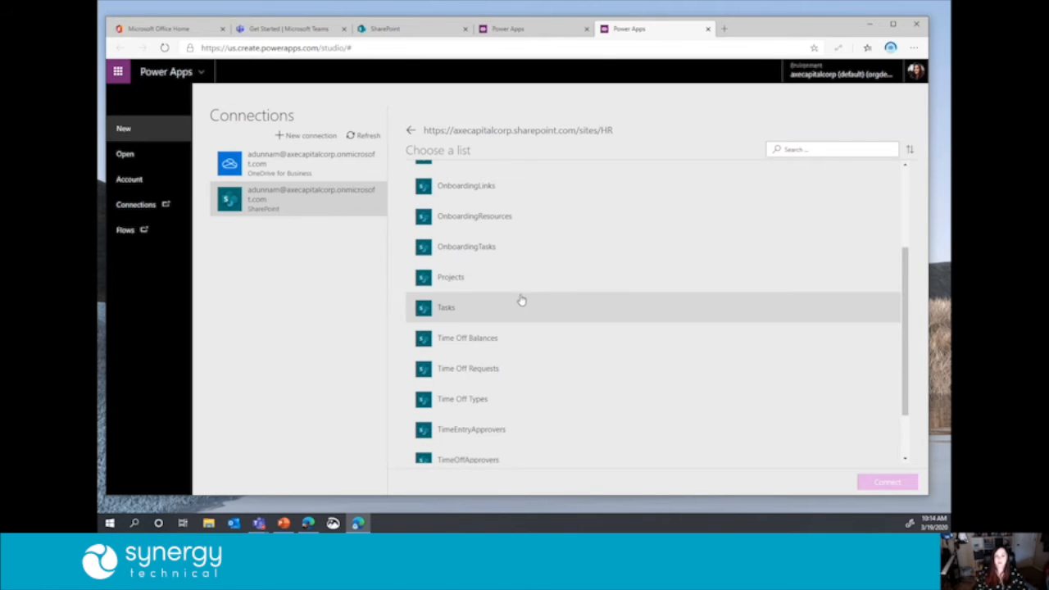
{"action": "left_click", "coordinate": [468, 280]}
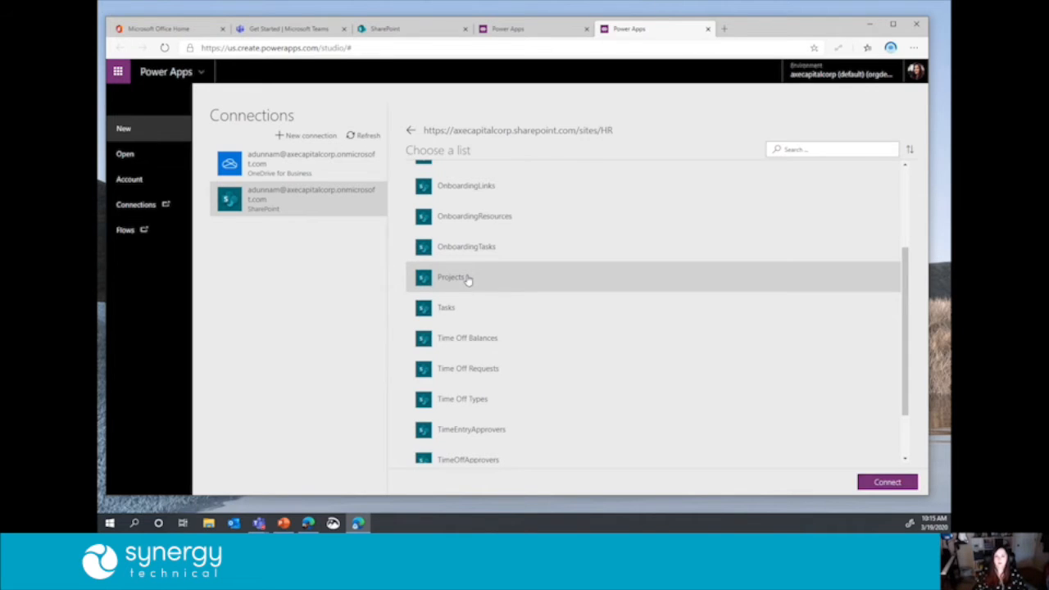
{"action": "left_click", "coordinate": [905, 483]}
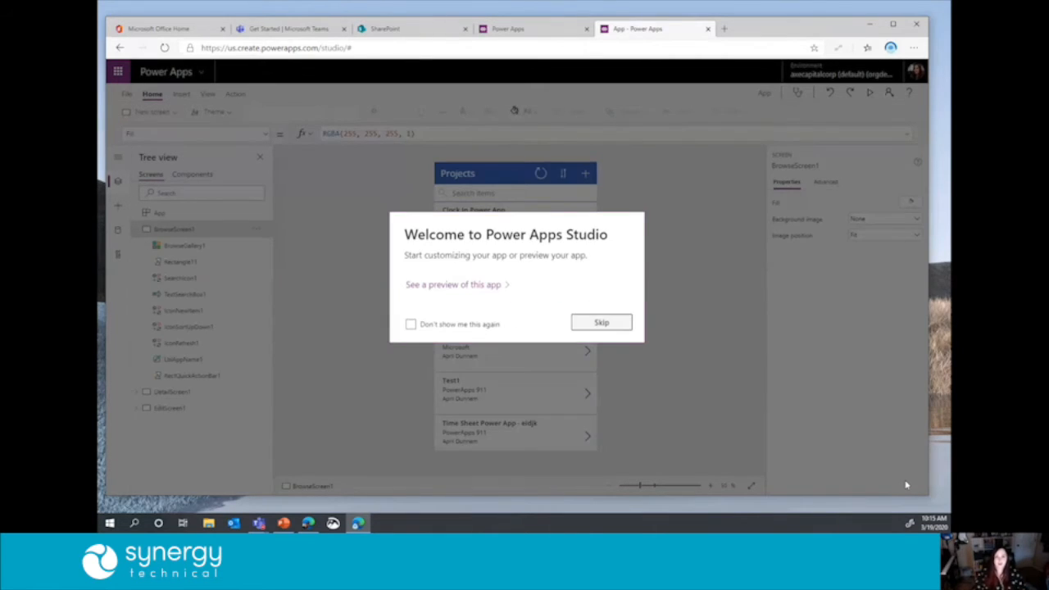
{"action": "left_click", "coordinate": [616, 325]}
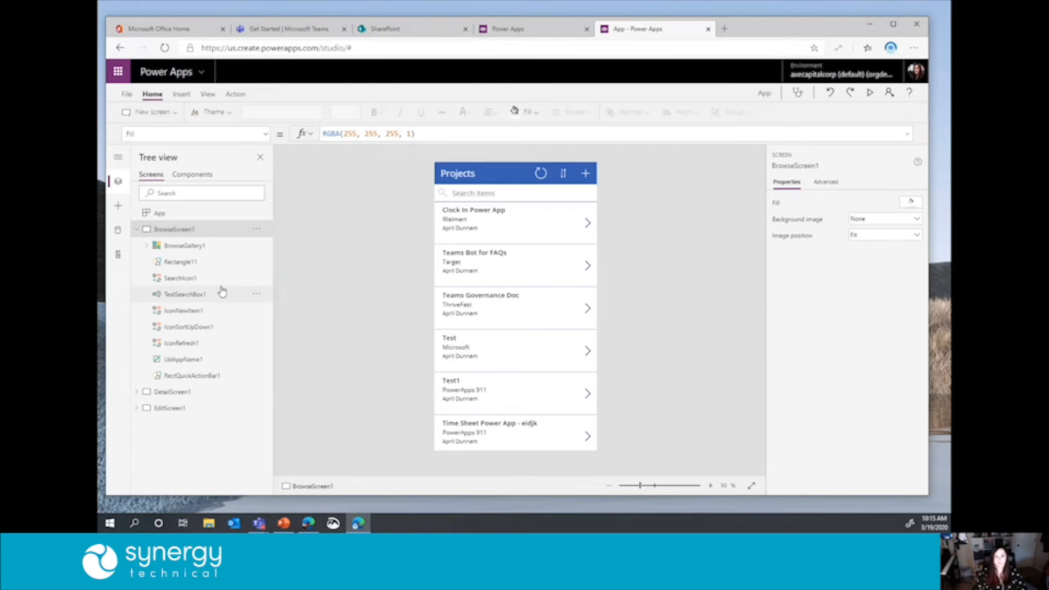
Step: Preview the app and add a project titled "Presentation" with PowerApps 911 as the client
{"action": "left_click", "coordinate": [871, 95]}
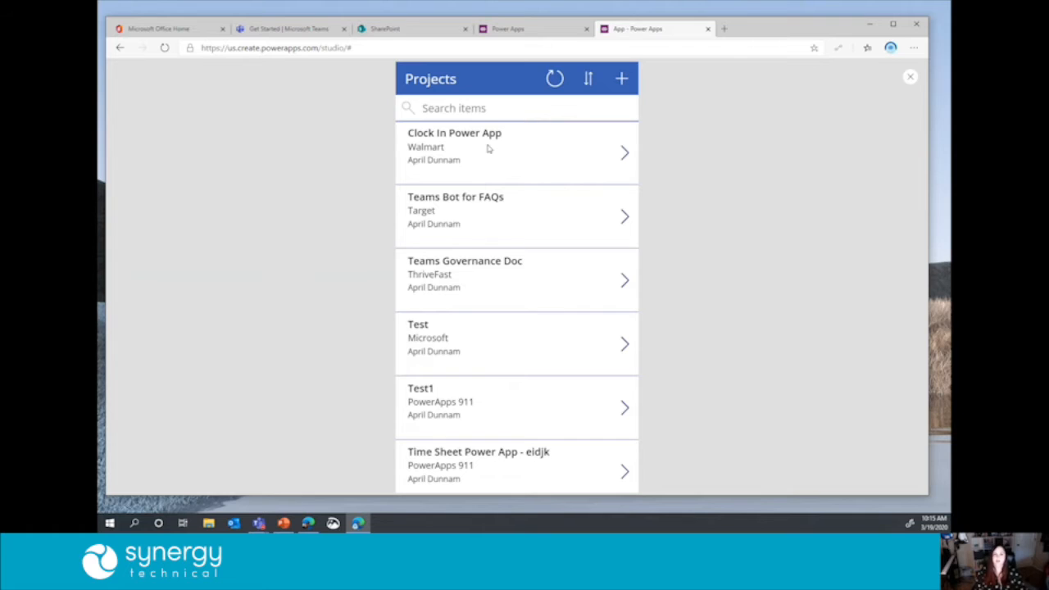
{"action": "scroll", "coordinate": [486, 283], "scroll_direction": "down", "scroll_amount": 1}
{"action": "scroll", "coordinate": [575, 370], "scroll_direction": "up", "scroll_amount": 1}
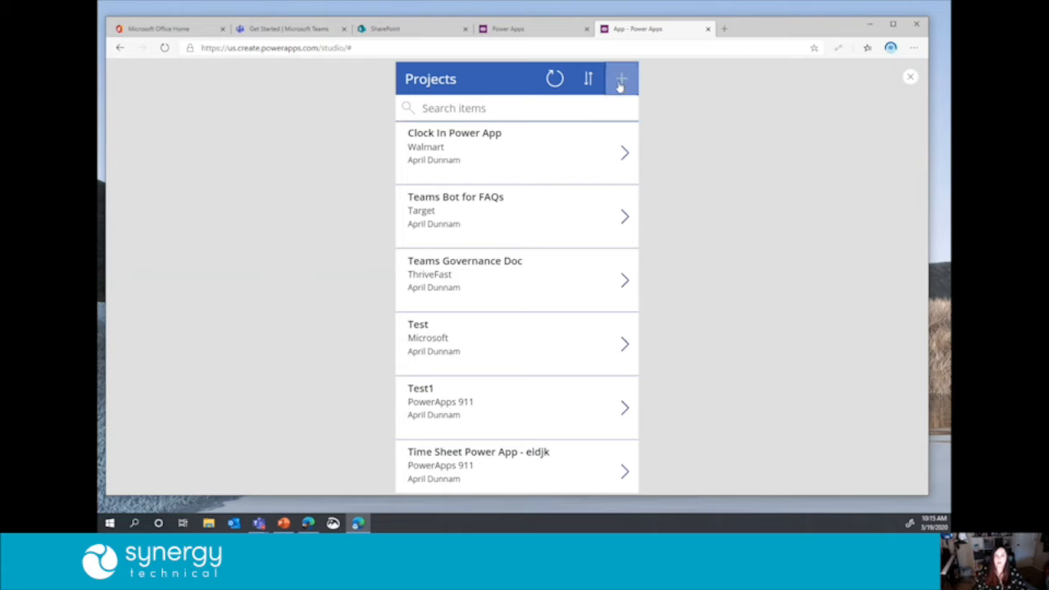
{"action": "left_click", "coordinate": [620, 80]}
{"action": "left_click", "coordinate": [543, 133]}
{"action": "type", "text": "Presentation"}
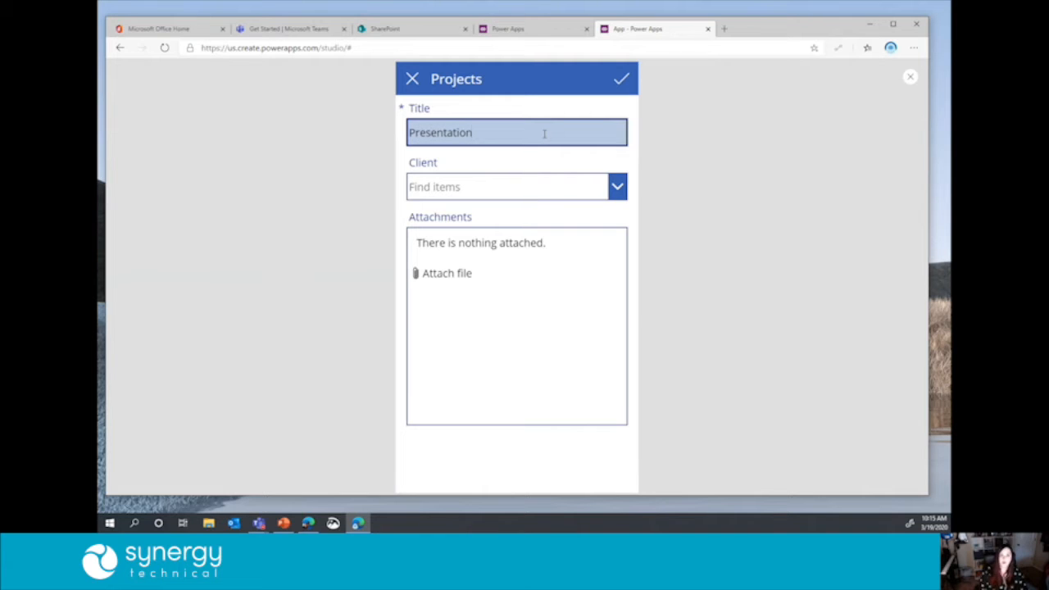
{"action": "left_click", "coordinate": [598, 183]}
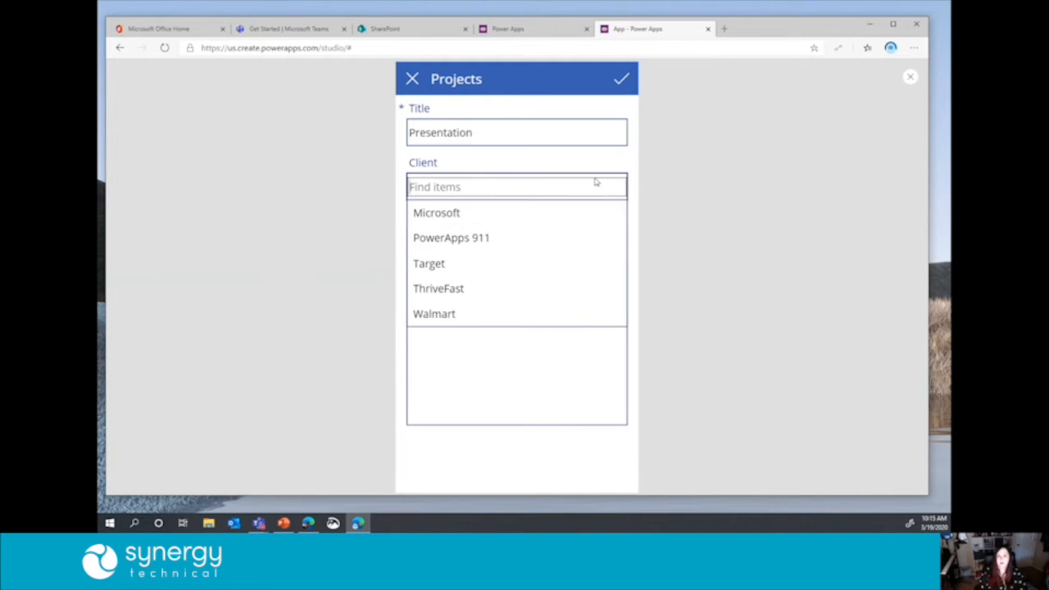
{"action": "left_click", "coordinate": [494, 237]}
{"action": "left_click", "coordinate": [621, 82]}
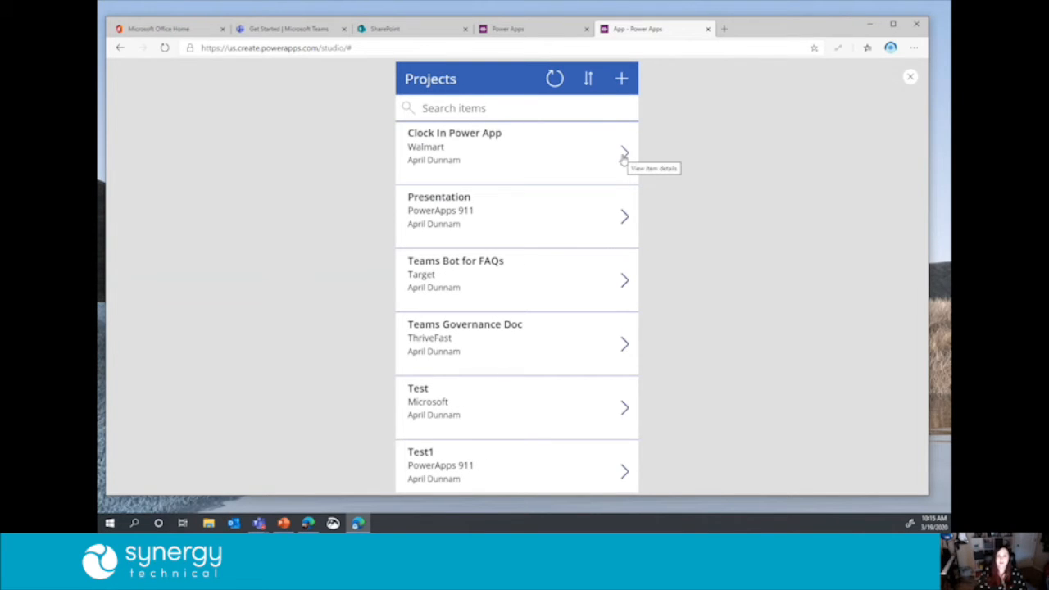
Step: Change the Presentation project's title to "Presentation 11", save it, and exit the preview back to the editor
{"action": "left_click", "coordinate": [624, 219]}
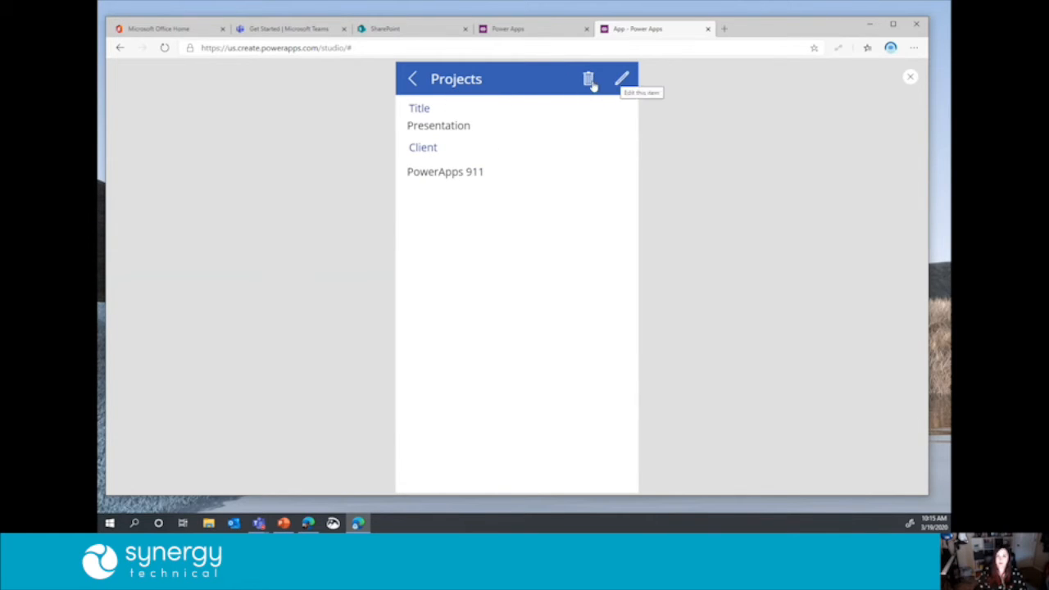
{"action": "left_click", "coordinate": [622, 79]}
{"action": "left_click", "coordinate": [545, 129]}
{"action": "type", "text": "11"}
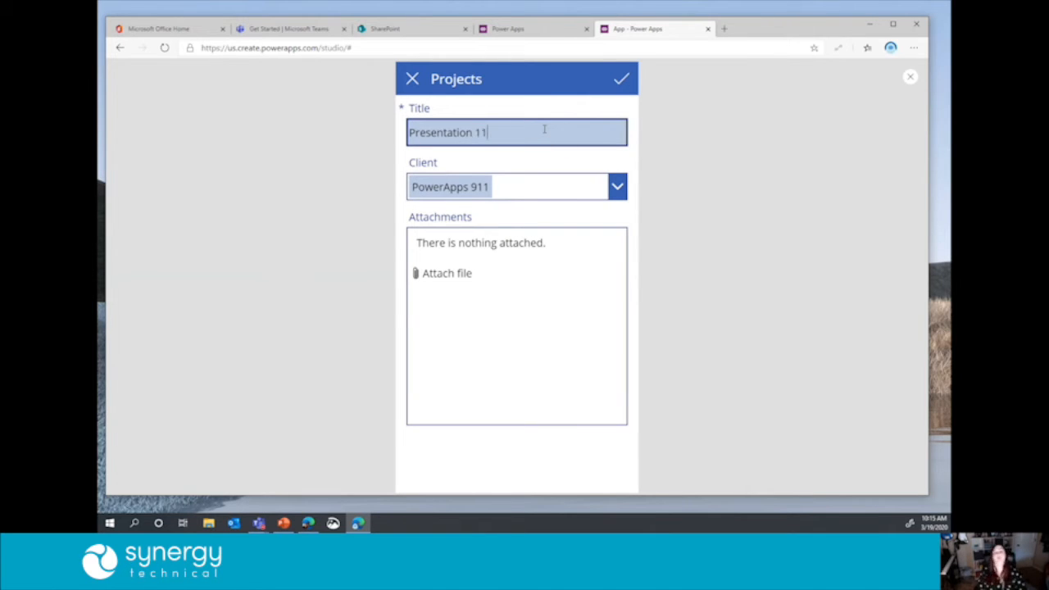
{"action": "left_click", "coordinate": [620, 82]}
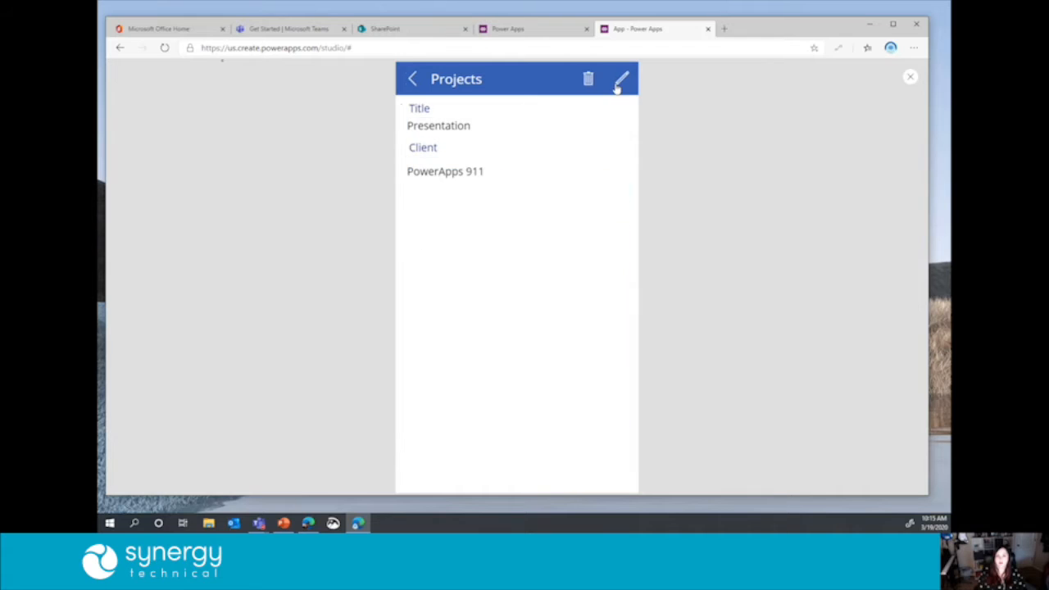
{"action": "left_click", "coordinate": [414, 82]}
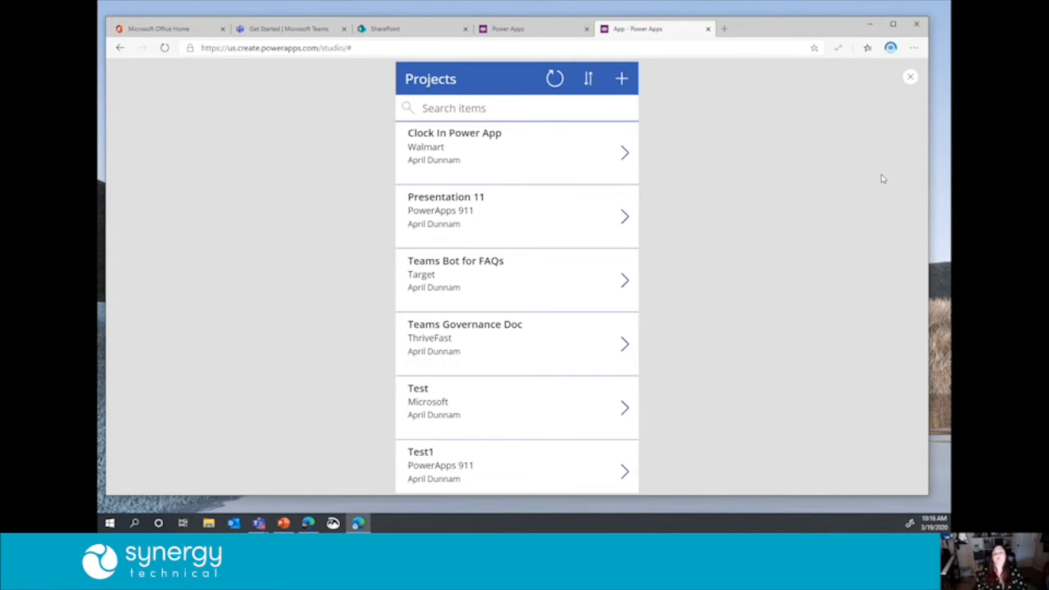
{"action": "left_click", "coordinate": [913, 79]}
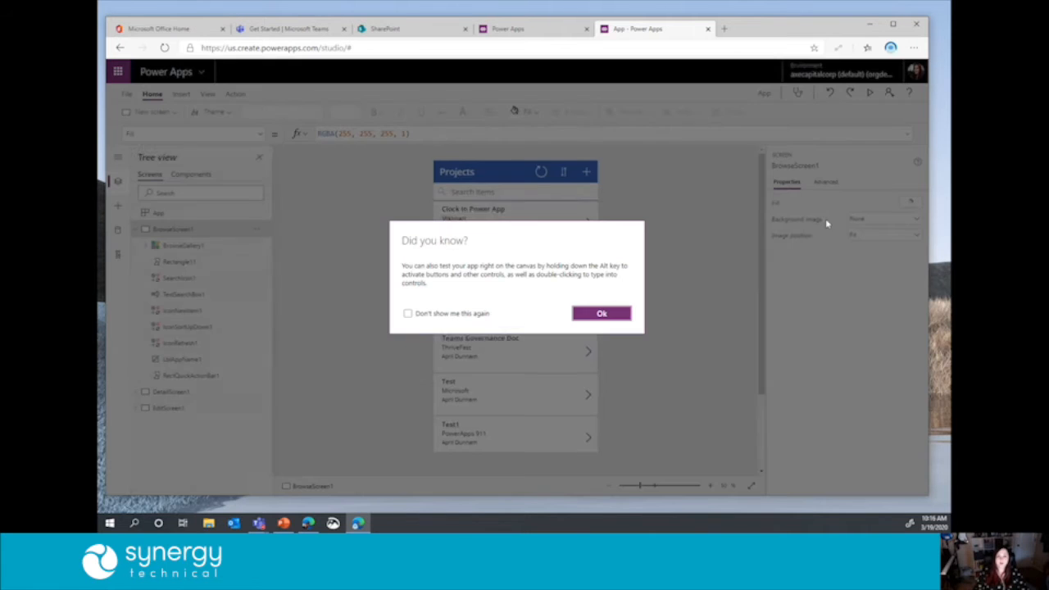
{"action": "left_click", "coordinate": [592, 315]}
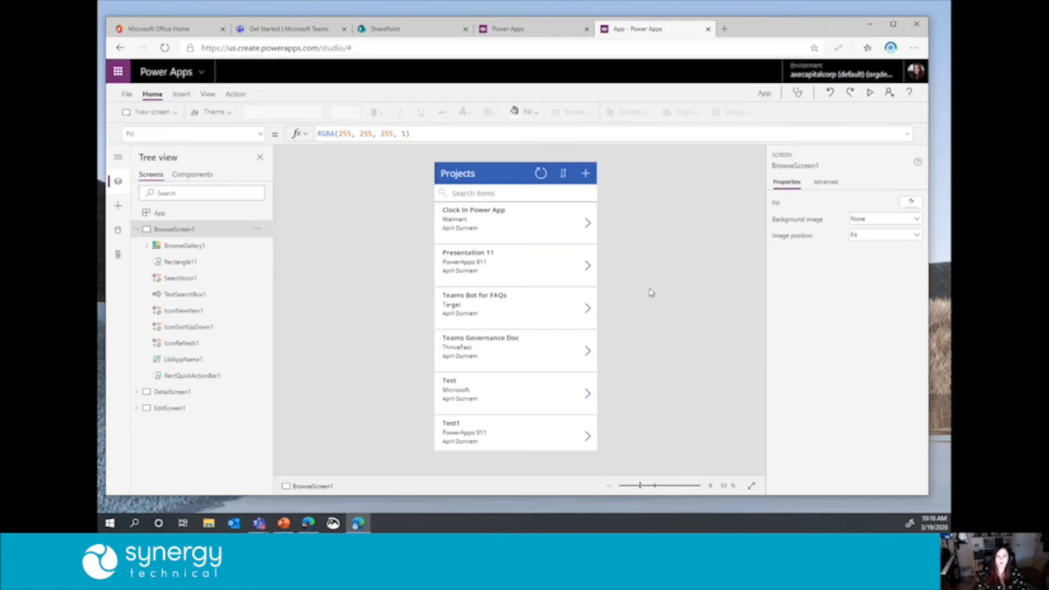
Step: Collapse BrowseScreen1 in the tree and look through the detail, edit and browse screens
{"action": "left_click", "coordinate": [136, 231]}
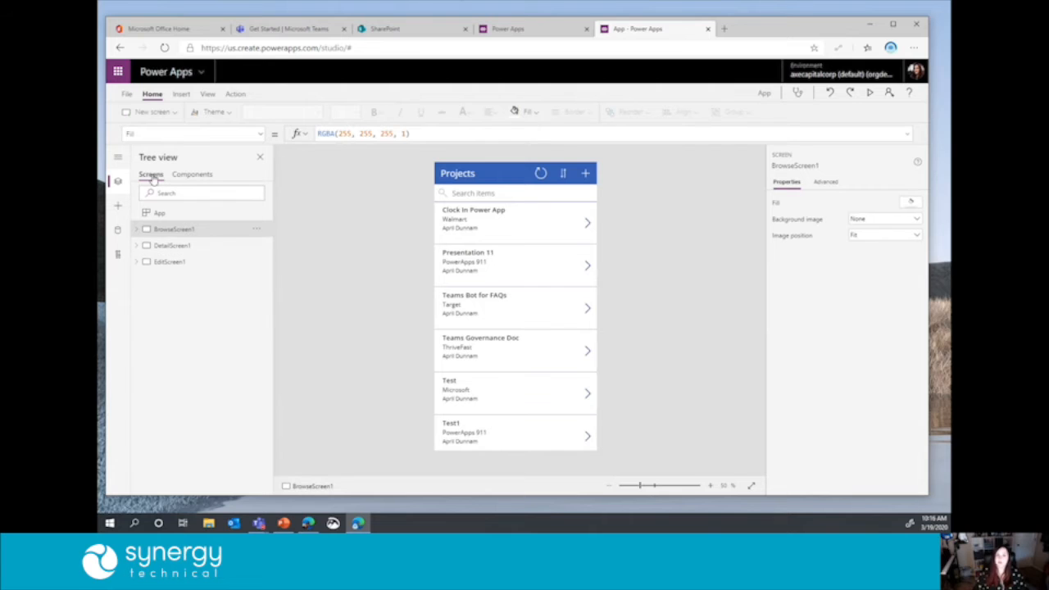
{"action": "left_click", "coordinate": [173, 245]}
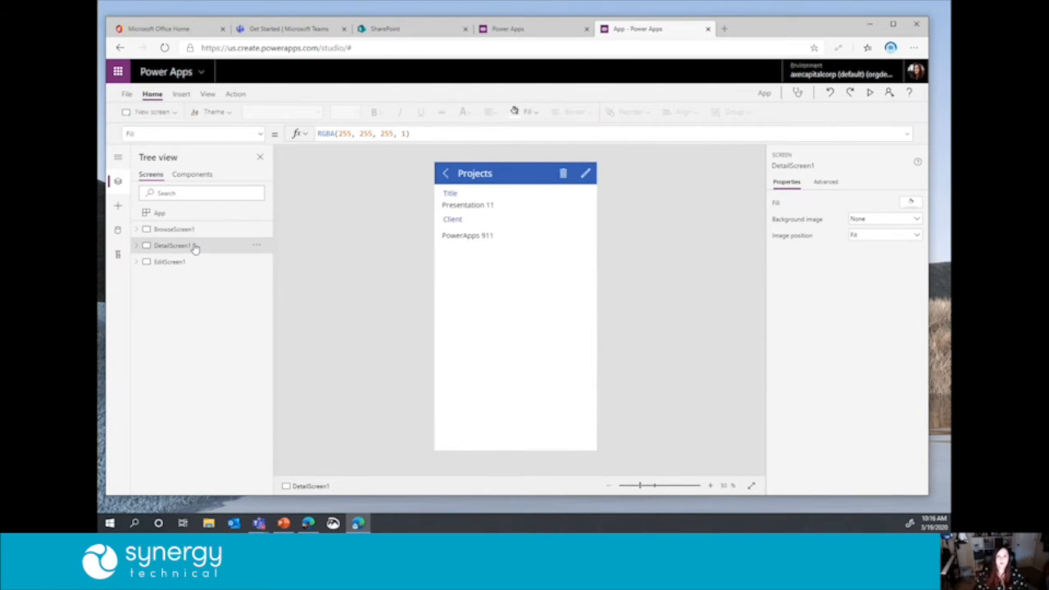
{"action": "left_click", "coordinate": [193, 262]}
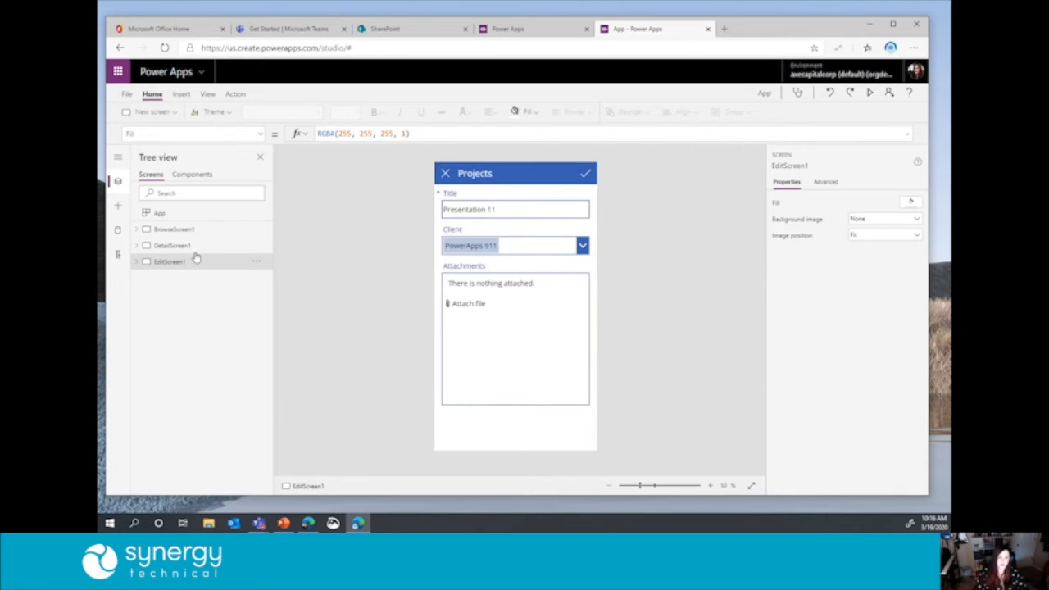
{"action": "left_click", "coordinate": [204, 233]}
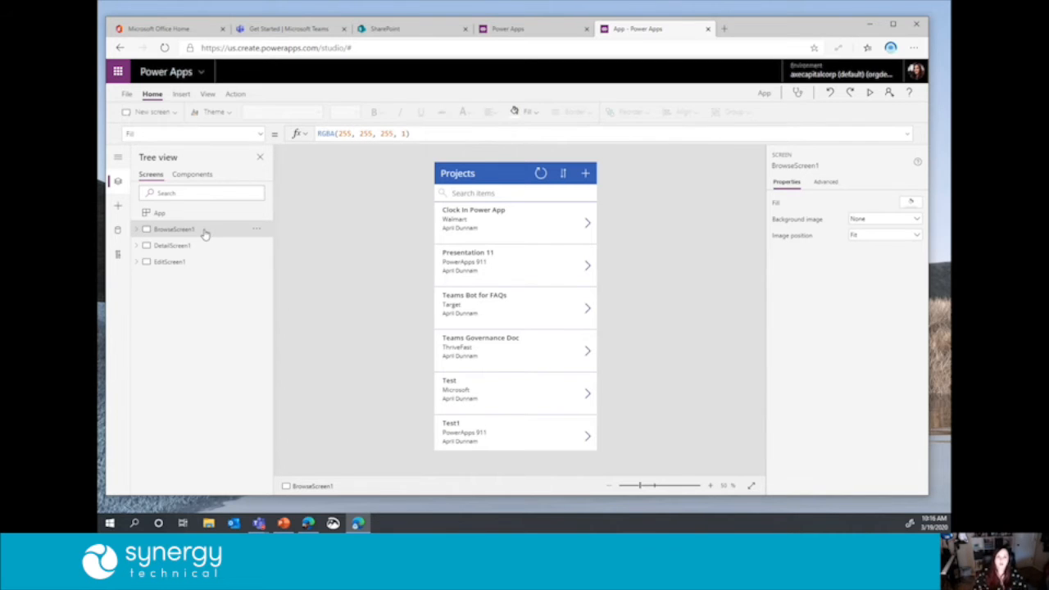
Step: Add a new screen from the Success template and rename it SuccessScreen
{"action": "left_click", "coordinate": [173, 115]}
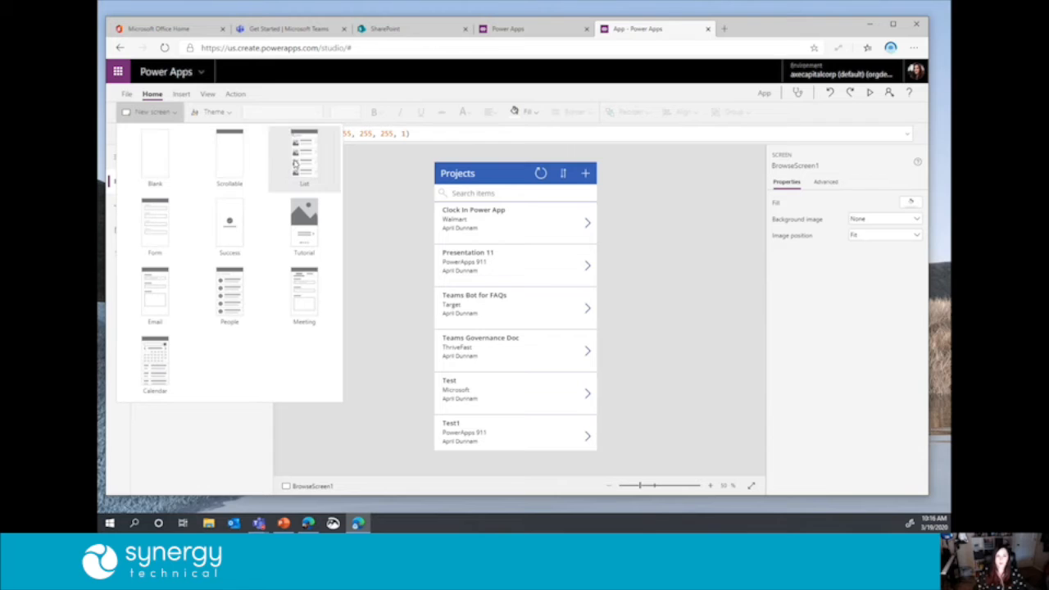
{"action": "left_click", "coordinate": [236, 240]}
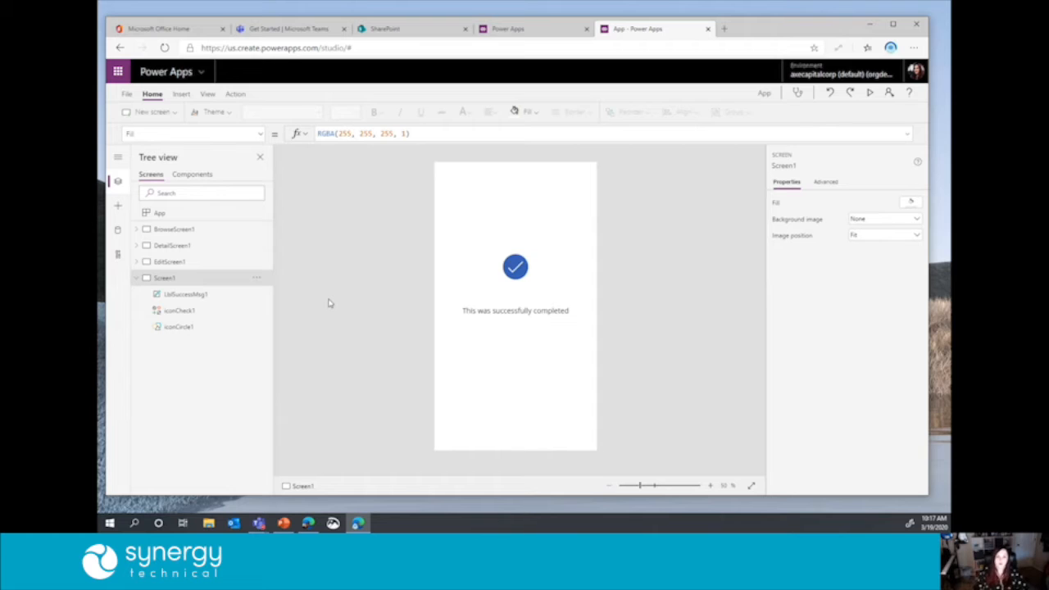
{"action": "left_click", "coordinate": [255, 279]}
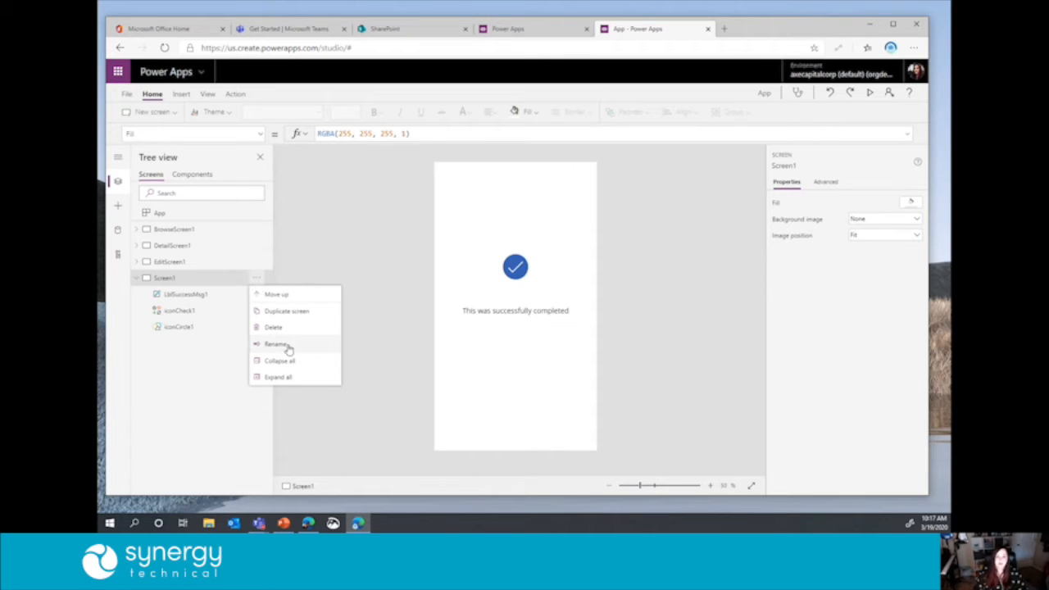
{"action": "left_click", "coordinate": [289, 347]}
{"action": "type", "text": "SuccessScreen"}
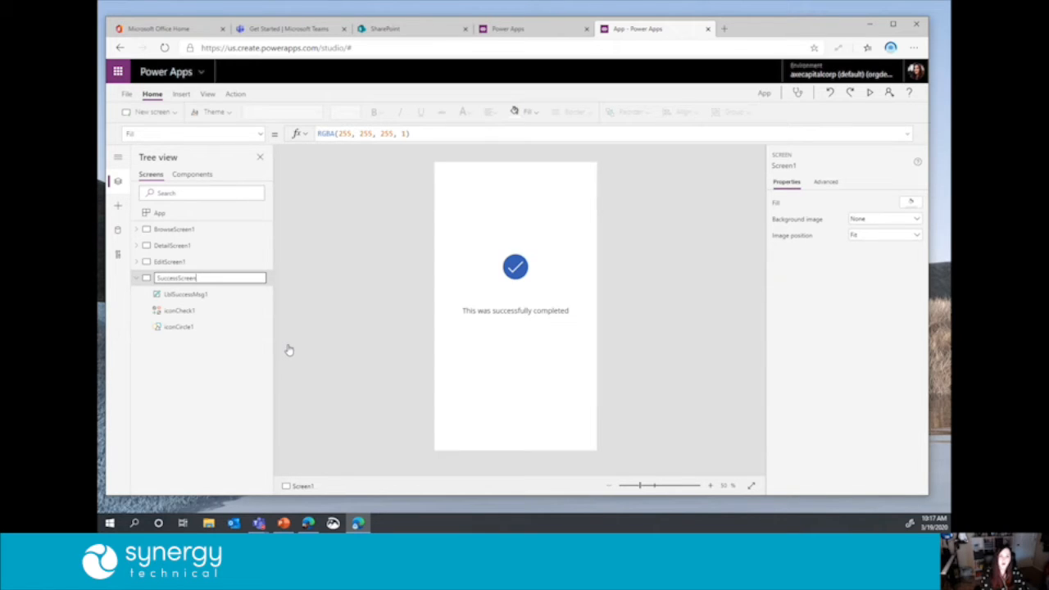
{"action": "key", "text": "Return"}
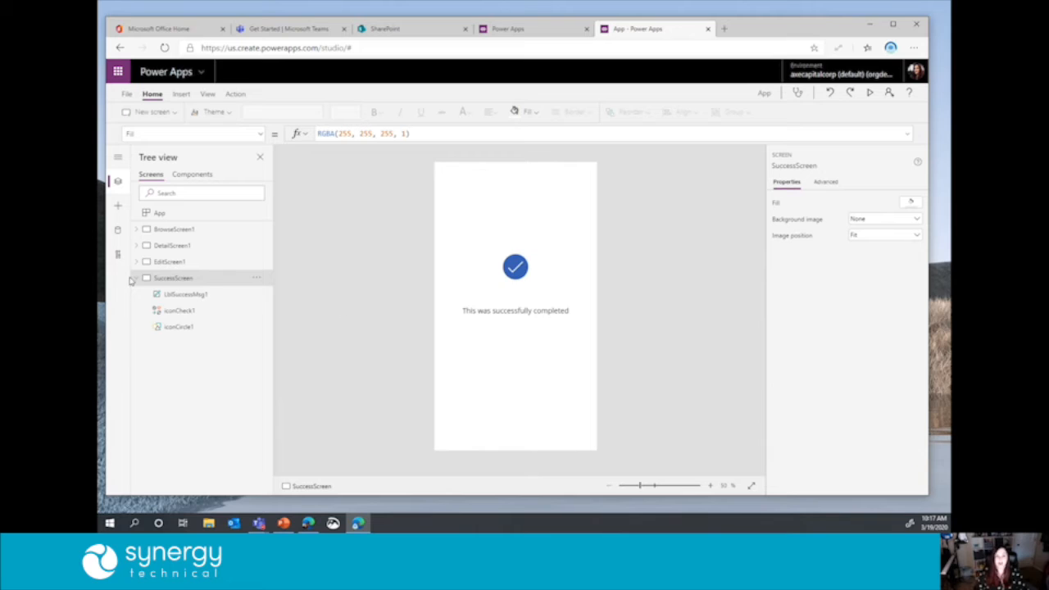
{"action": "left_click", "coordinate": [134, 277]}
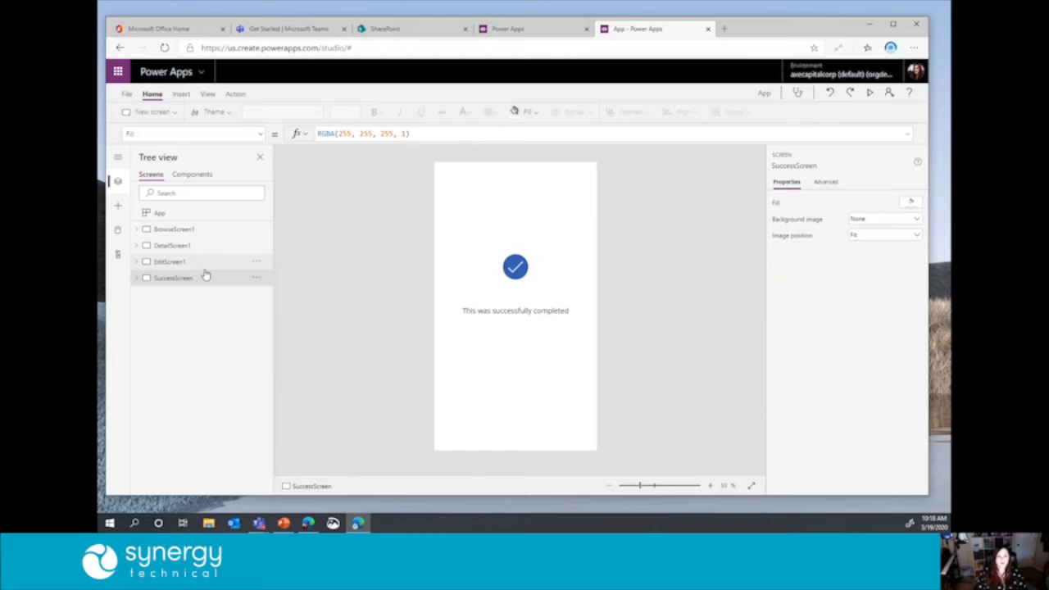
Step: Select BrowseScreen1 and expand it and its BrowseGallery1 to examine the controls they contain
{"action": "left_click", "coordinate": [180, 235]}
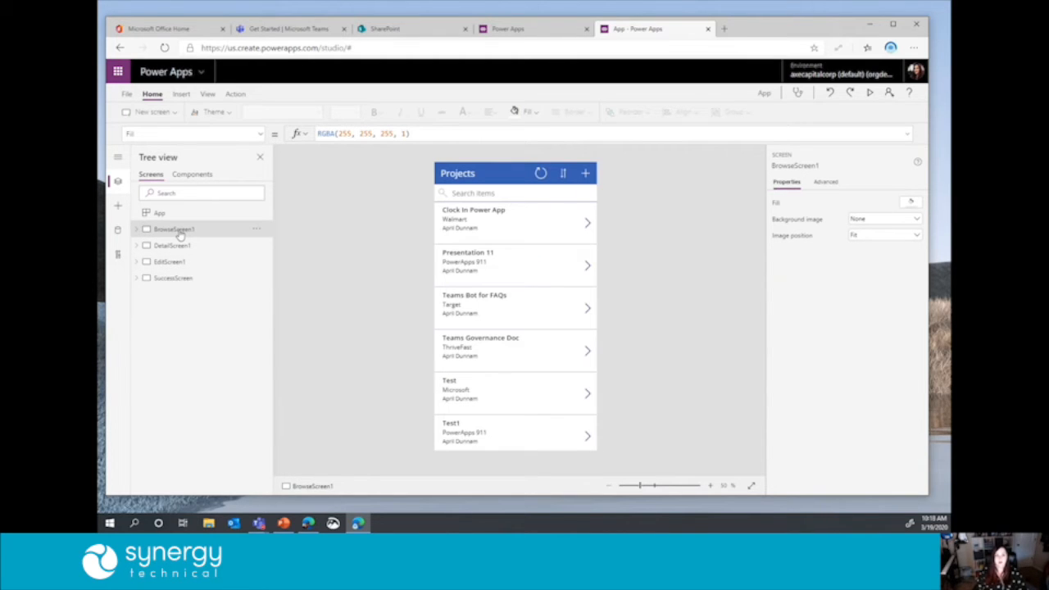
{"action": "left_click", "coordinate": [137, 230]}
{"action": "left_click", "coordinate": [147, 245]}
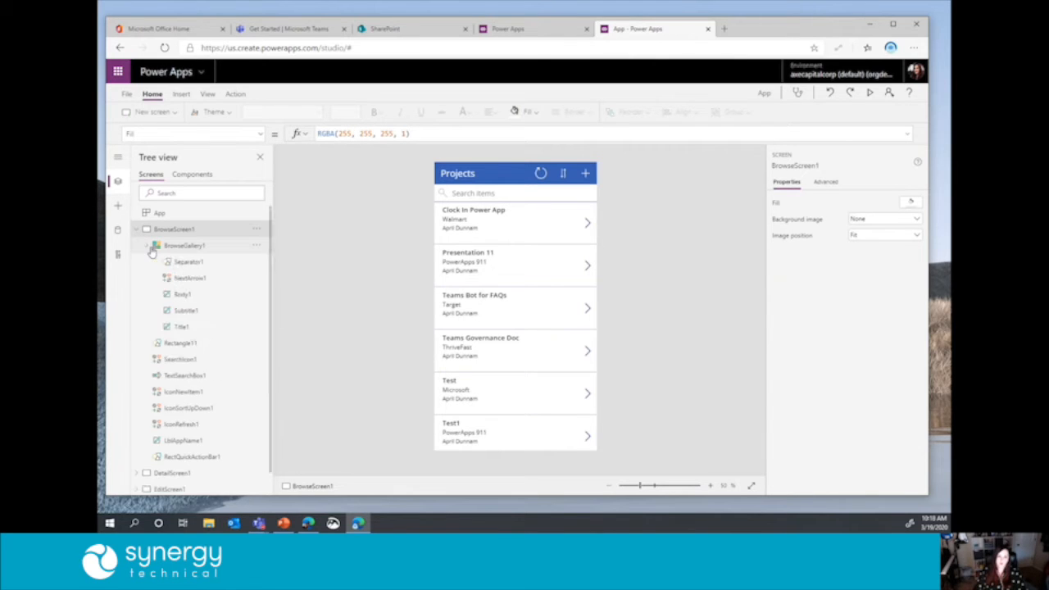
Step: Collapse BrowseGallery1 and select the RectQuickActionBar1 header rectangle to examine it
{"action": "left_click", "coordinate": [148, 246]}
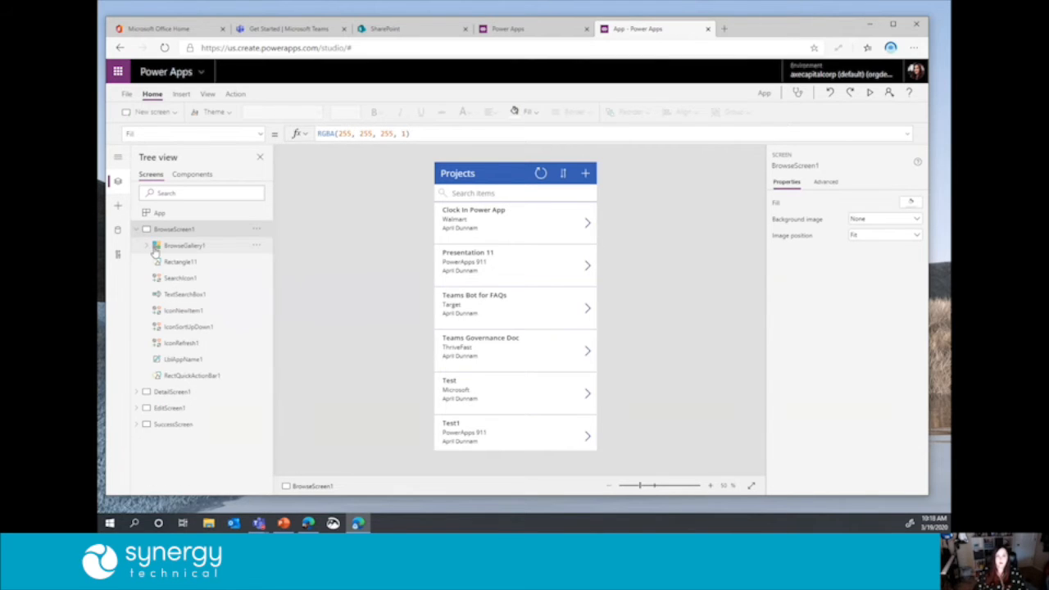
{"action": "left_click", "coordinate": [188, 376]}
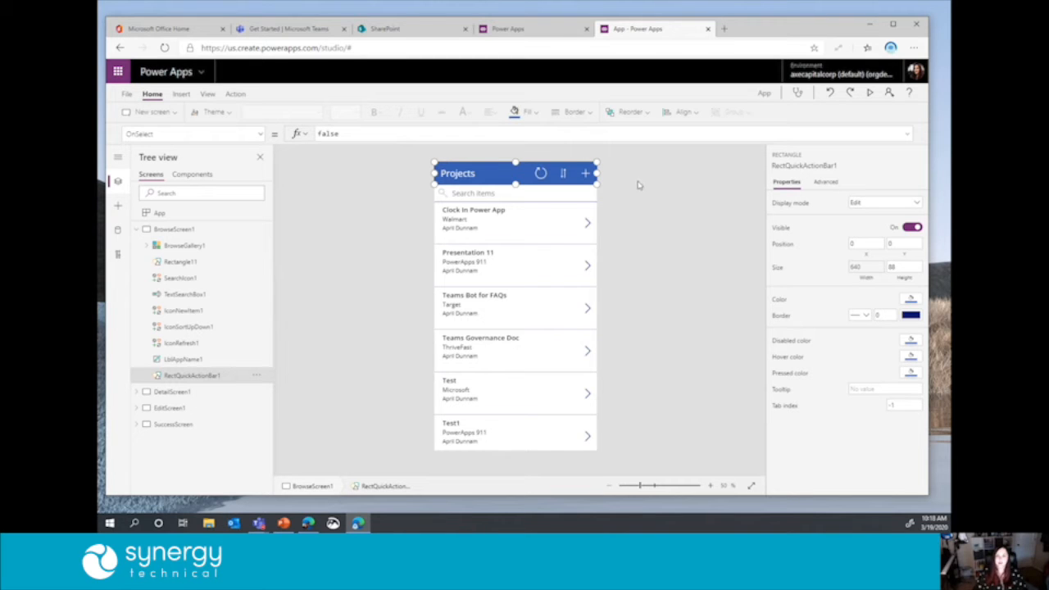
Step: Try out a rectangle shape 640 wide and 64 high just below the Projects header, and delete it
{"action": "left_click", "coordinate": [182, 95]}
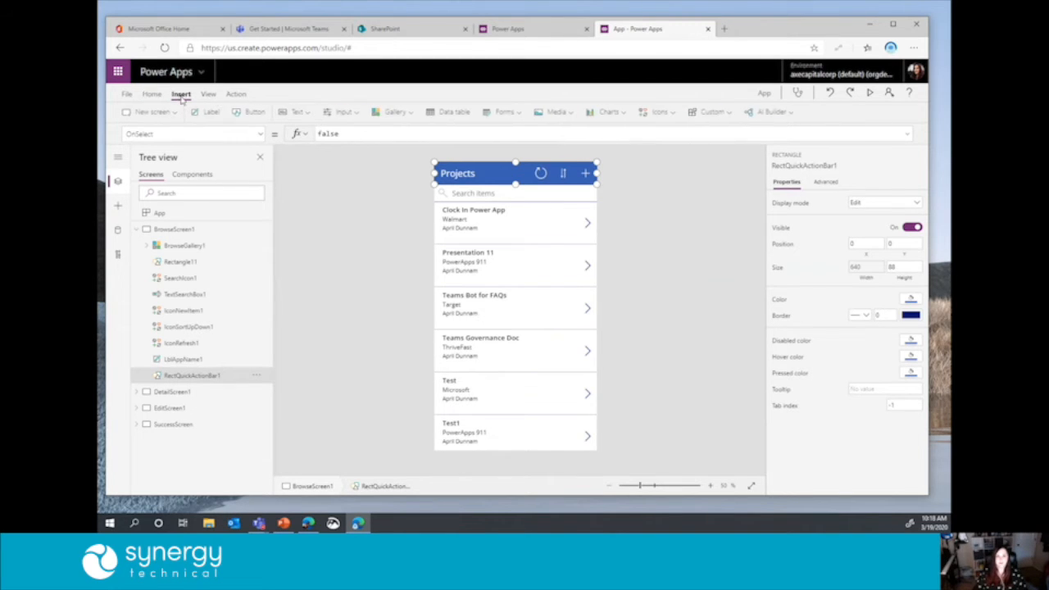
{"action": "left_click", "coordinate": [661, 113]}
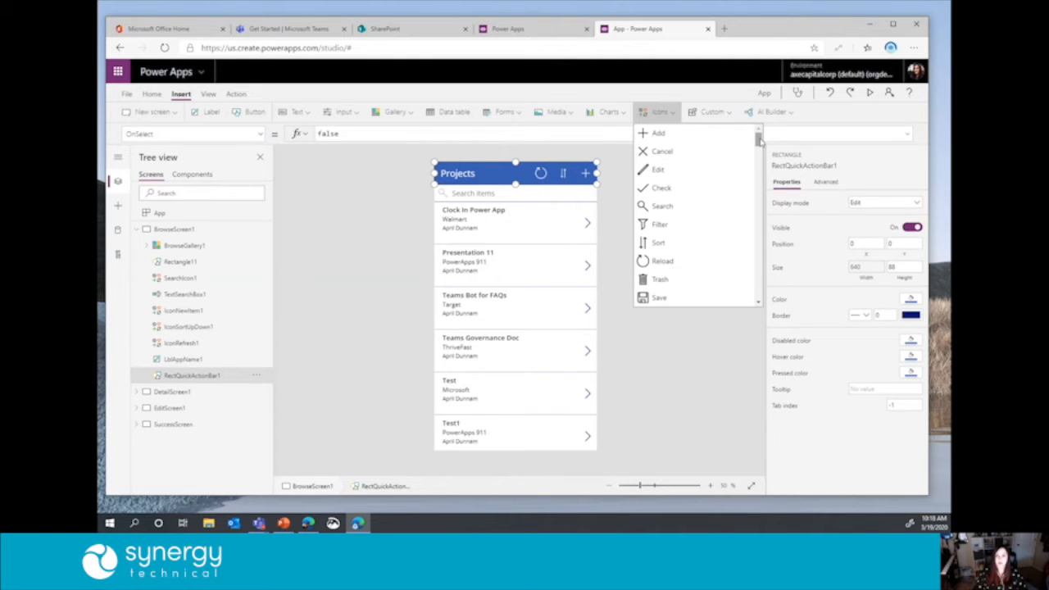
{"action": "left_click_drag", "start_coordinate": [759, 141], "coordinate": [758, 281]}
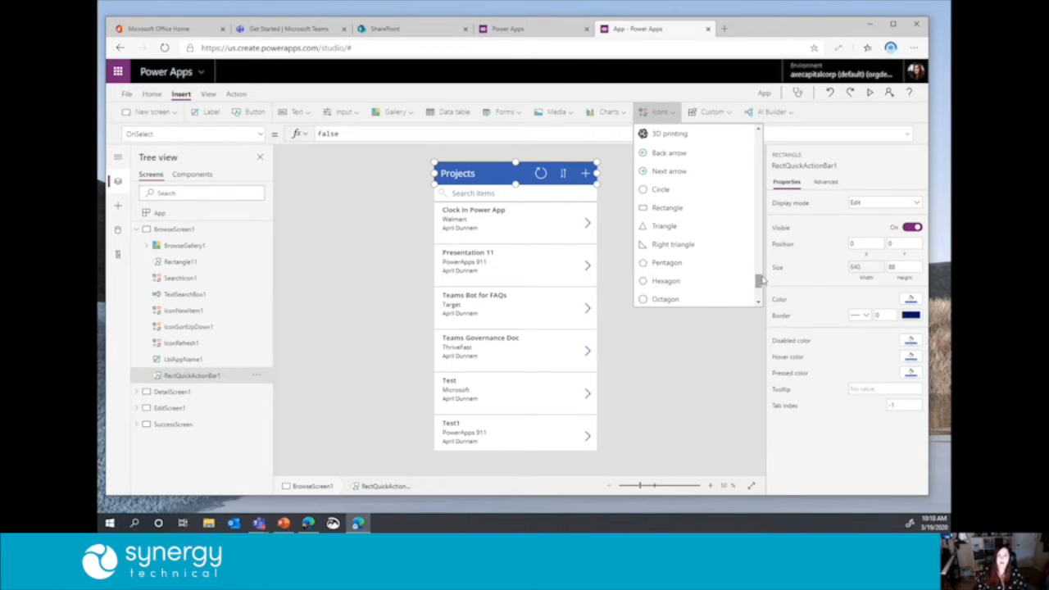
{"action": "left_click", "coordinate": [704, 215]}
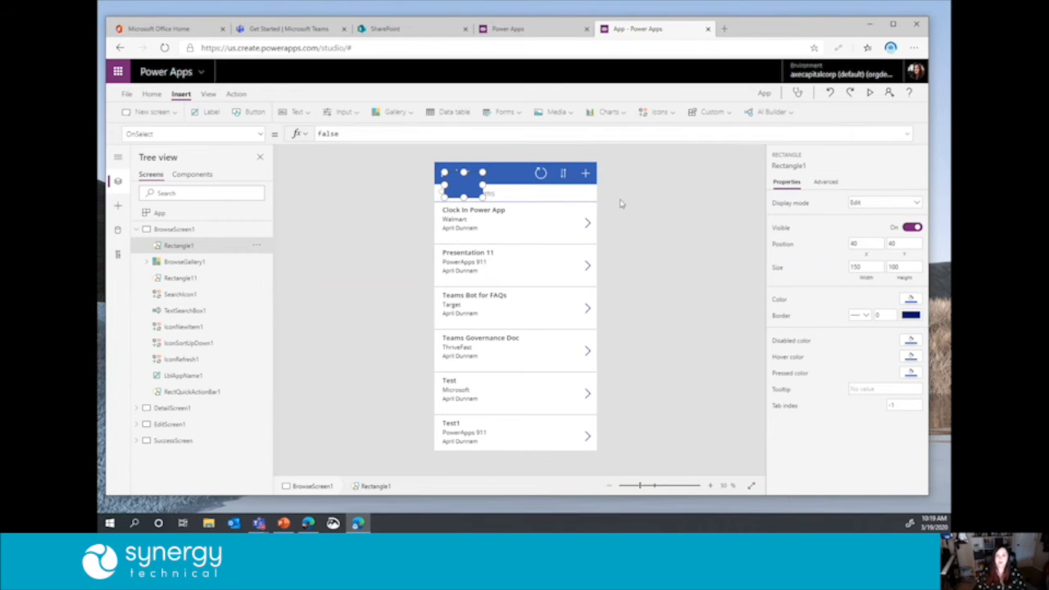
{"action": "left_click_drag", "start_coordinate": [460, 186], "coordinate": [610, 205]}
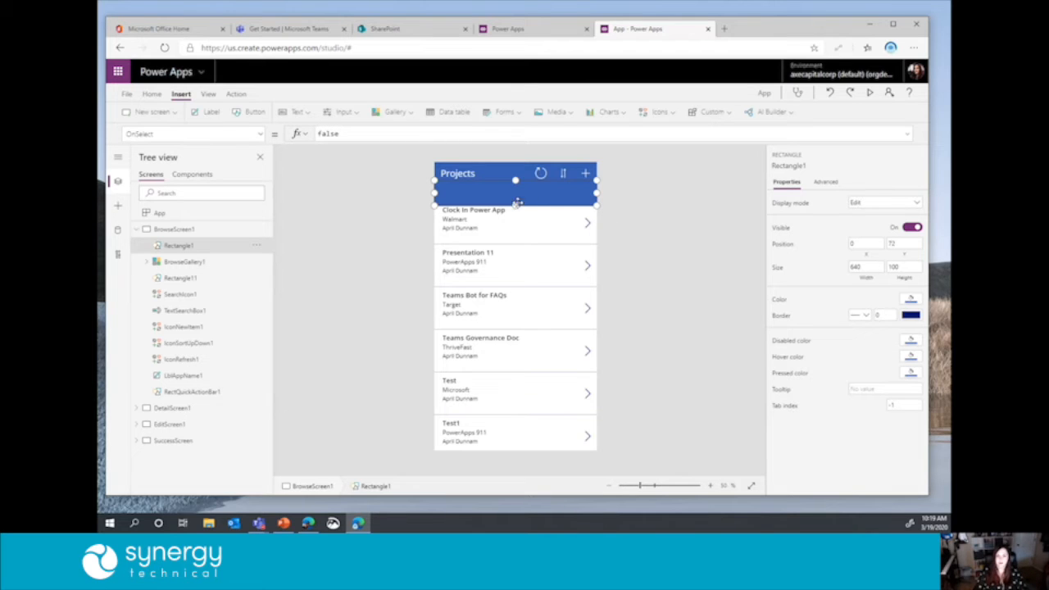
{"action": "mouse_move", "coordinate": [517, 206]}
{"action": "left_mouse_down"}
{"action": "mouse_move", "coordinate": [517, 197]}
{"action": "mouse_move", "coordinate": [534, 202]}
{"action": "left_mouse_up"}
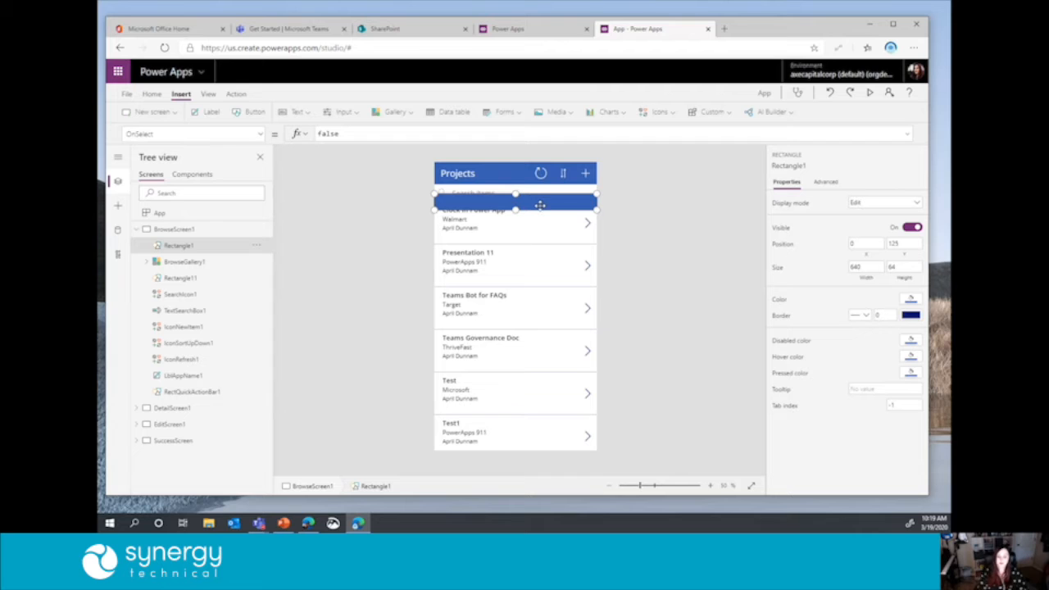
{"action": "key", "text": "Delete"}
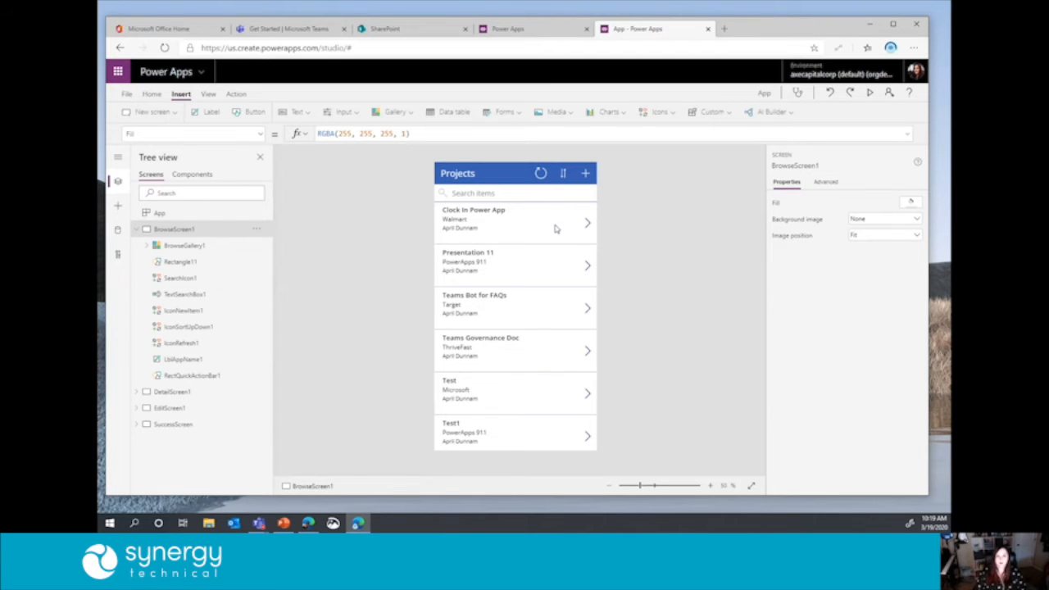
Step: Inspect the Text formulas of the Body1 and Subtitle1 labels in the first gallery item
{"action": "left_click", "coordinate": [556, 228]}
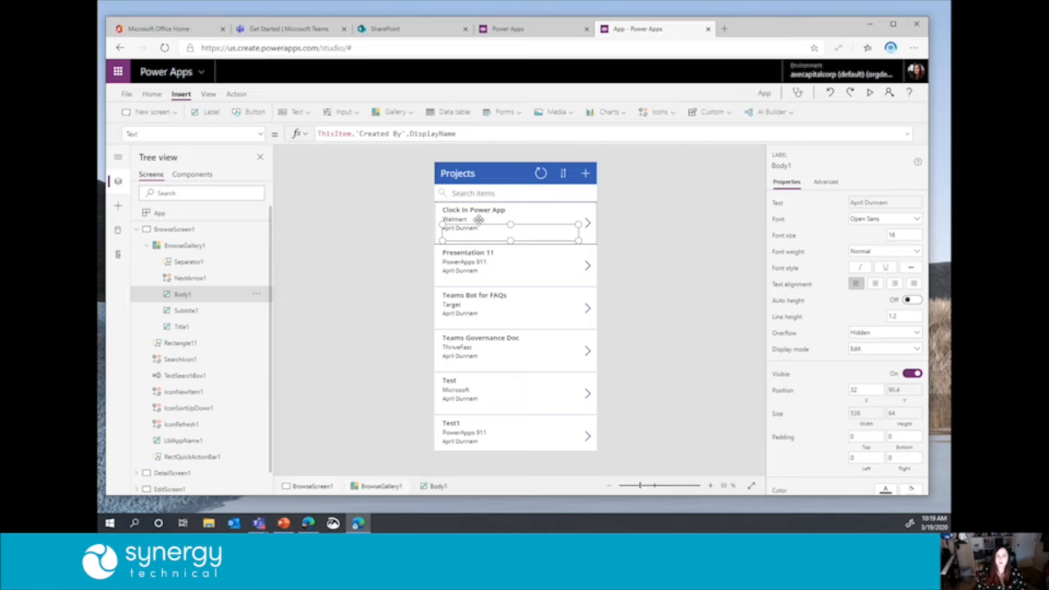
{"action": "left_click", "coordinate": [477, 220]}
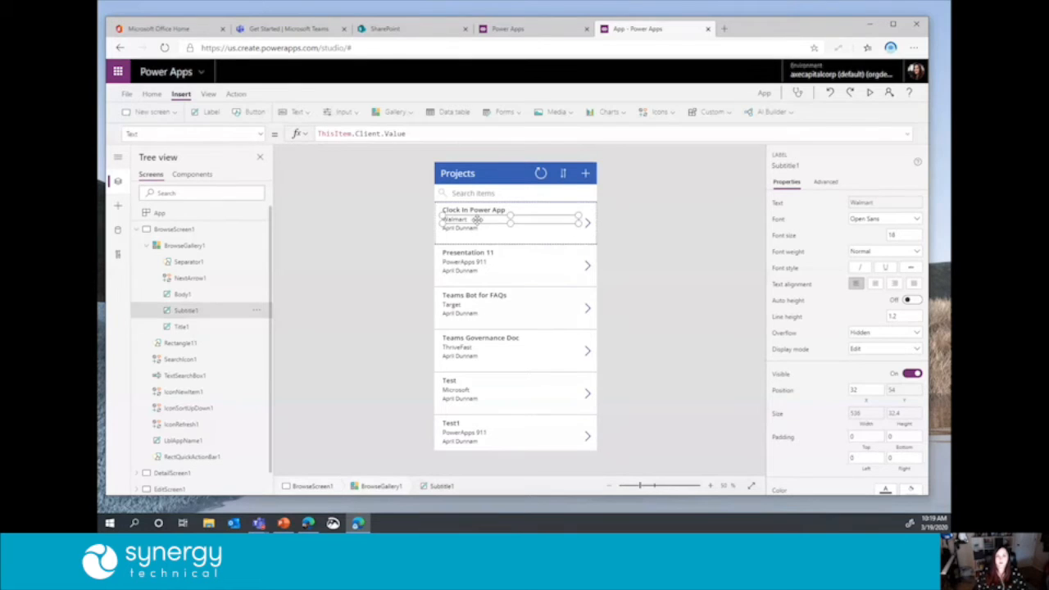
{"action": "left_click", "coordinate": [428, 134]}
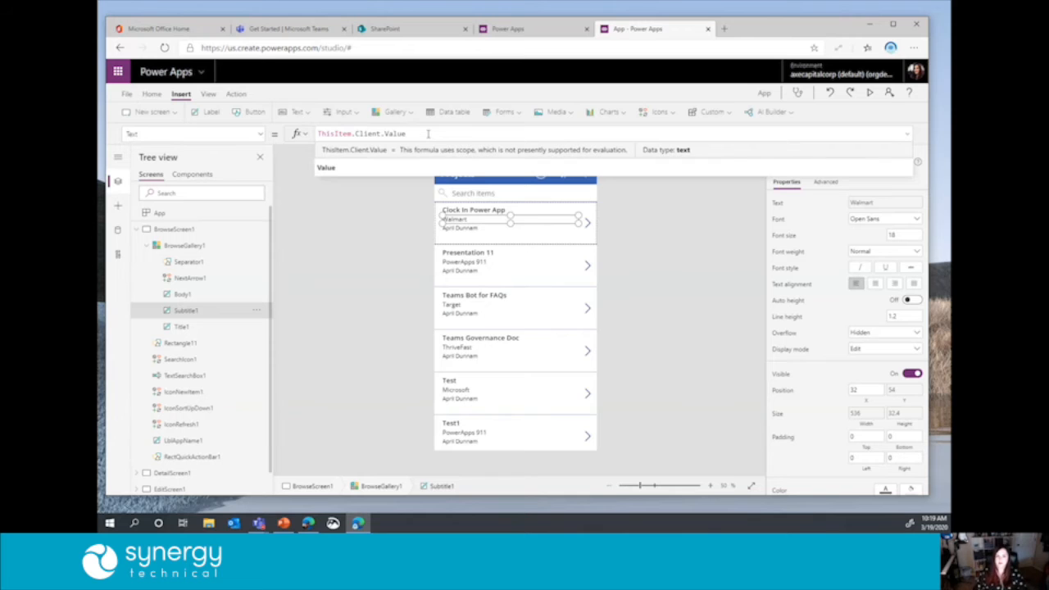
{"action": "left_click", "coordinate": [358, 281]}
Step: Look through the gallery types available for insertion and reselect BrowseGallery1 to view its Items property
{"action": "left_click", "coordinate": [197, 246]}
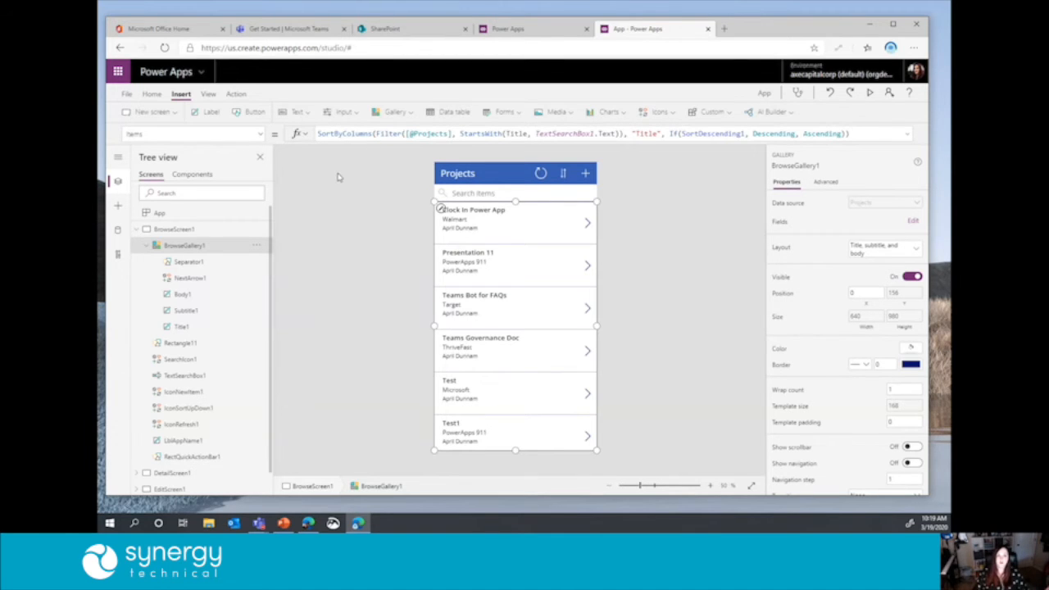
{"action": "left_click", "coordinate": [401, 113]}
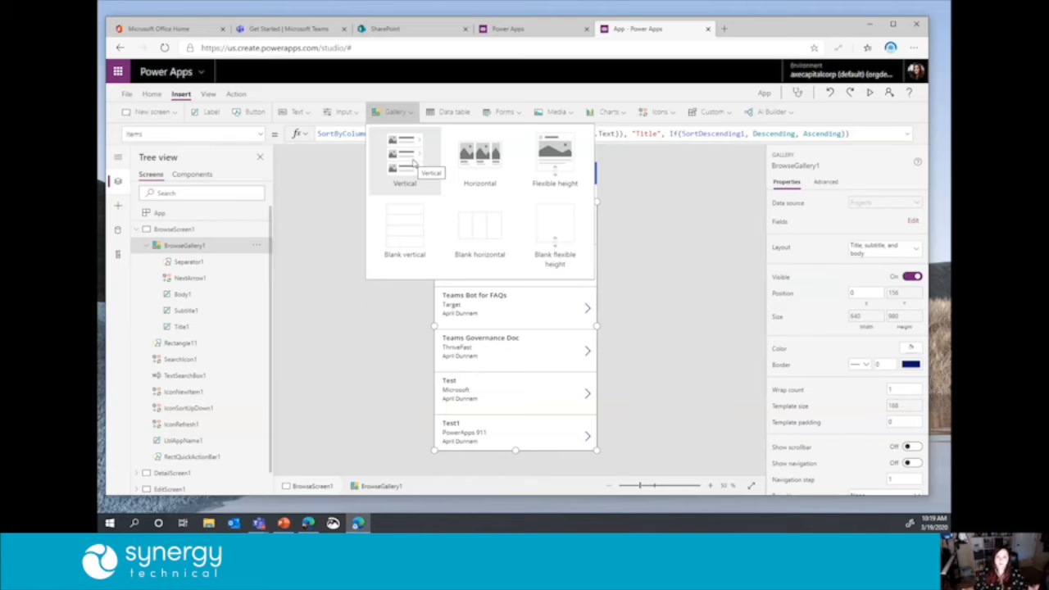
{"action": "left_click", "coordinate": [338, 219]}
{"action": "left_click", "coordinate": [217, 247]}
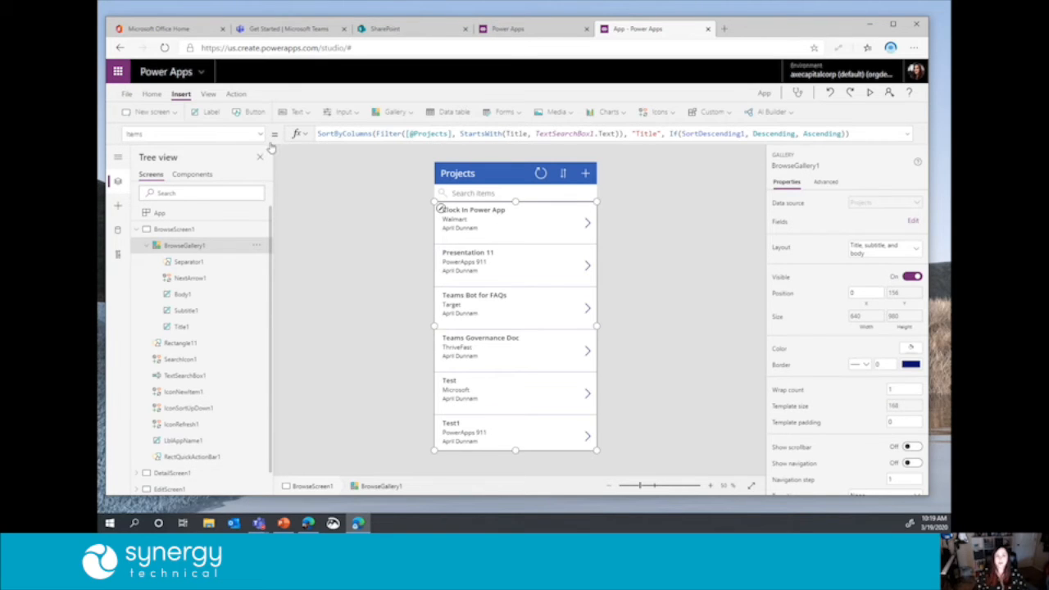
Step: Examine the SortByColumns, Filter and StartsWith parts of BrowseGallery1's Items formula, including the Title column and TextSearchBox1 arguments
{"action": "left_click", "coordinate": [434, 134]}
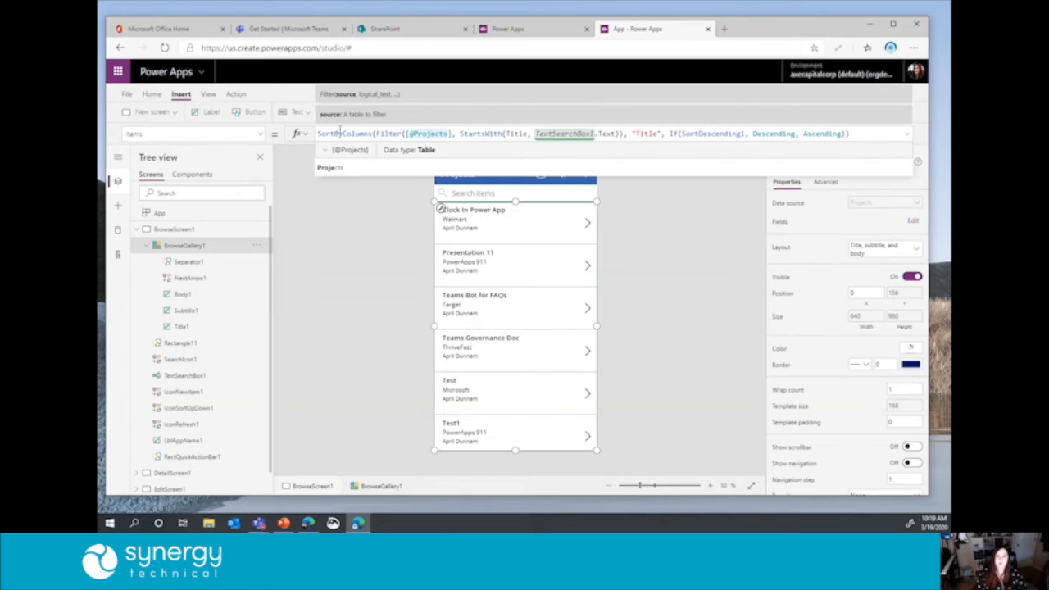
{"action": "left_click", "coordinate": [878, 136]}
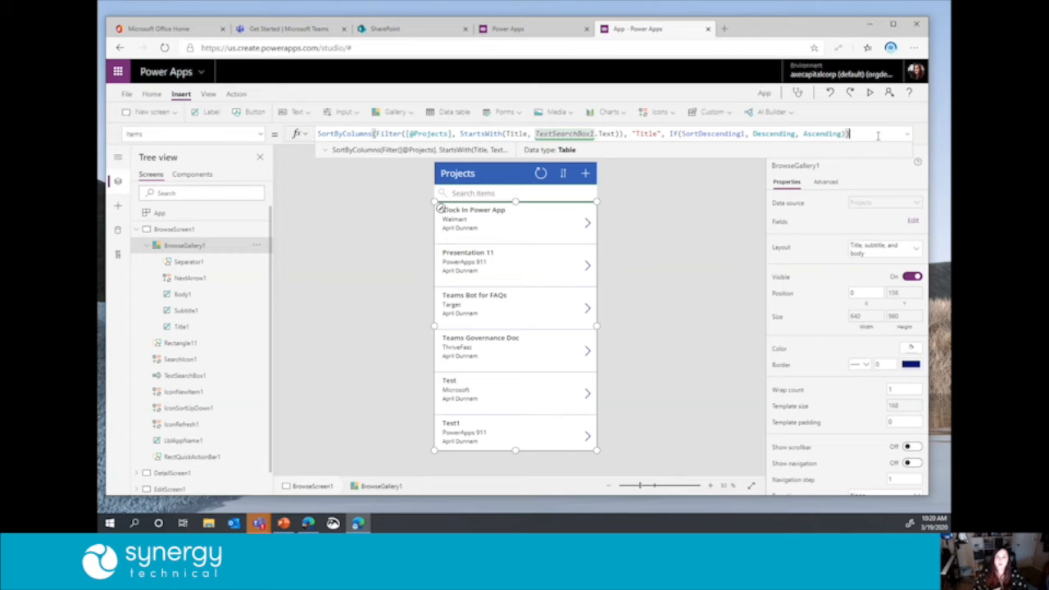
{"action": "double_click", "coordinate": [342, 132]}
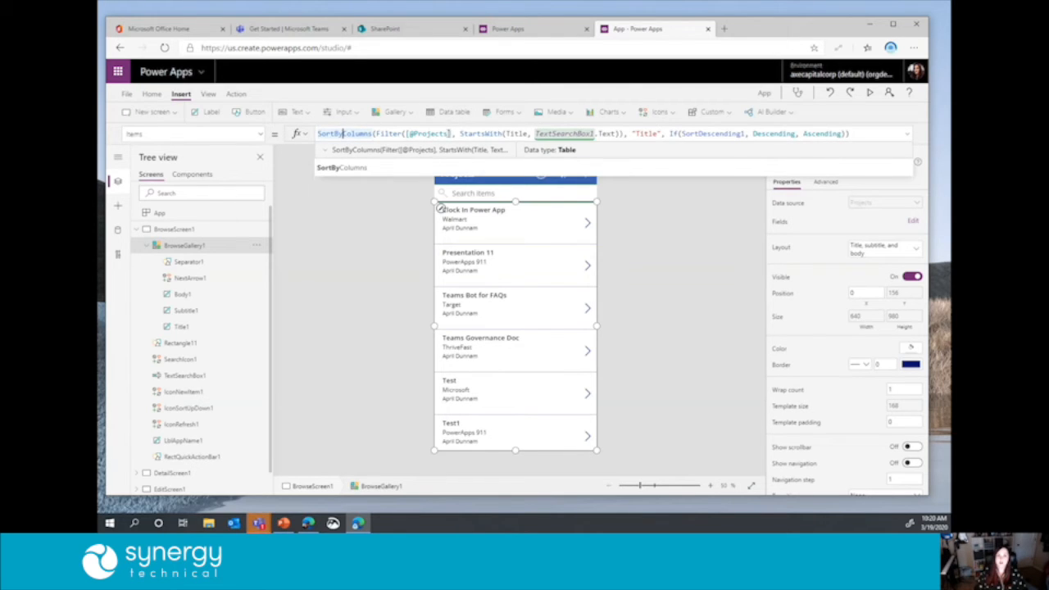
{"action": "left_click_drag", "start_coordinate": [665, 132], "coordinate": [627, 133]}
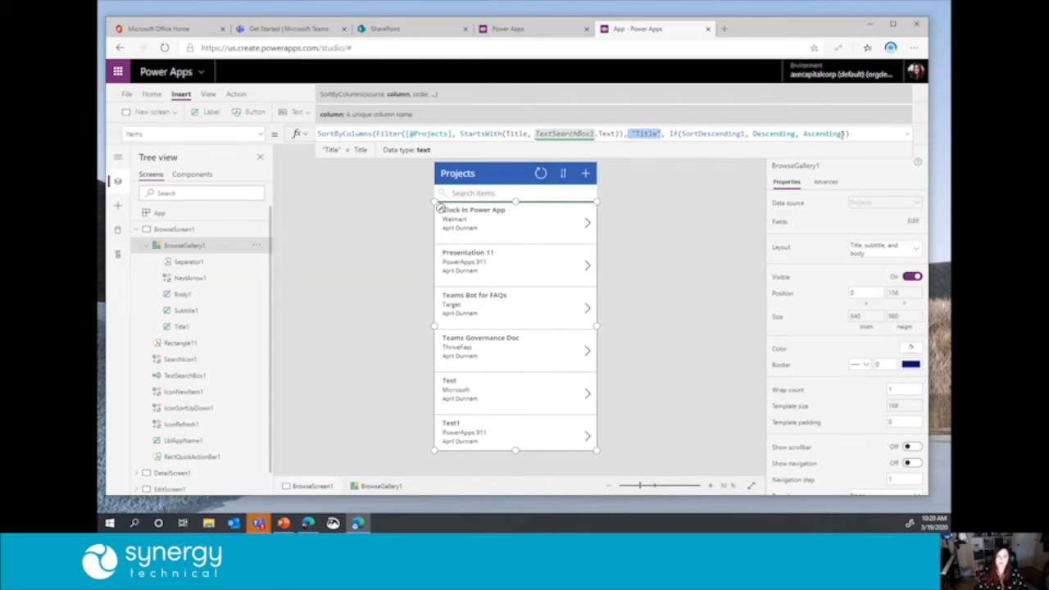
{"action": "left_click", "coordinate": [376, 134]}
{"action": "left_click_drag", "start_coordinate": [375, 134], "coordinate": [624, 134]}
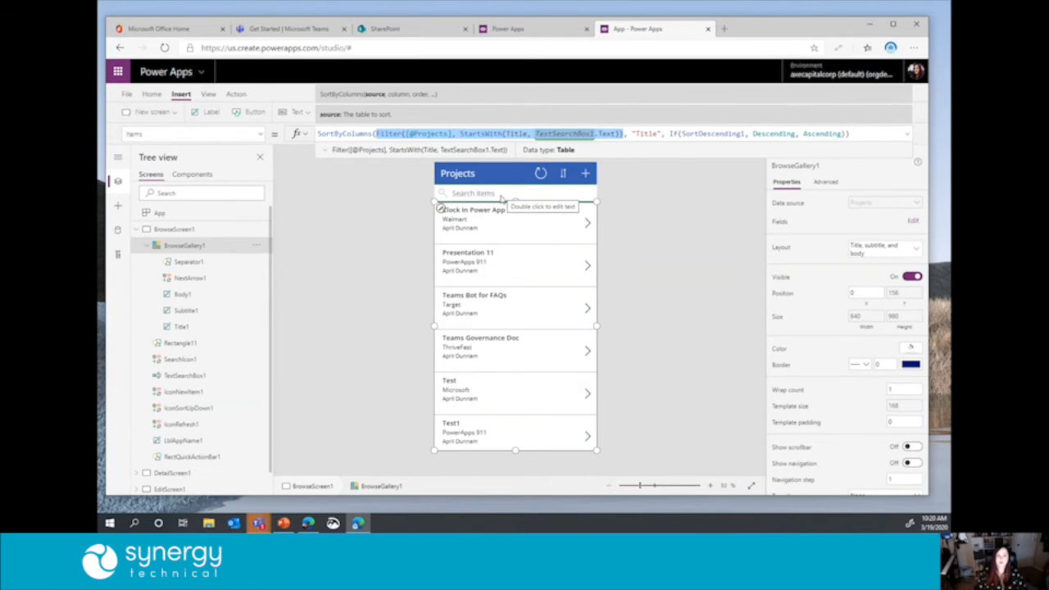
{"action": "left_click", "coordinate": [524, 133]}
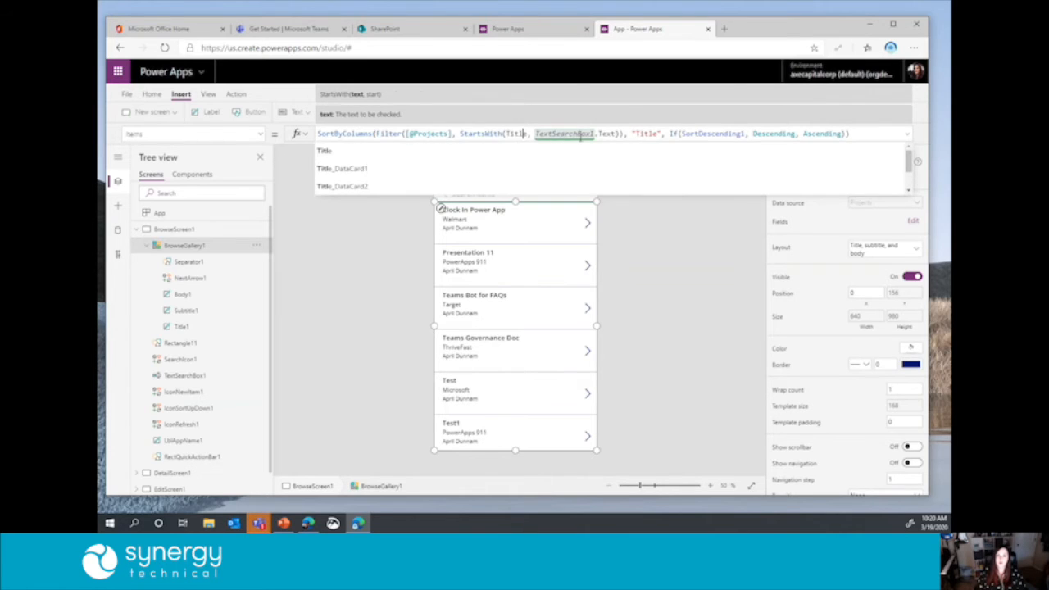
{"action": "left_click", "coordinate": [649, 229]}
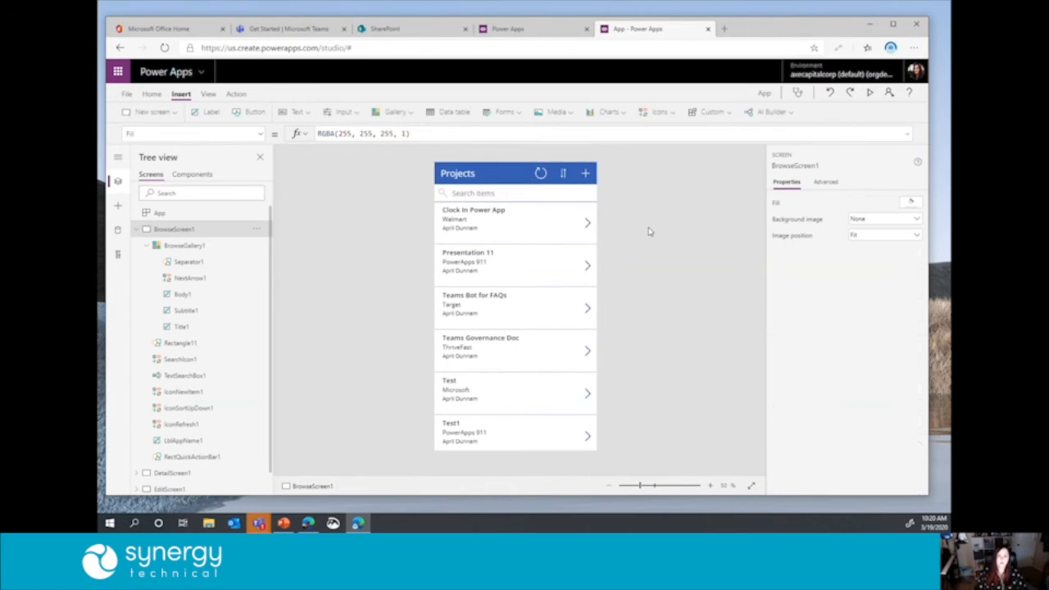
Step: Preview the app, test the project search with "test", shorten the term to "t" and clear the search
{"action": "left_click", "coordinate": [535, 194]}
{"action": "left_click", "coordinate": [869, 92]}
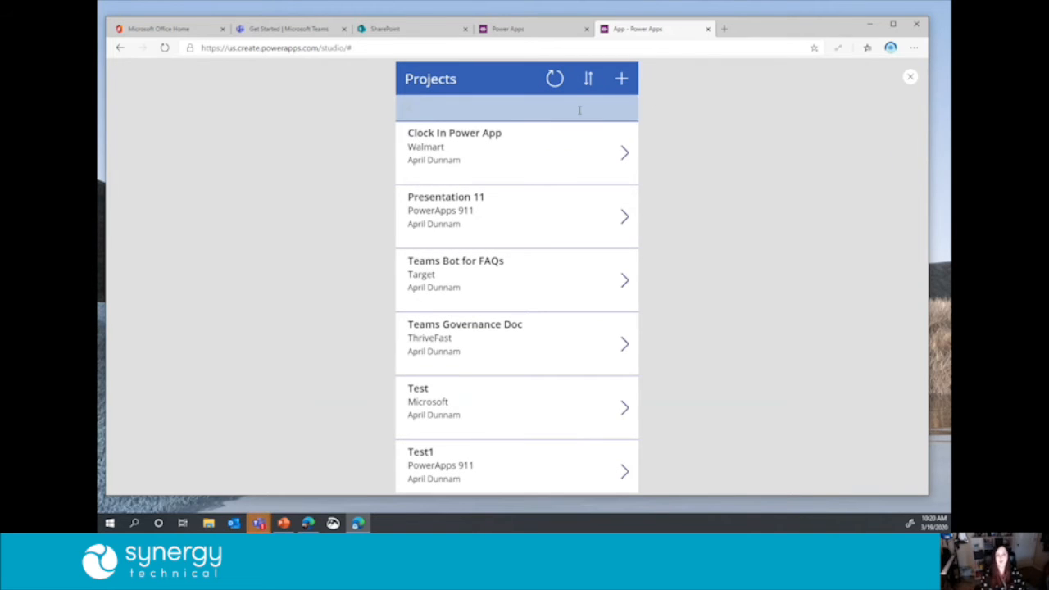
{"action": "left_click", "coordinate": [579, 110]}
{"action": "type", "text": "test\\"}
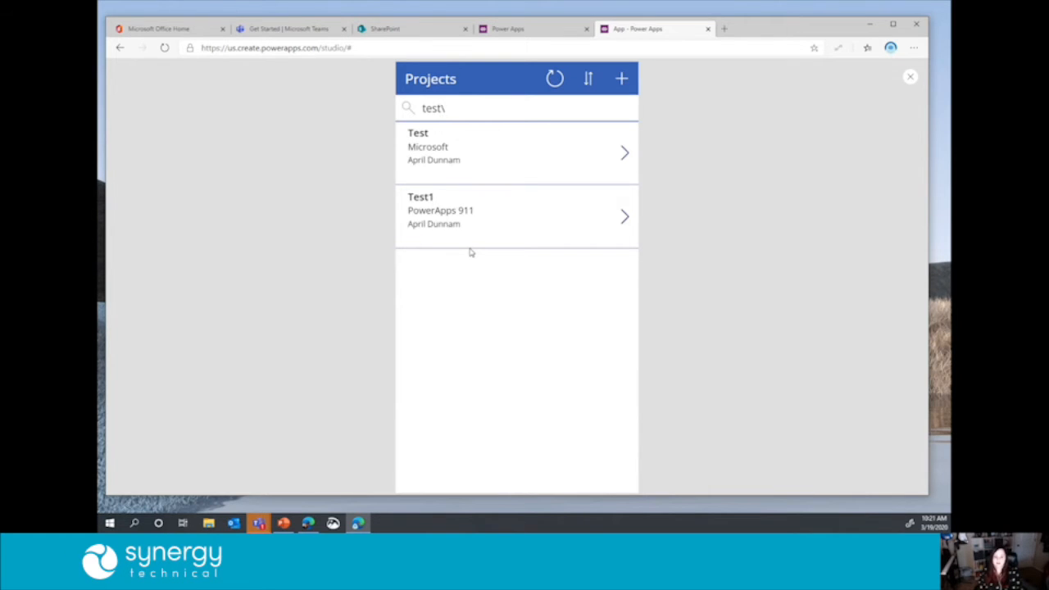
{"action": "key", "text": "BackSpace"}
{"action": "key", "text": "BackSpace"}
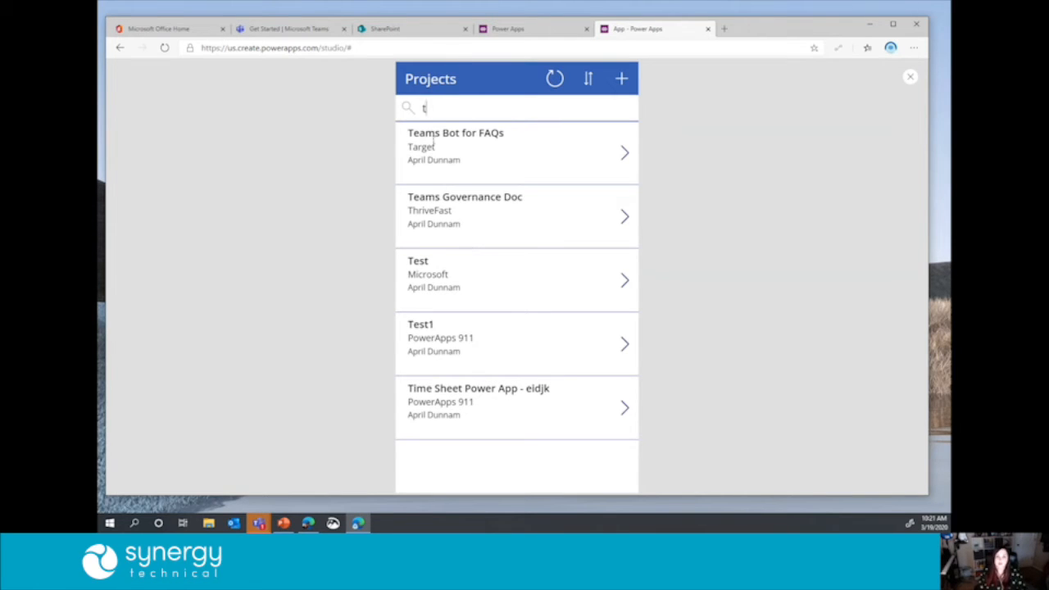
{"action": "key", "text": "BackSpace"}
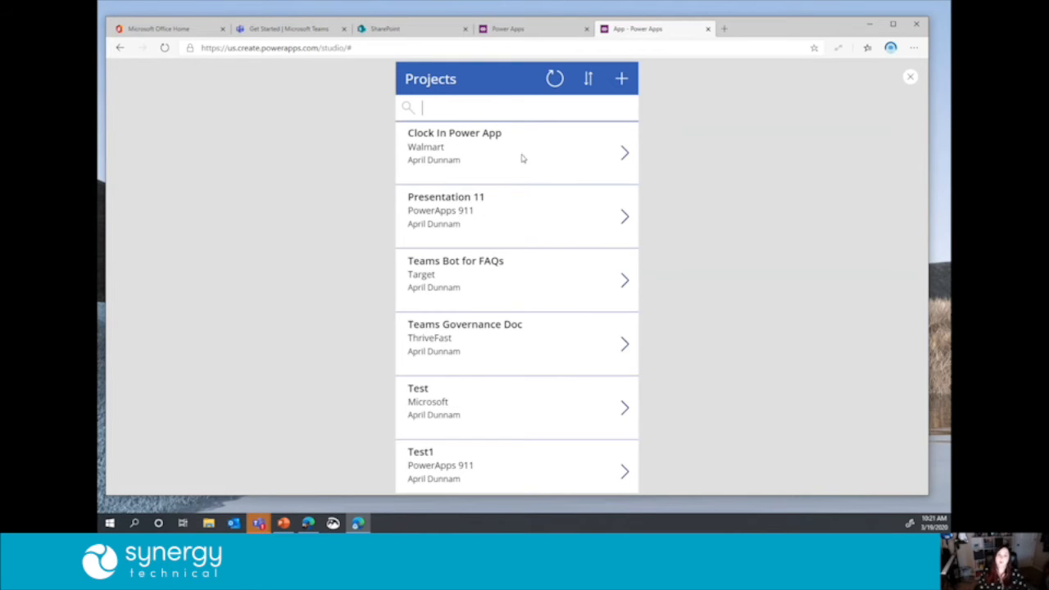
Step: Toggle the project list's title sort order twice in the preview and return to the editor
{"action": "left_click", "coordinate": [589, 80]}
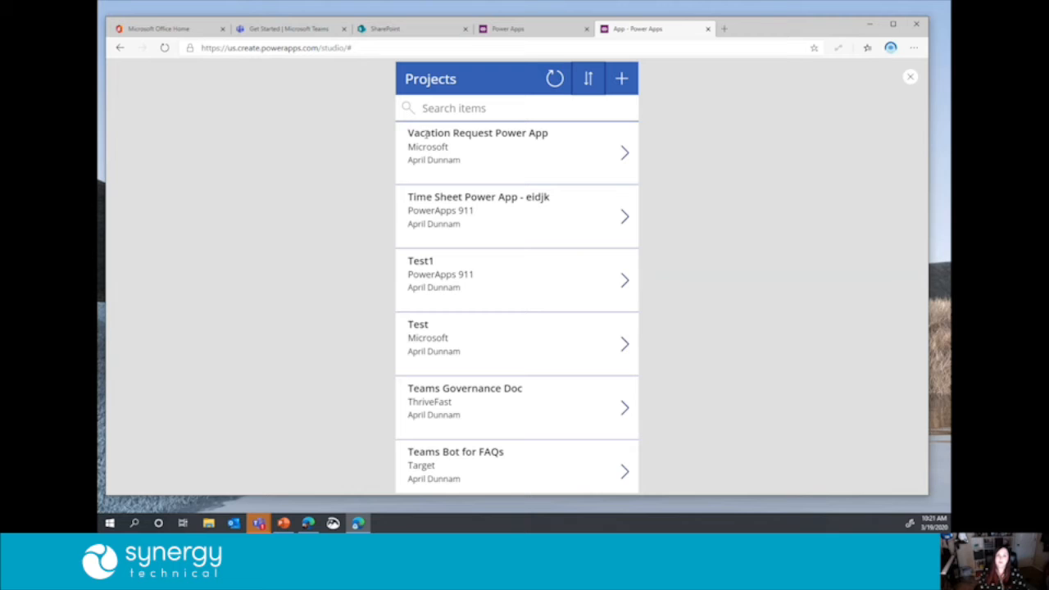
{"action": "left_click", "coordinate": [590, 82]}
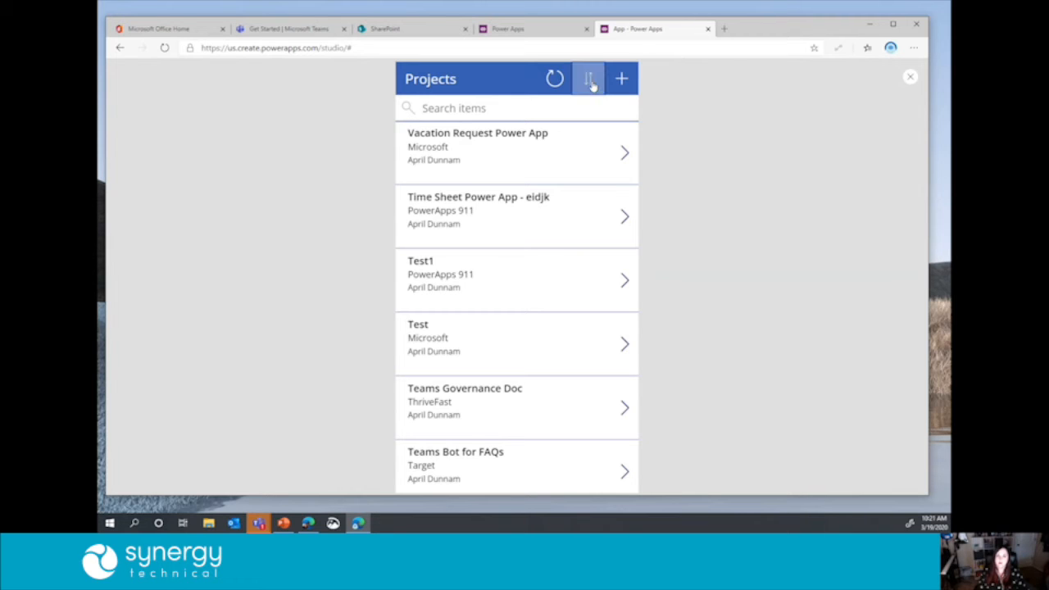
{"action": "left_click", "coordinate": [910, 77]}
{"action": "left_click", "coordinate": [602, 313]}
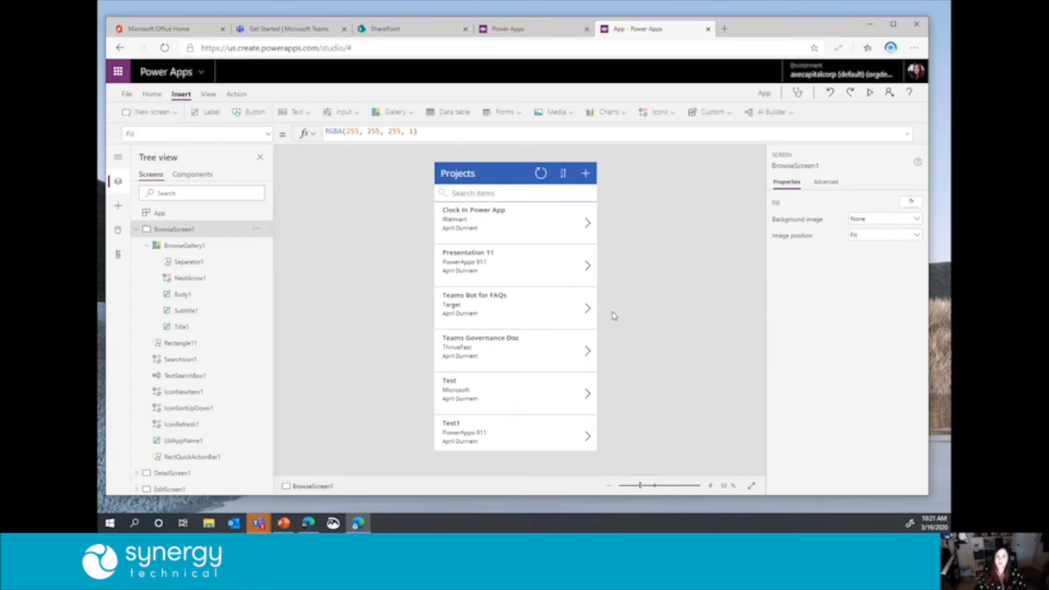
Step: Set the Color property of the sort icon in the Projects header to Gray
{"action": "left_click", "coordinate": [565, 174]}
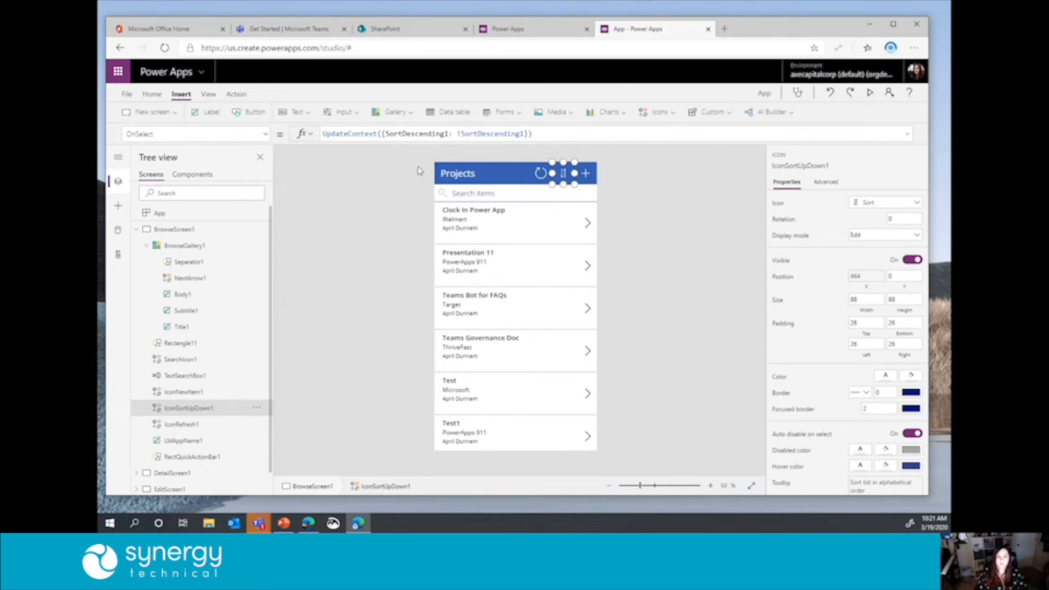
{"action": "left_click", "coordinate": [265, 135]}
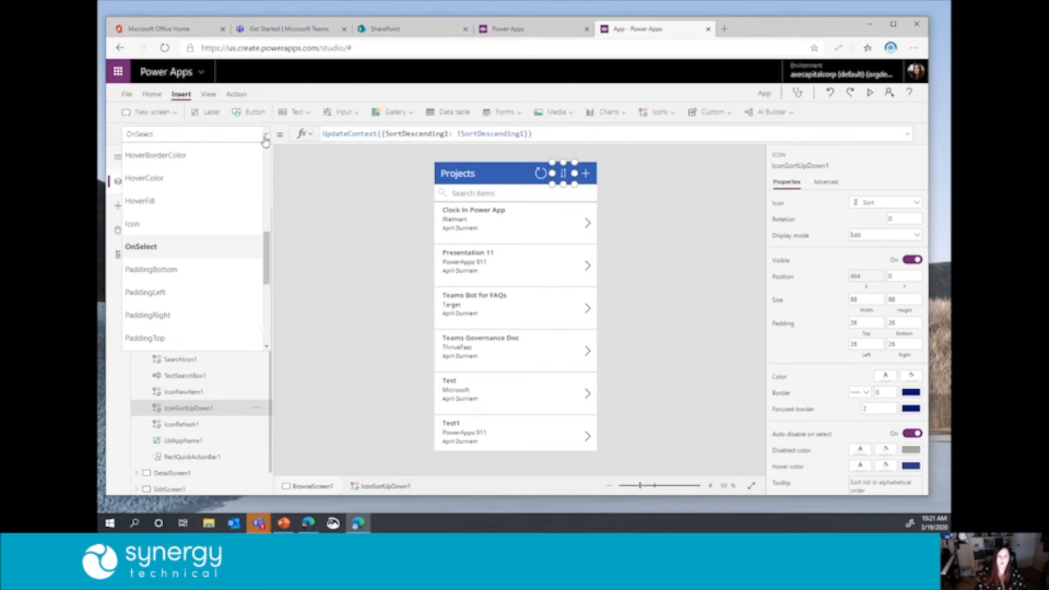
{"action": "left_click_drag", "start_coordinate": [267, 246], "coordinate": [262, 166]}
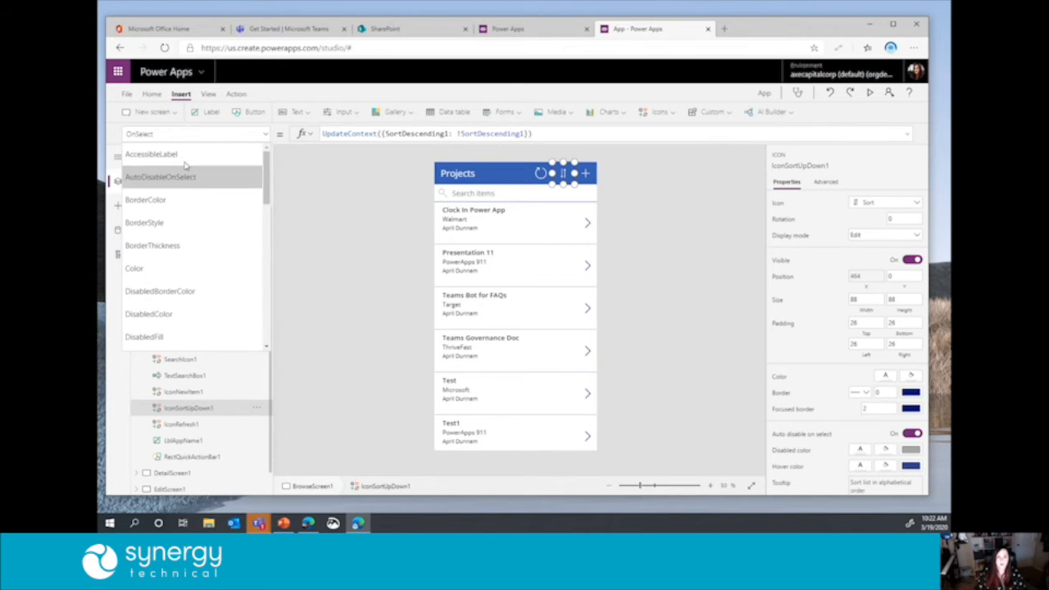
{"action": "left_click", "coordinate": [164, 271]}
{"action": "left_click", "coordinate": [444, 133]}
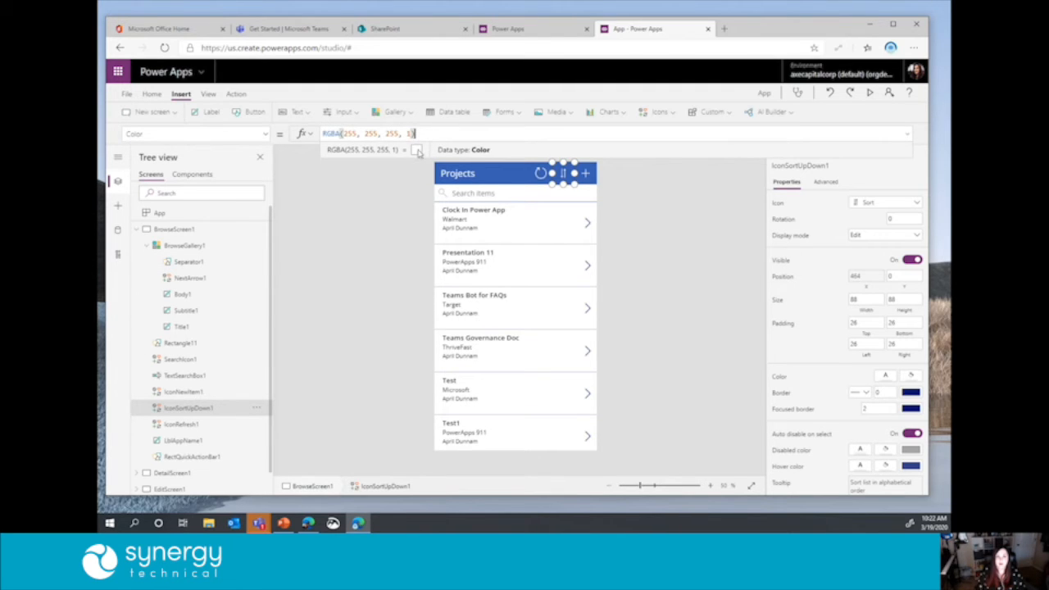
{"action": "key", "text": "ctrl+a"}
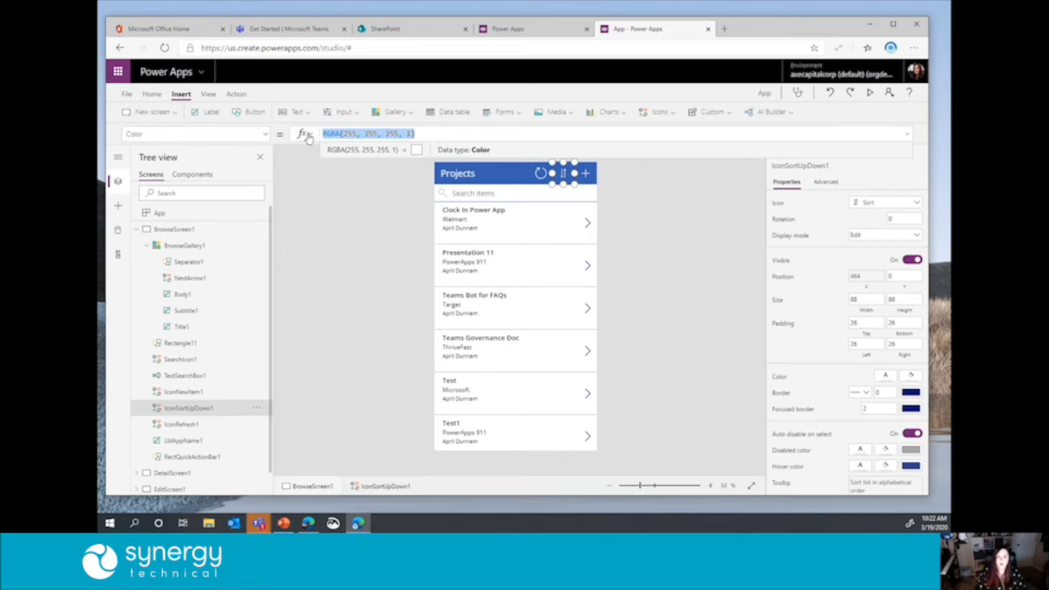
{"action": "type", "text": "gray"}
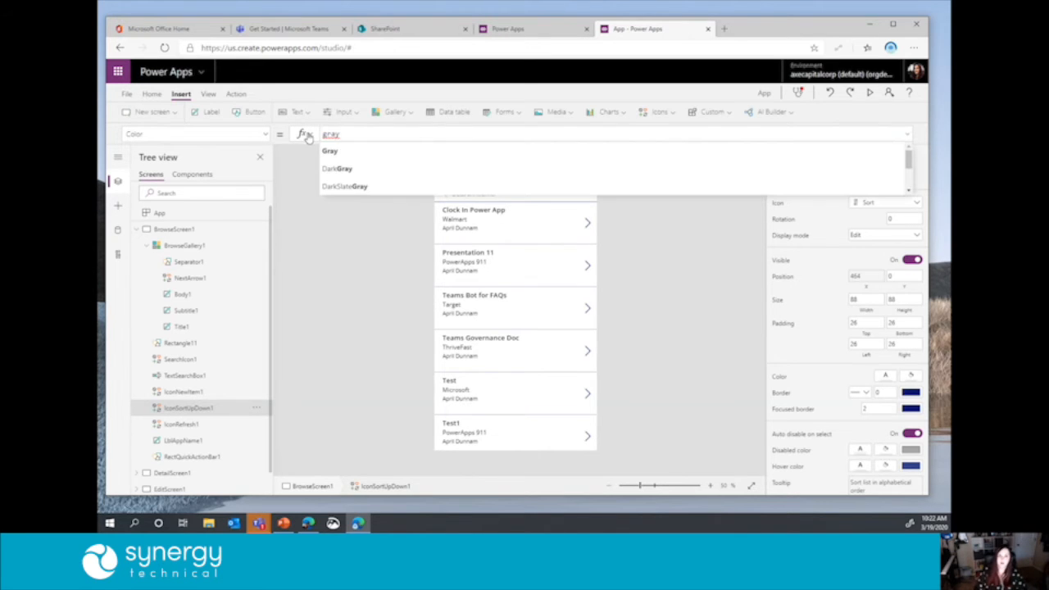
{"action": "left_click", "coordinate": [414, 155]}
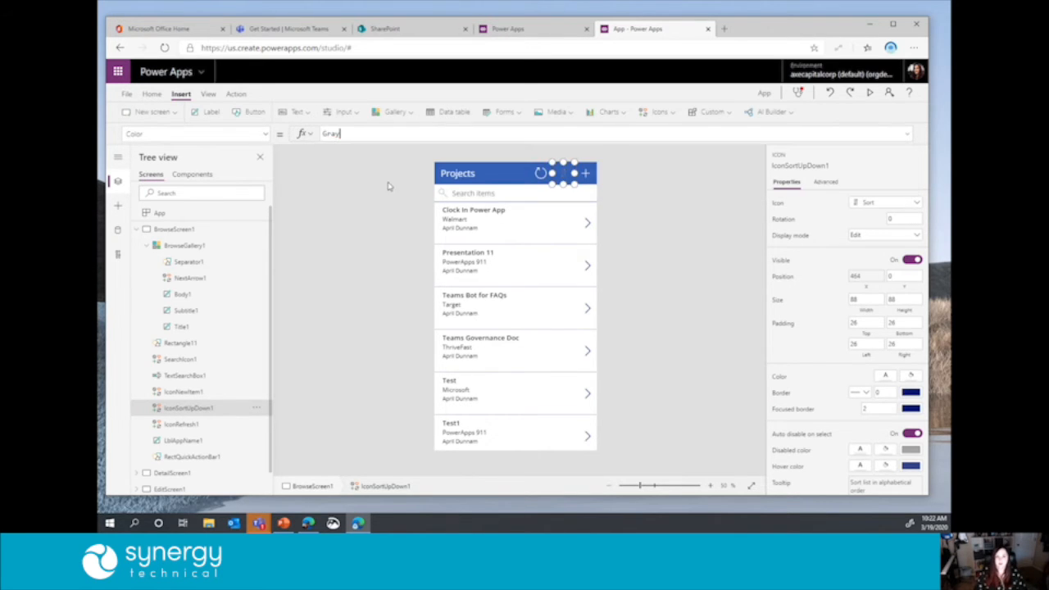
{"action": "left_click", "coordinate": [380, 248]}
Step: Set the sort icon's Color property to White
{"action": "left_click", "coordinate": [570, 174]}
{"action": "left_click_drag", "start_coordinate": [340, 132], "coordinate": [223, 130]}
{"action": "type", "text": "white"}
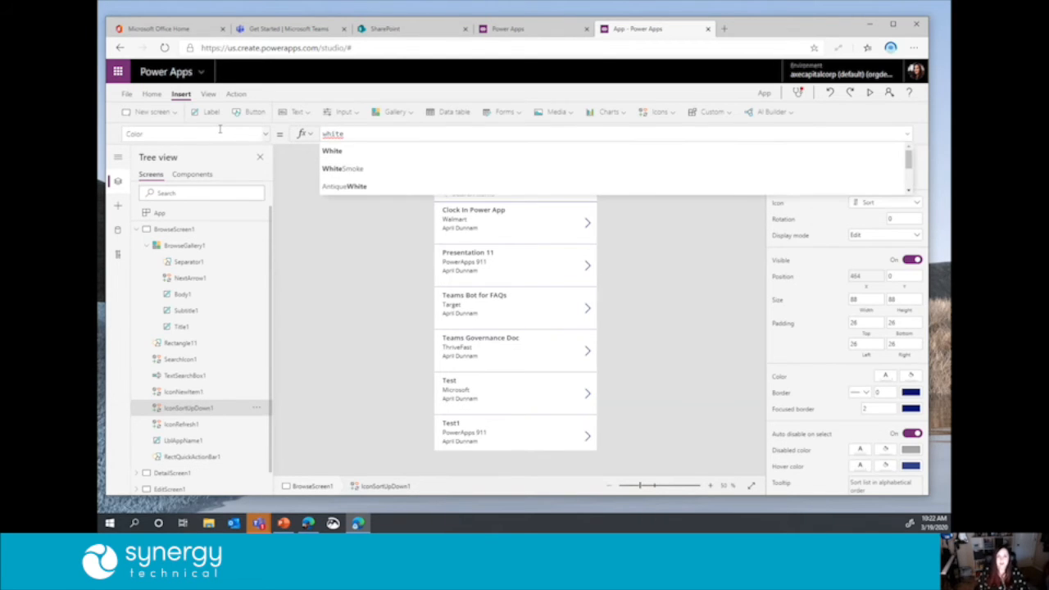
{"action": "left_click", "coordinate": [328, 147]}
{"action": "left_click", "coordinate": [321, 207]}
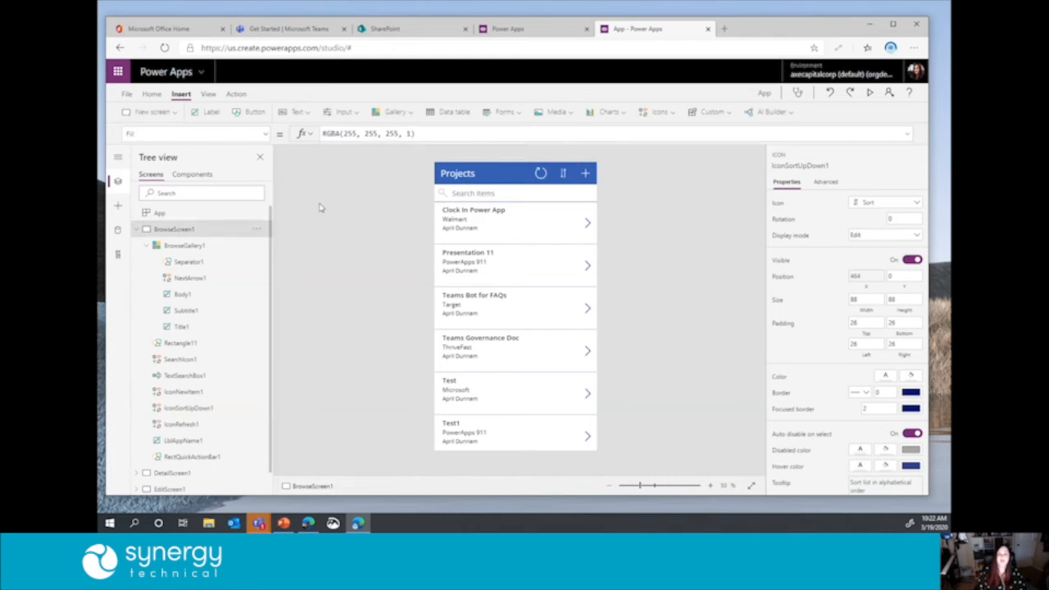
Step: Reselect the sort icon and examine the UpdateContext formula in its OnSelect property
{"action": "left_click", "coordinate": [571, 173]}
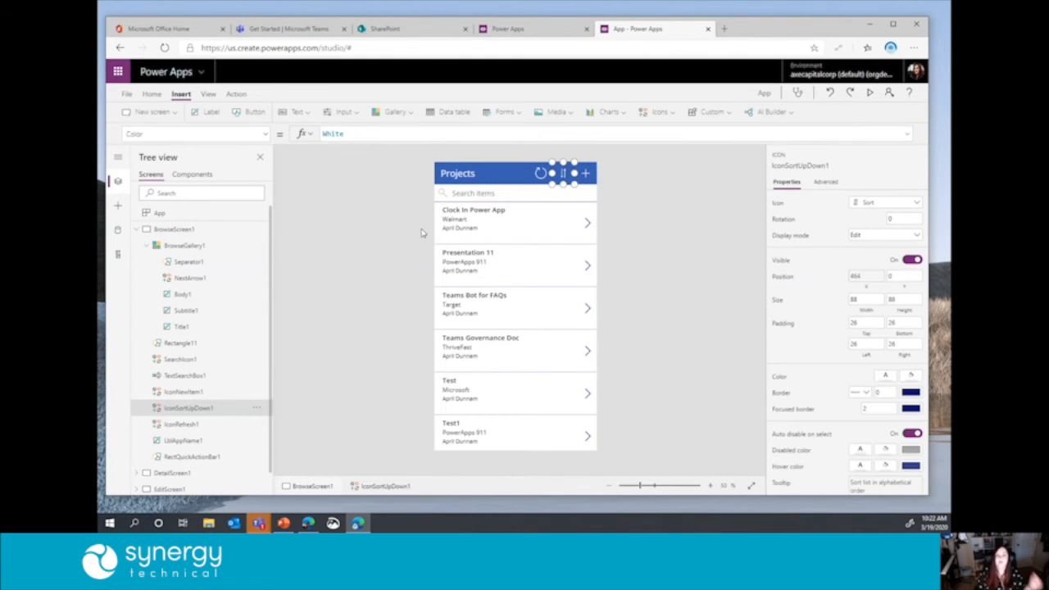
{"action": "left_click", "coordinate": [265, 134]}
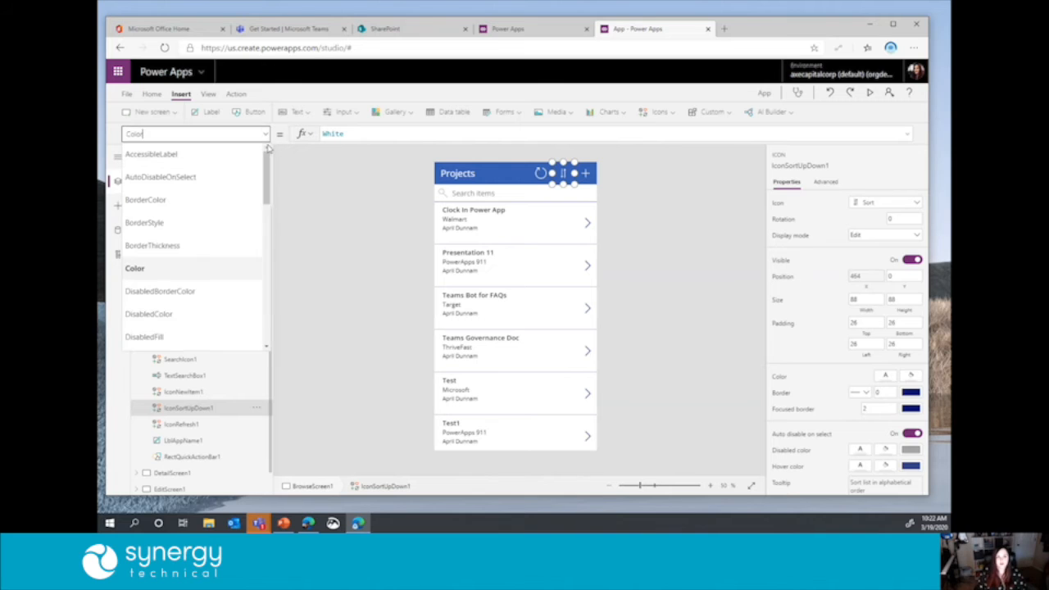
{"action": "left_click_drag", "start_coordinate": [267, 178], "coordinate": [266, 255]}
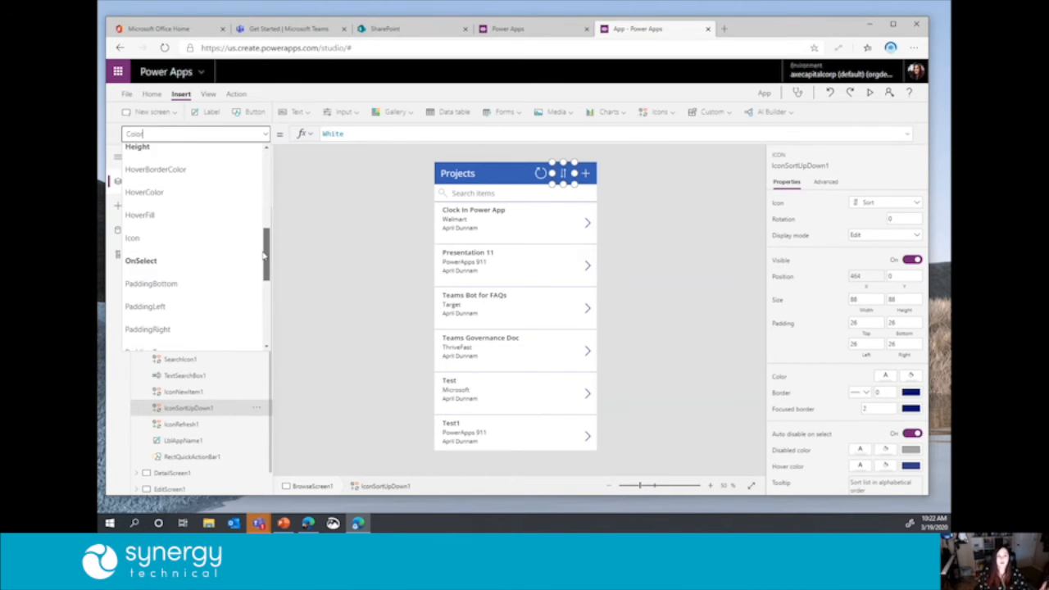
{"action": "left_click", "coordinate": [169, 263]}
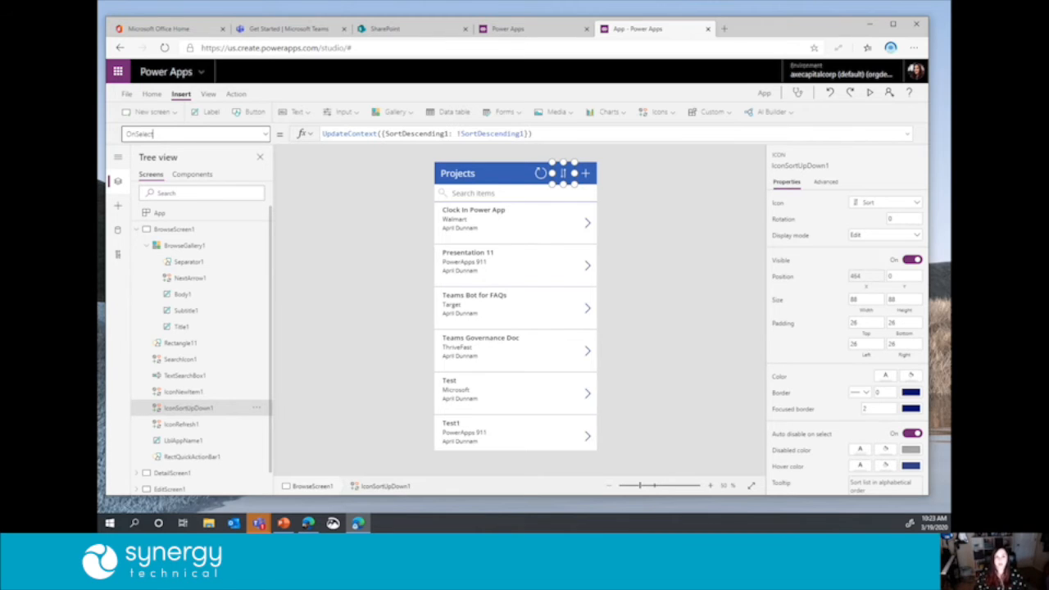
Step: Collapse BrowseScreen1 and set the App object's OnStart property to Set(currentUser,User())
{"action": "left_click", "coordinate": [179, 230]}
{"action": "left_click", "coordinate": [134, 228]}
{"action": "left_click", "coordinate": [159, 214]}
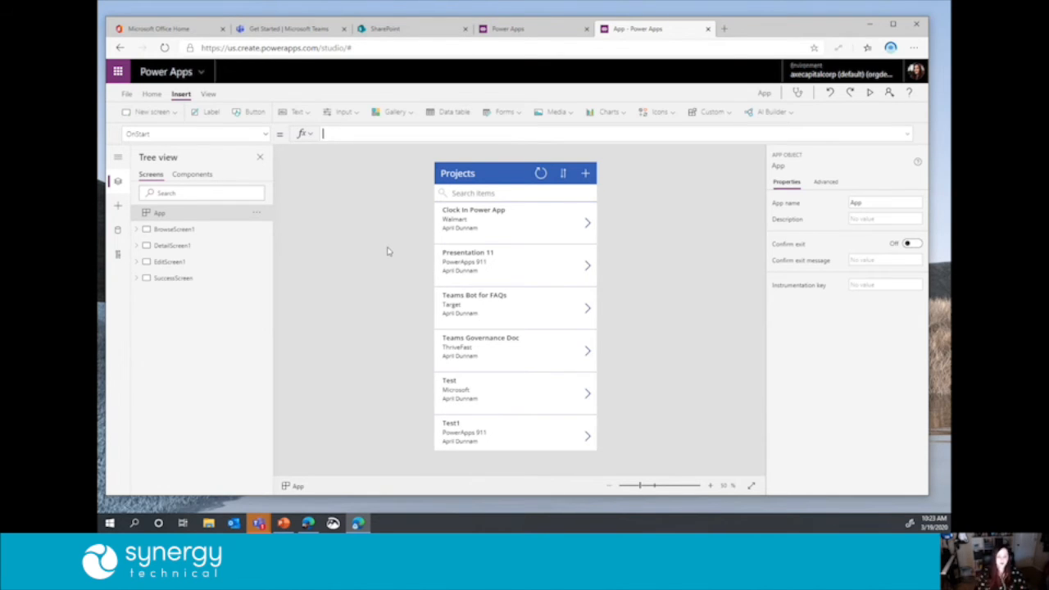
{"action": "type", "text": "Set"}
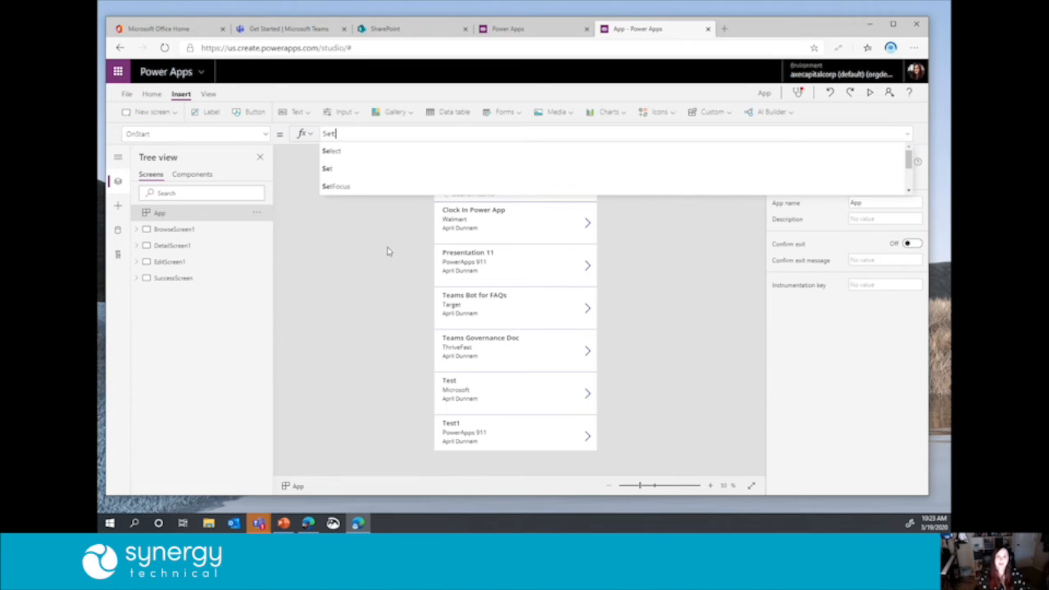
{"action": "type", "text": "("}
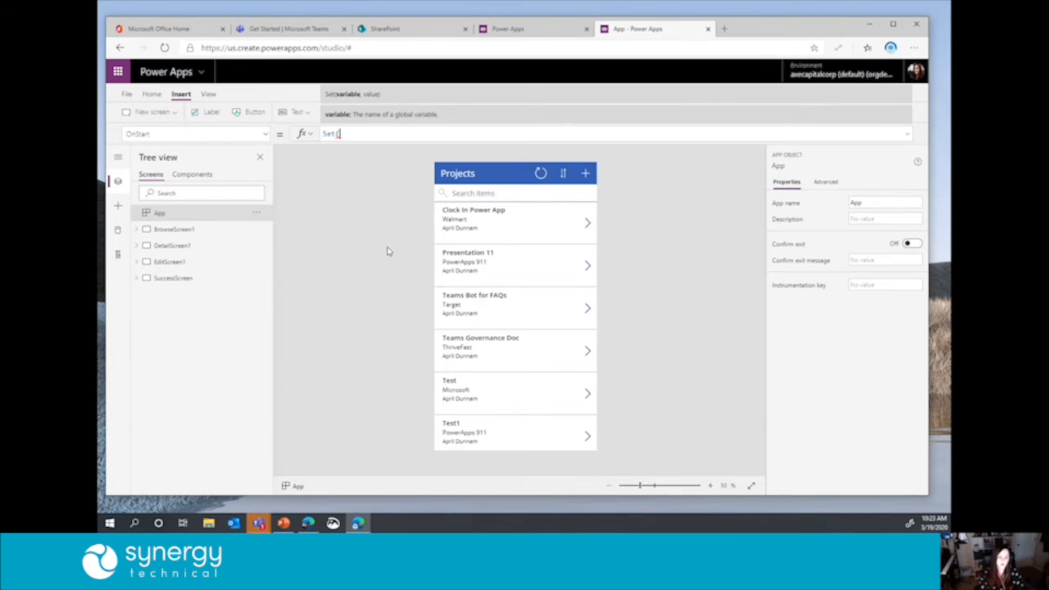
{"action": "type", "text": "current"}
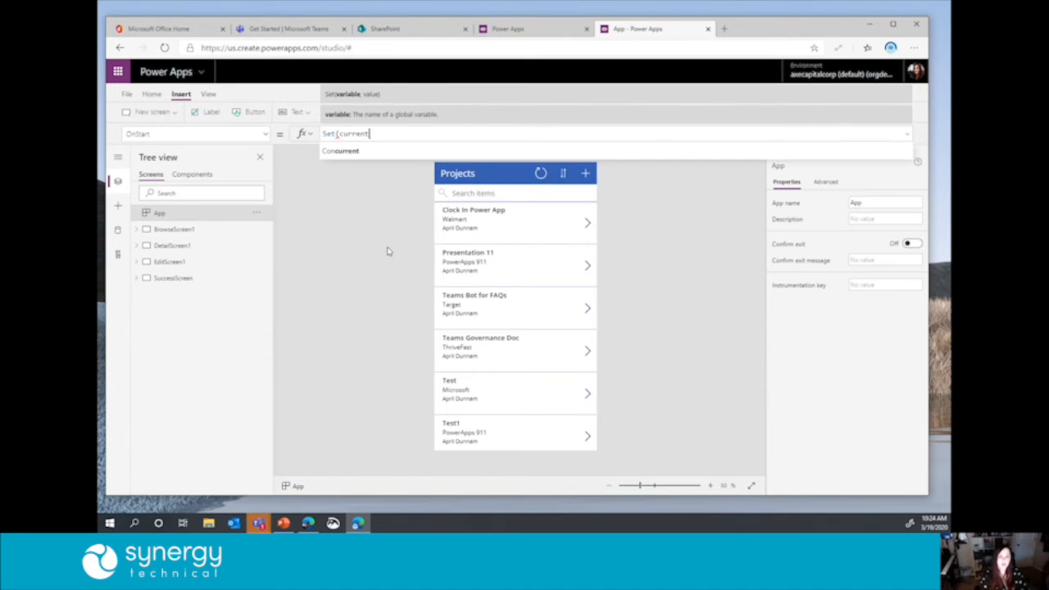
{"action": "type", "text": "User"}
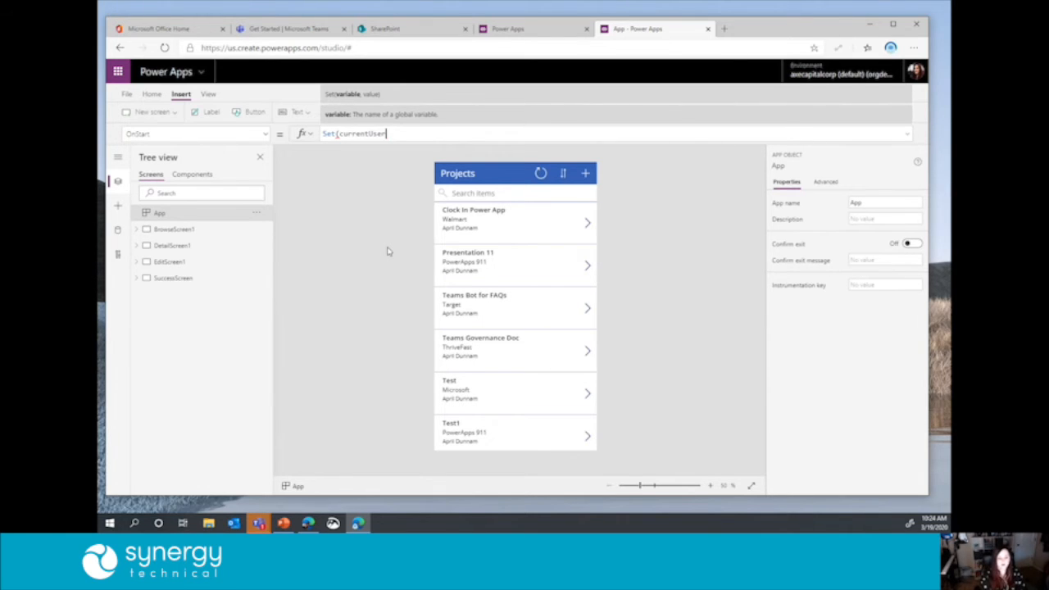
{"action": "type", "text": ","}
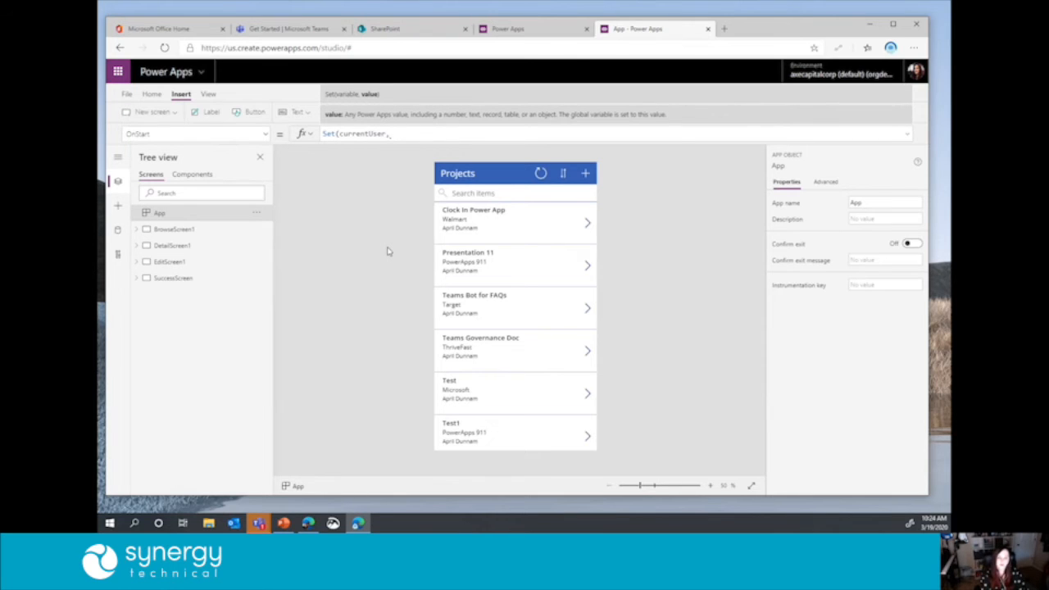
{"action": "type", "text": "User"}
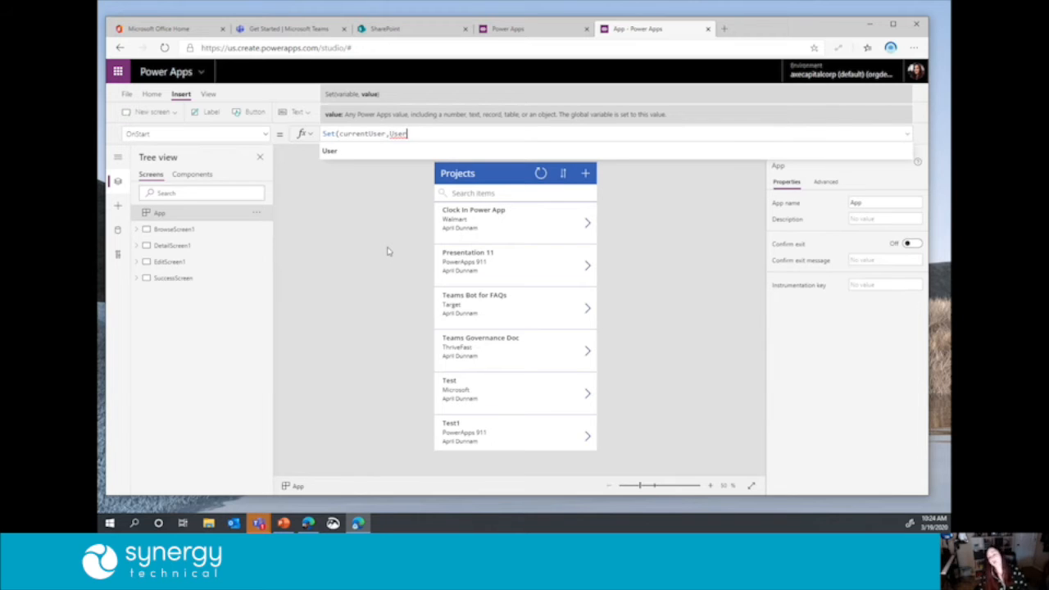
{"action": "left_click", "coordinate": [349, 158]}
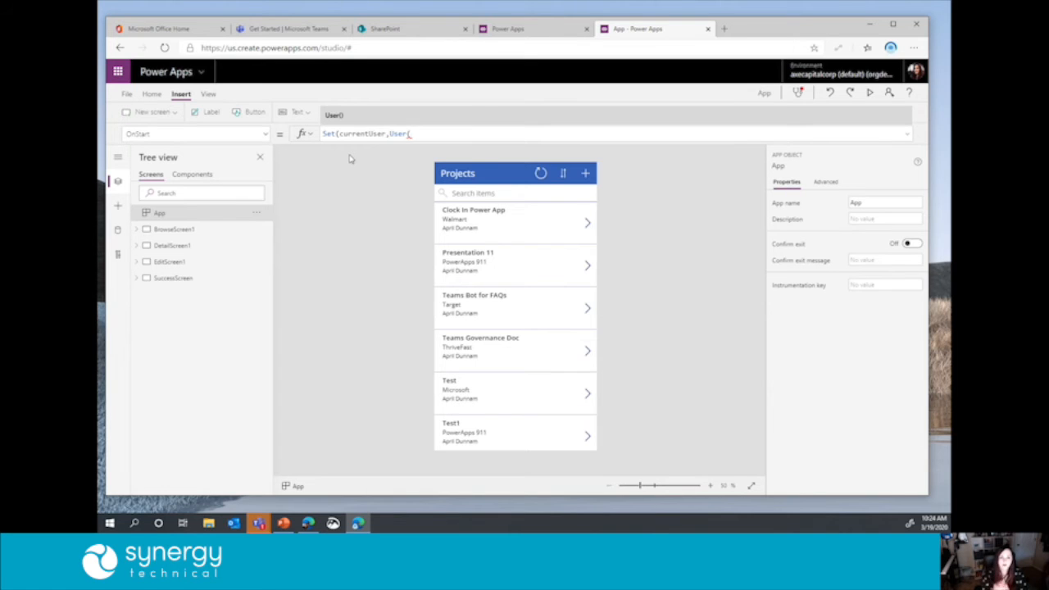
{"action": "type", "text": ")"}
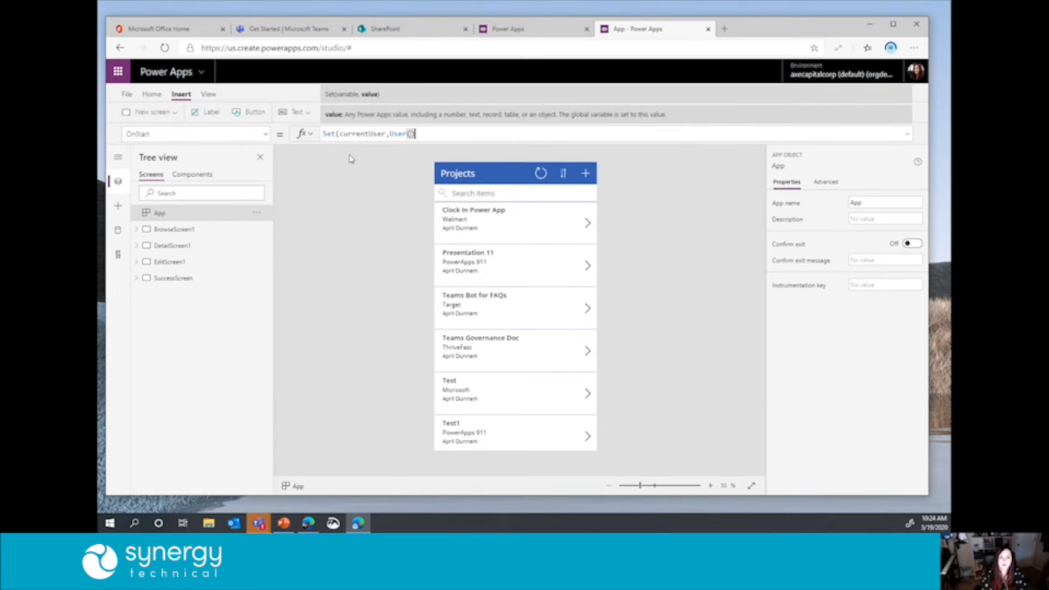
{"action": "type", "text": ")"}
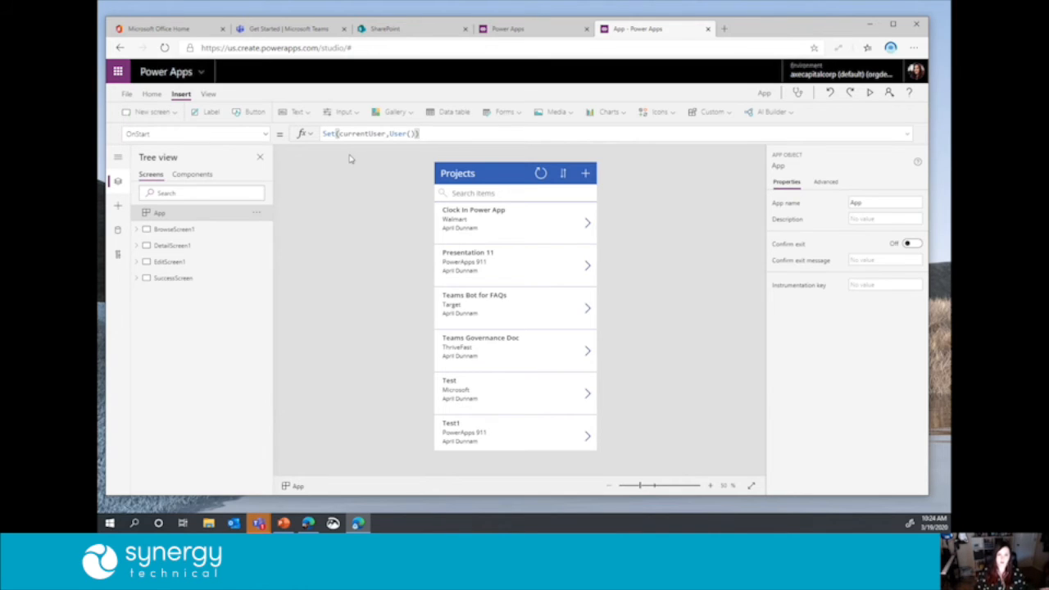
Step: Insert a label on DetailScreen1 below the Client field at about X 57, Y 555, and run the app's OnStart
{"action": "left_click", "coordinate": [174, 246]}
{"action": "left_click", "coordinate": [505, 266]}
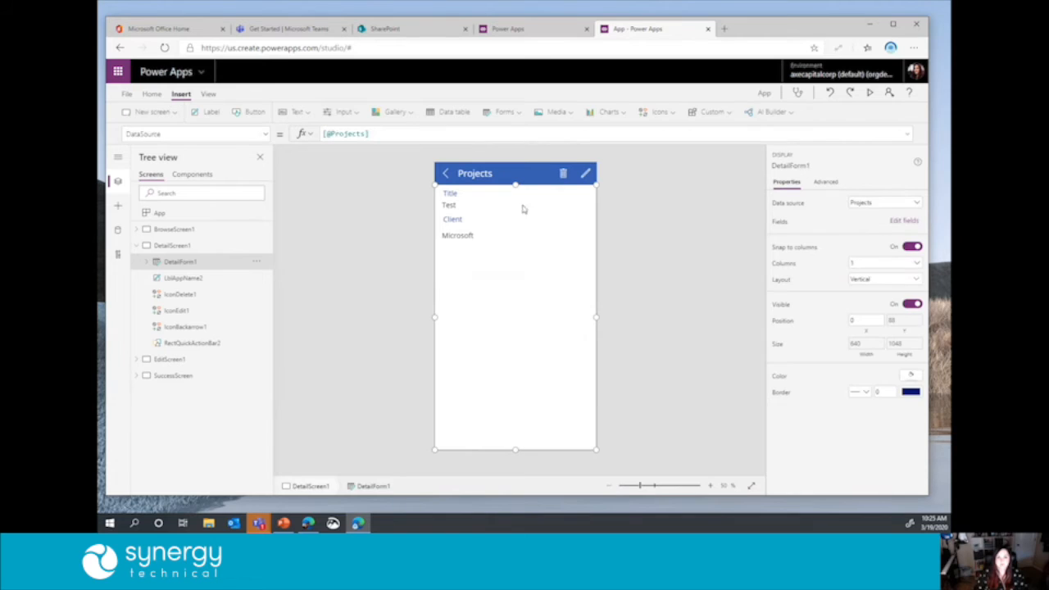
{"action": "left_click", "coordinate": [211, 111]}
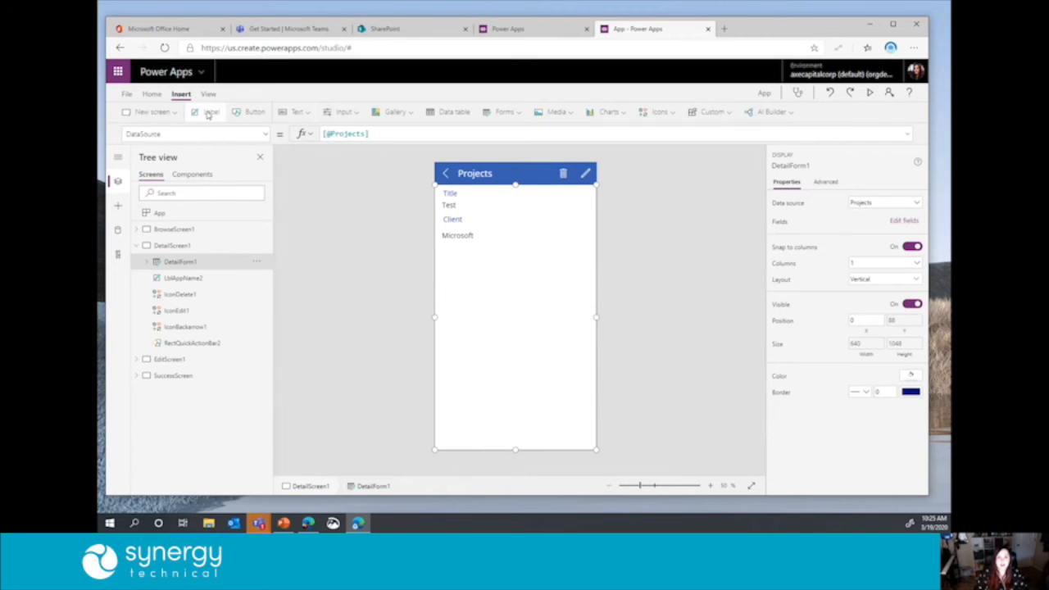
{"action": "left_click_drag", "start_coordinate": [479, 248], "coordinate": [481, 311]}
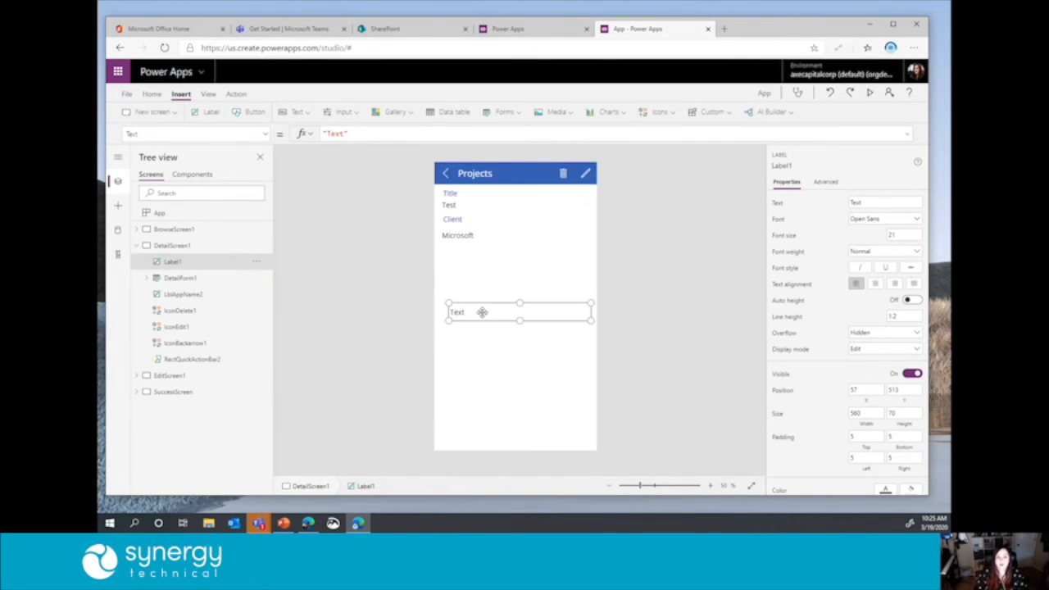
{"action": "left_click", "coordinate": [257, 213]}
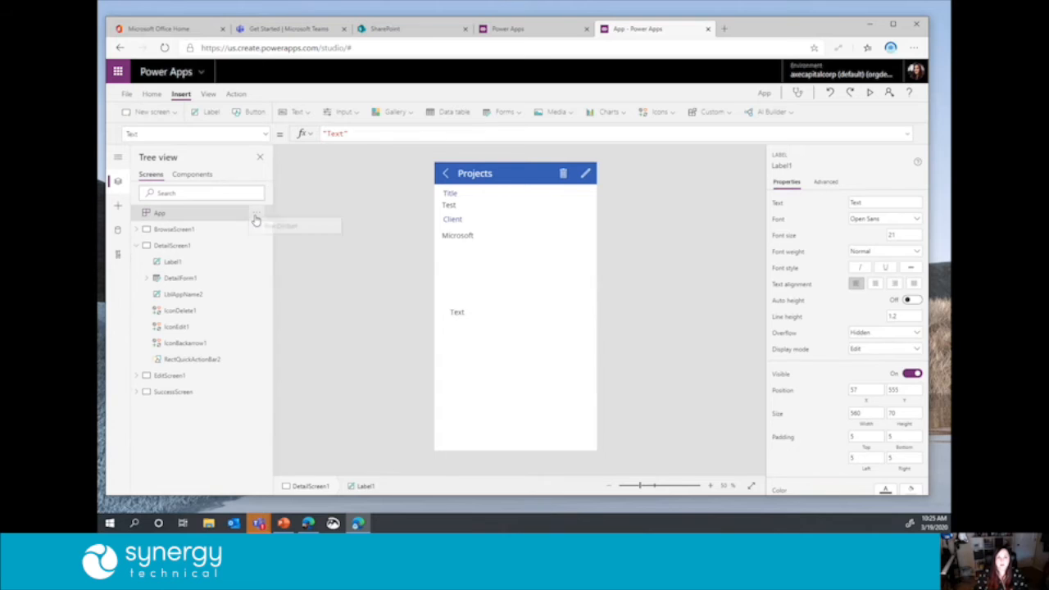
Step: Set the new label's Text property to currentUser.FullName and return to BrowseScreen1
{"action": "left_click", "coordinate": [487, 313]}
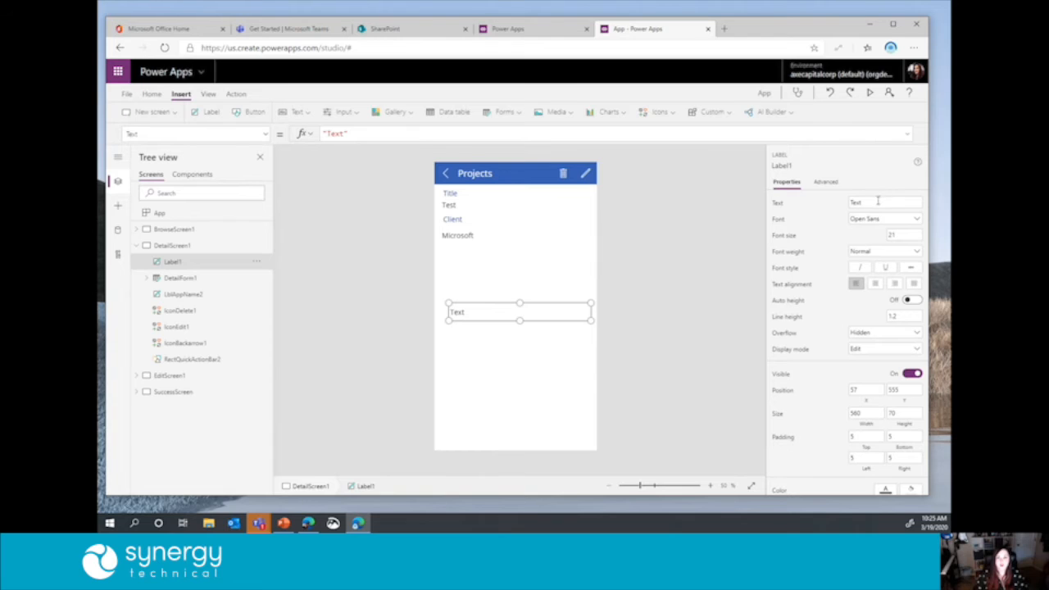
{"action": "left_click", "coordinate": [166, 133]}
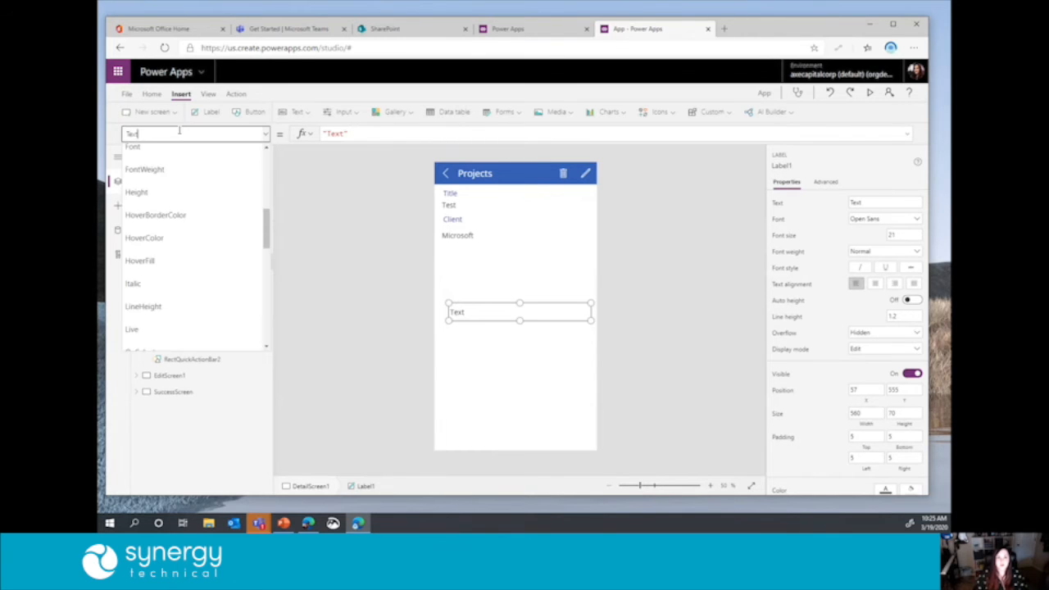
{"action": "left_click", "coordinate": [387, 133]}
{"action": "left_click_drag", "start_coordinate": [380, 136], "coordinate": [300, 134]}
{"action": "type", "text": "curr"}
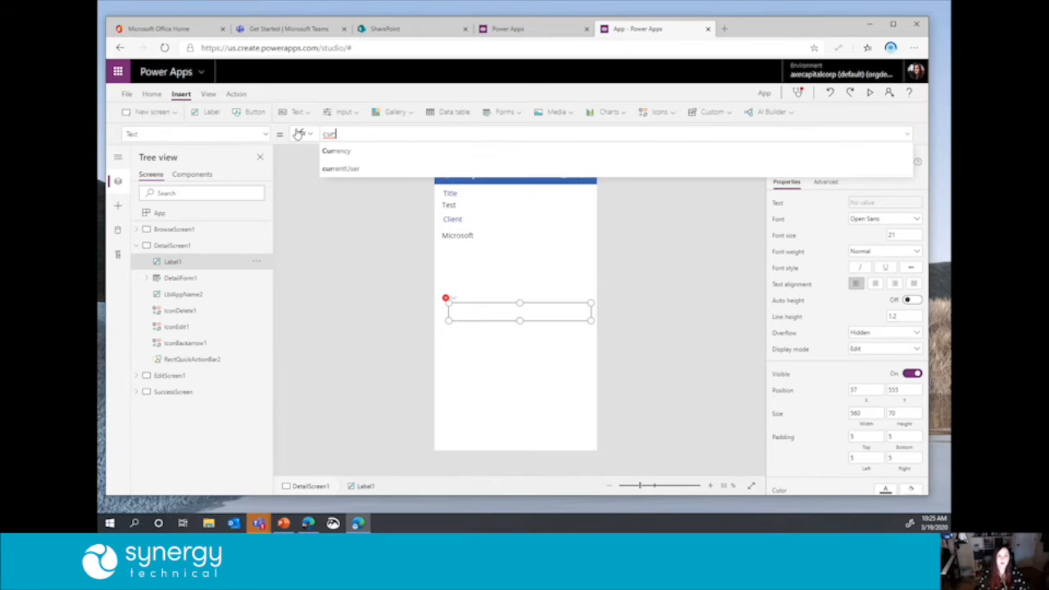
{"action": "key", "text": "Tab"}
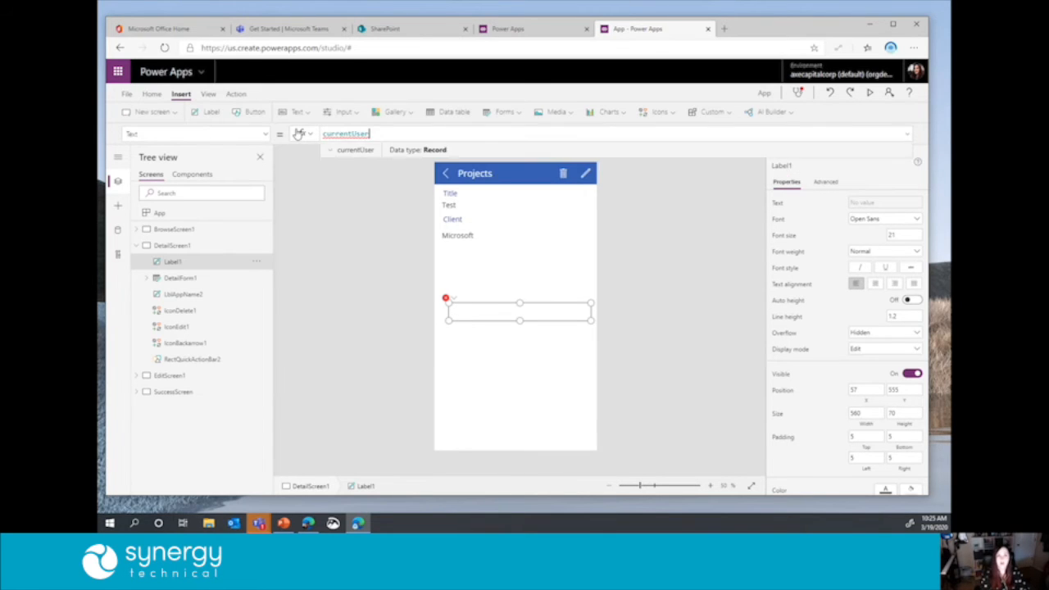
{"action": "type", "text": "."}
{"action": "key", "text": "Down"}
{"action": "key", "text": "Down"}
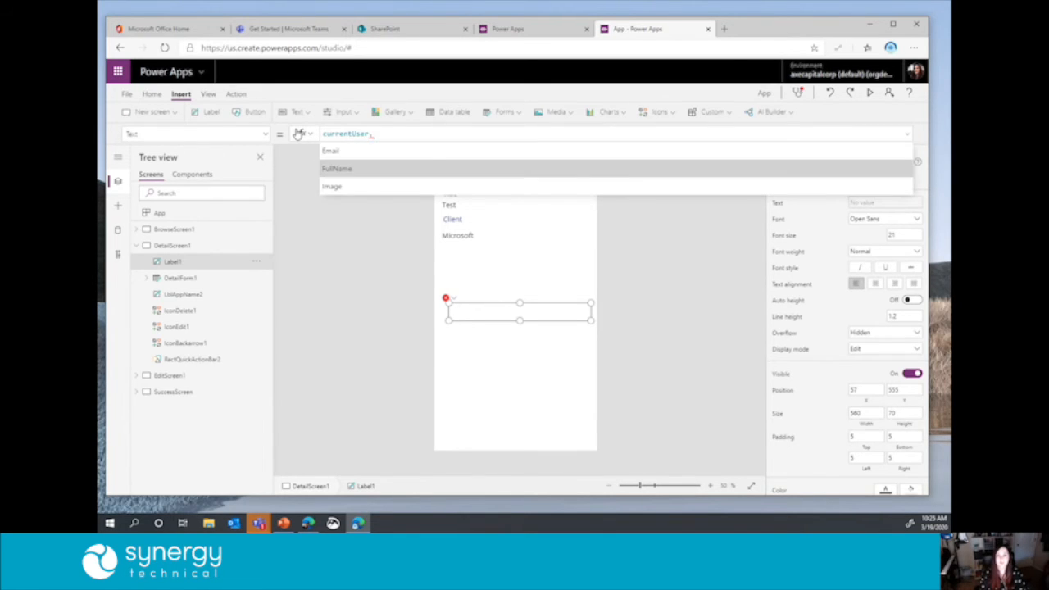
{"action": "key", "text": "Tab"}
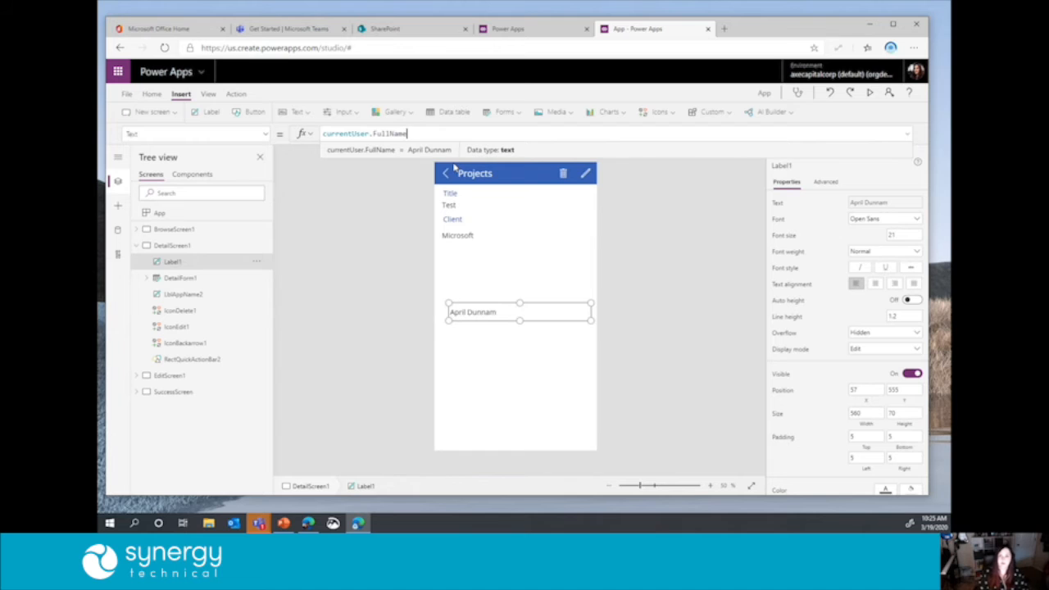
{"action": "left_click", "coordinate": [674, 208]}
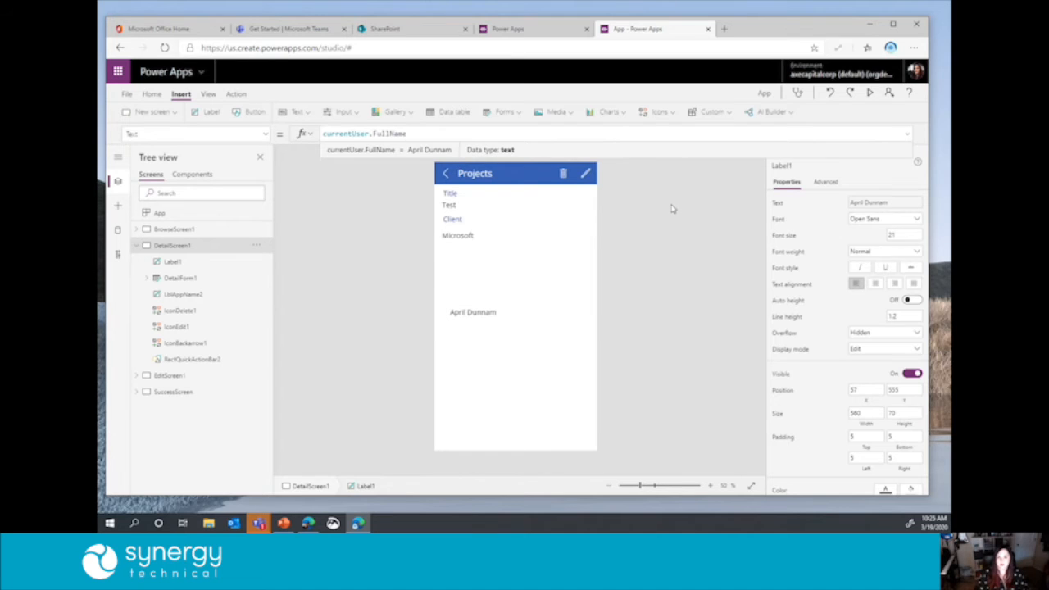
{"action": "left_click", "coordinate": [506, 312]}
{"action": "left_click", "coordinate": [183, 233]}
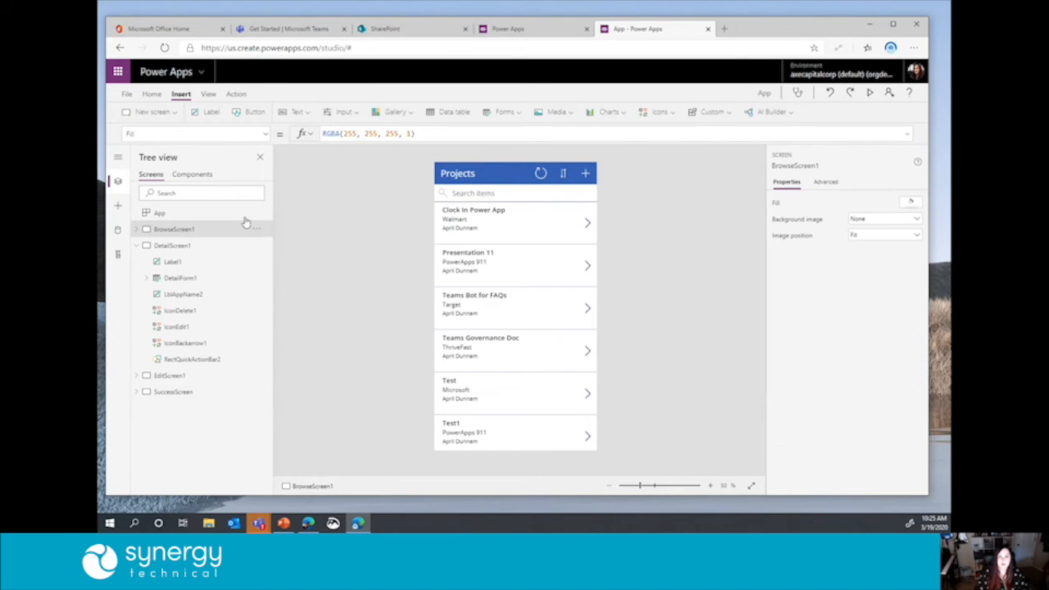
Step: Reselect the sort icon on BrowseScreen1 and examine how its OnSelect UpdateContext formula toggles SortDescending1
{"action": "left_click", "coordinate": [564, 173]}
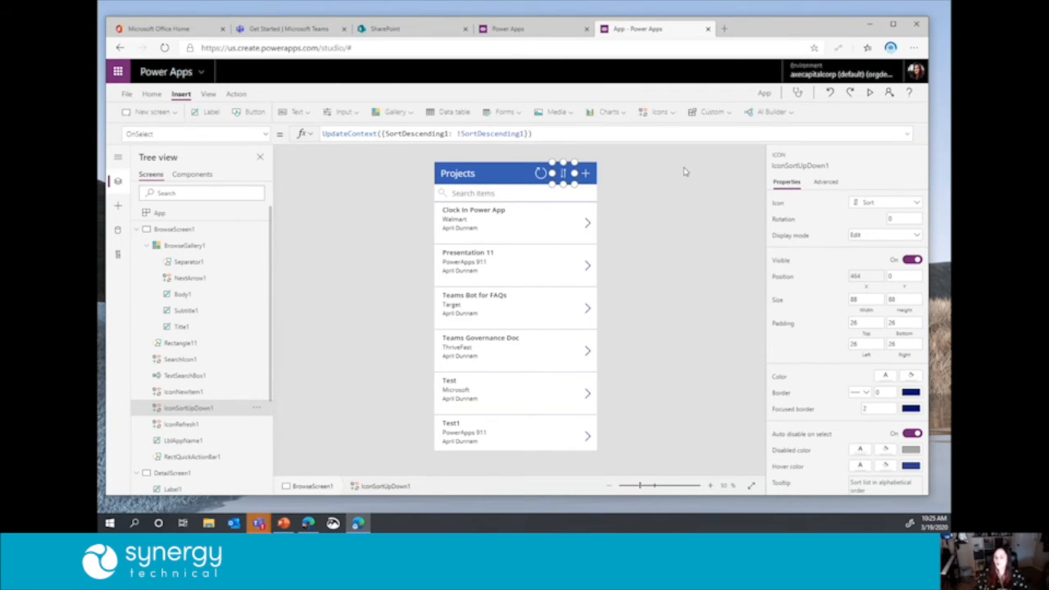
{"action": "left_click", "coordinate": [173, 230]}
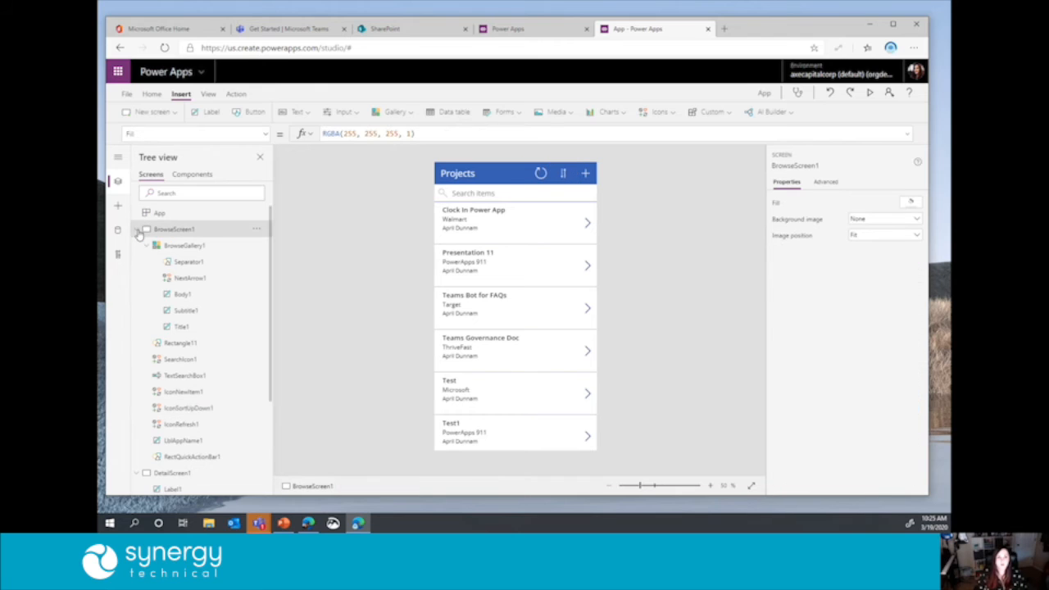
{"action": "left_click", "coordinate": [138, 231]}
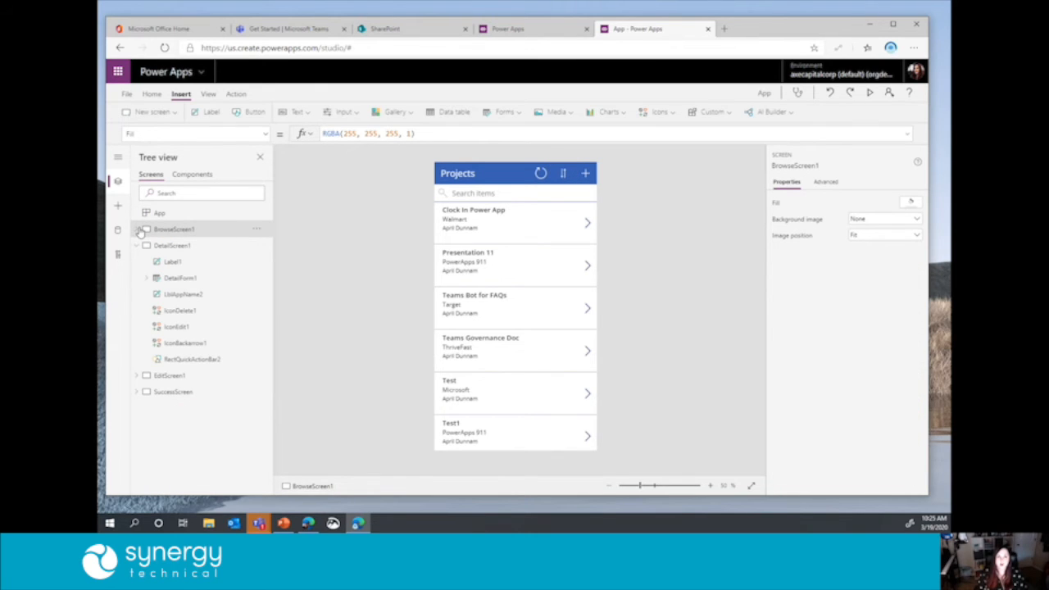
{"action": "left_click", "coordinate": [139, 230]}
{"action": "left_click", "coordinate": [564, 175]}
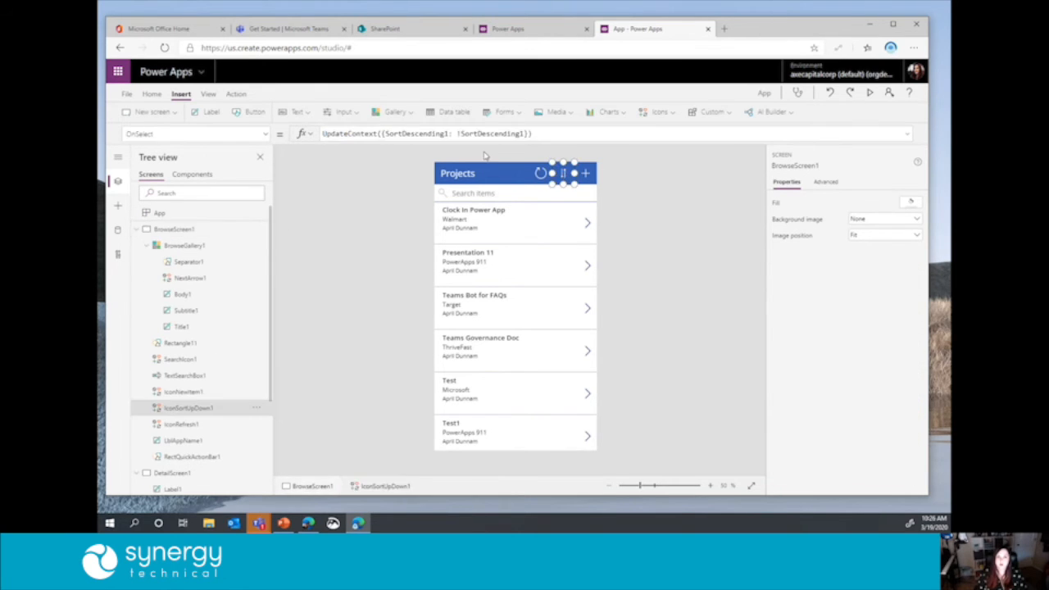
{"action": "left_click_drag", "start_coordinate": [533, 134], "coordinate": [311, 133]}
{"action": "left_click", "coordinate": [602, 133]}
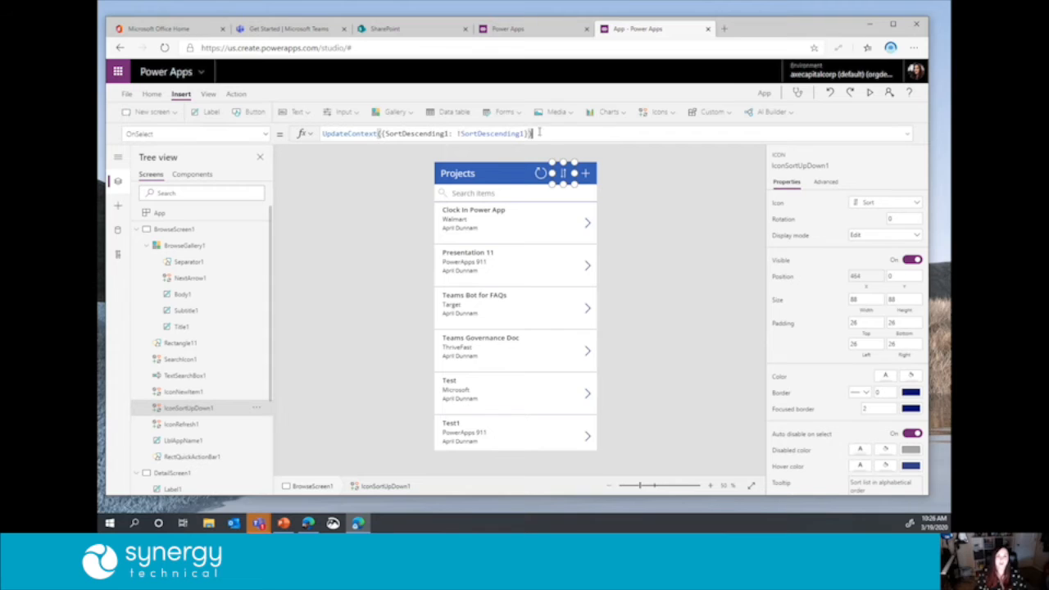
{"action": "left_click", "coordinate": [382, 134]}
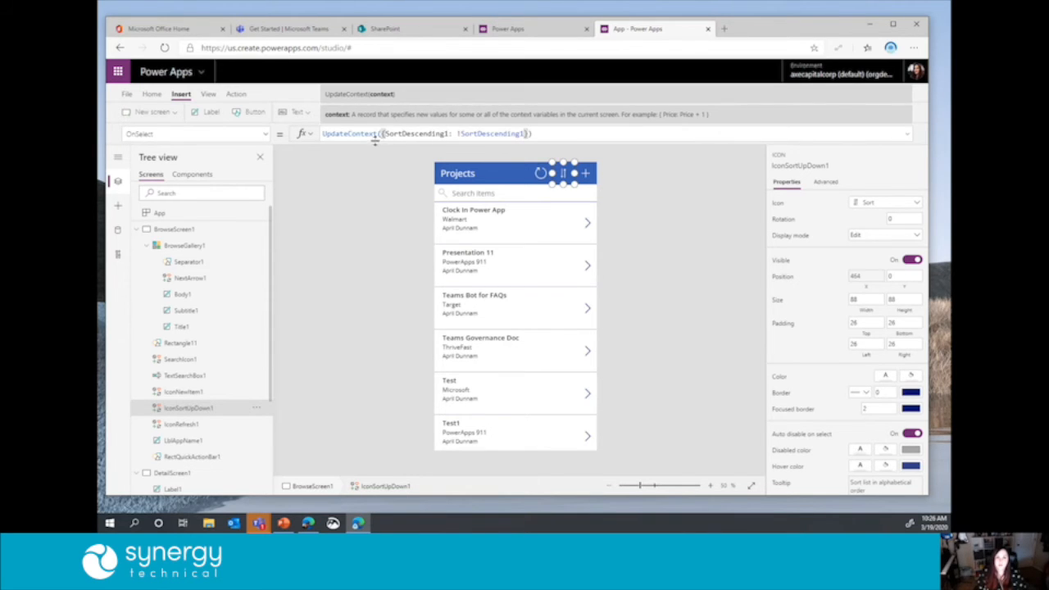
{"action": "left_click", "coordinate": [572, 137]}
{"action": "left_click", "coordinate": [415, 133]}
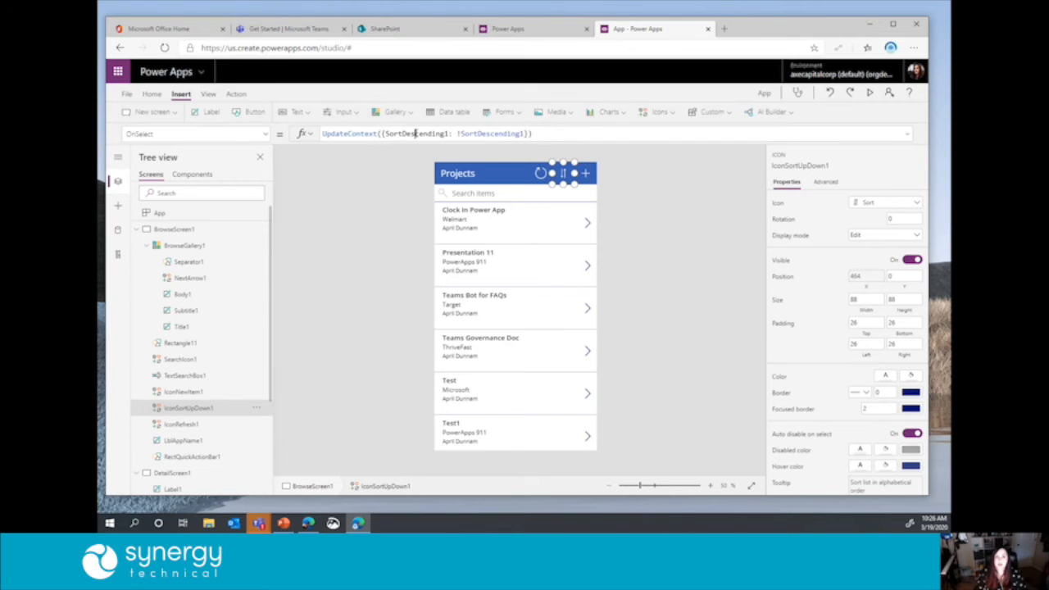
{"action": "left_click", "coordinate": [483, 133]}
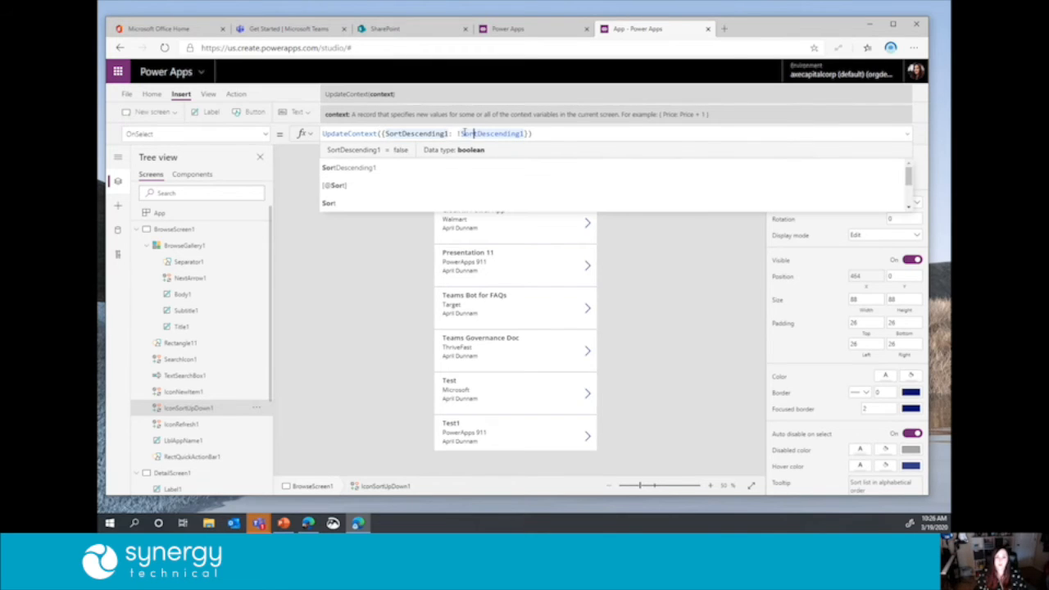
{"action": "left_click", "coordinate": [551, 135]}
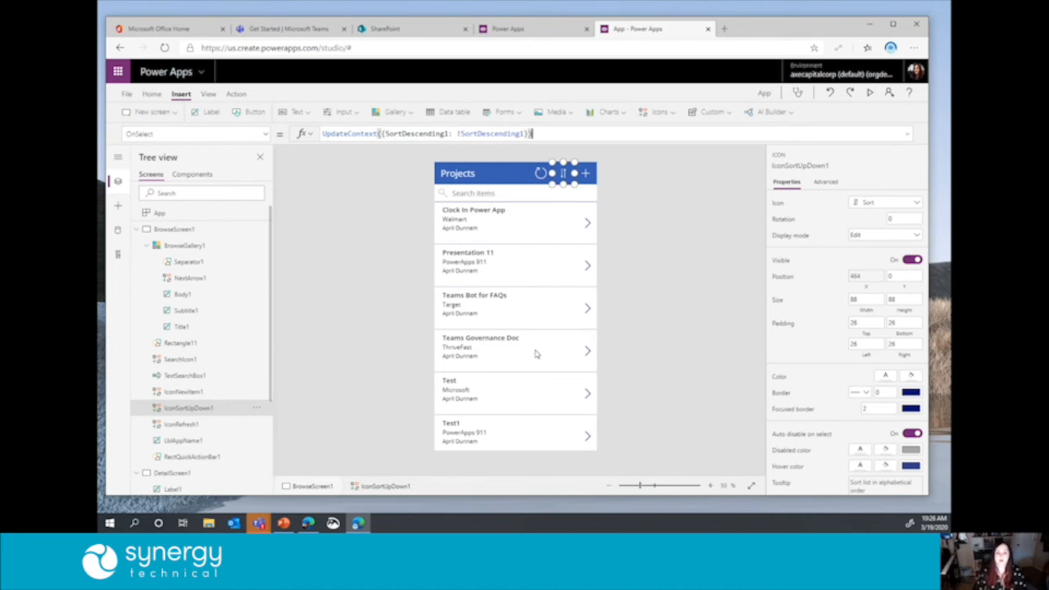
Step: Examine the If(SortDescending1, Descending, Ascending) part of the browse gallery's Items formula and collapse BrowseScreen1 in the tree
{"action": "left_click", "coordinate": [537, 368]}
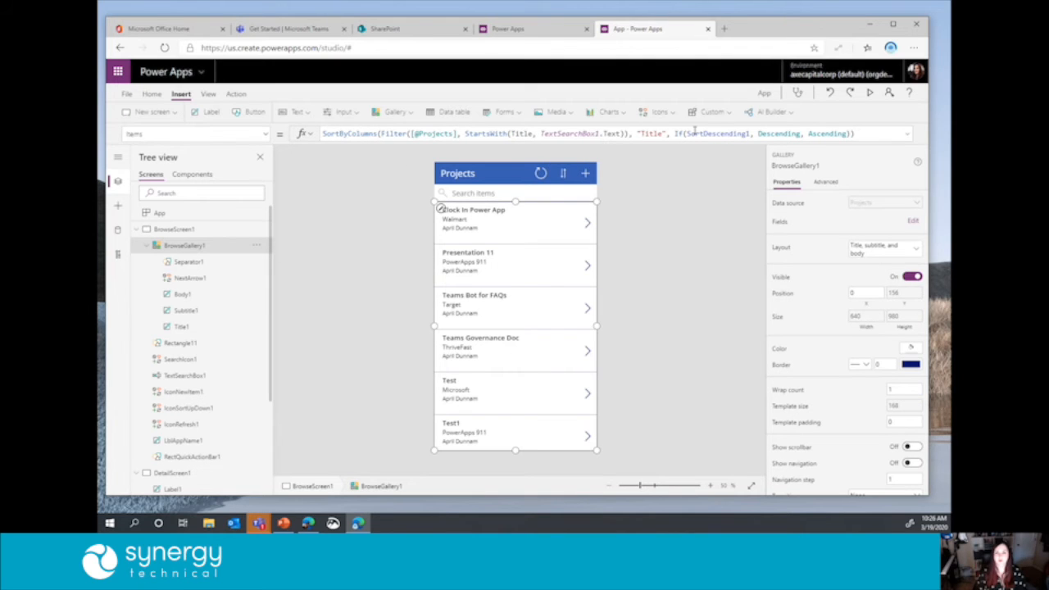
{"action": "left_click_drag", "start_coordinate": [677, 133], "coordinate": [864, 136]}
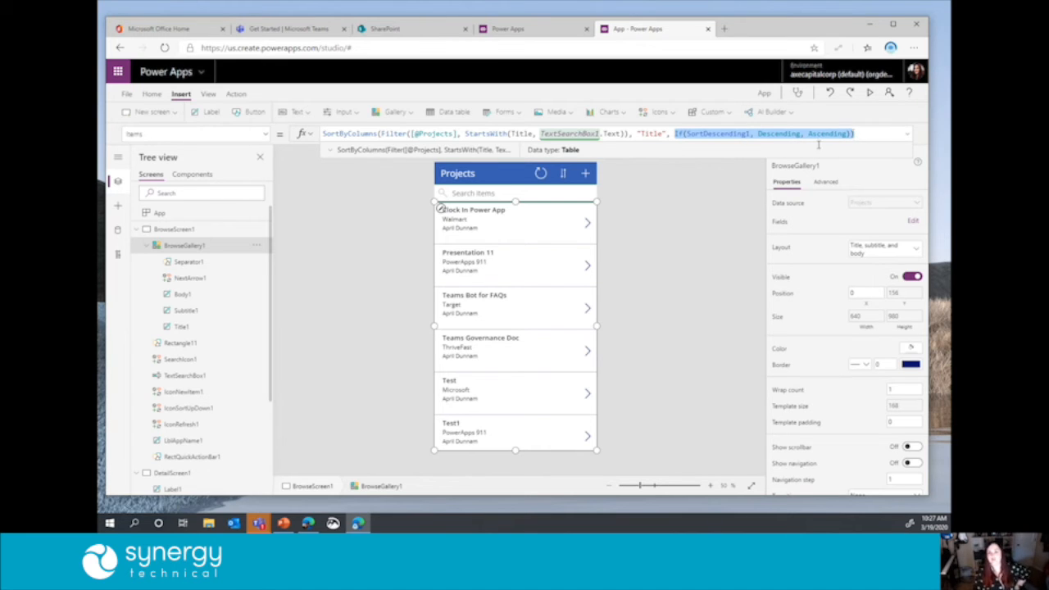
{"action": "left_click", "coordinate": [681, 253]}
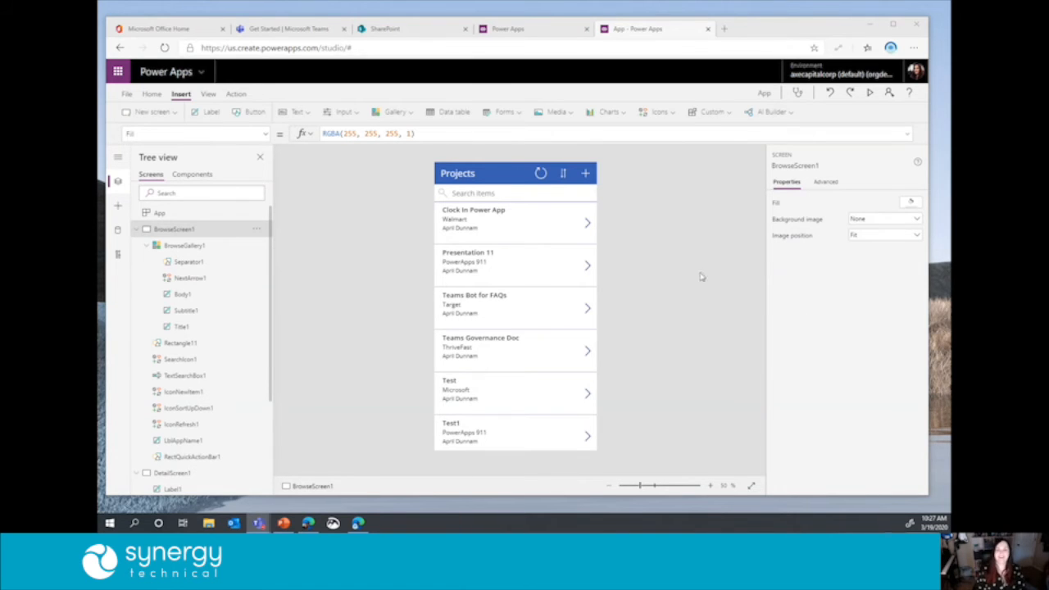
{"action": "left_click", "coordinate": [138, 231]}
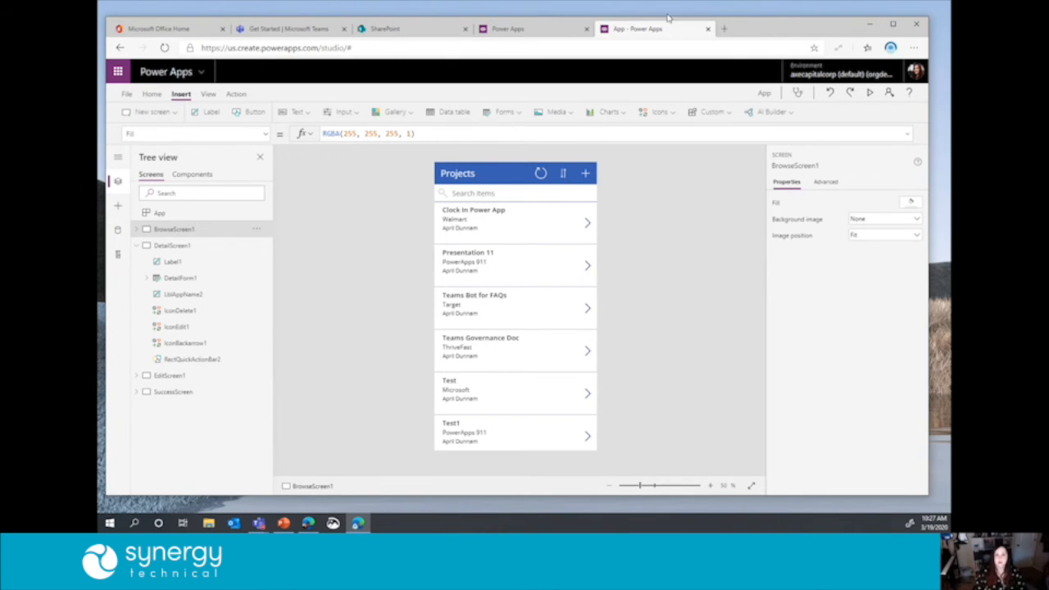
Step: Rename the app as Project Management in its name and icon settings
{"action": "left_click", "coordinate": [128, 95]}
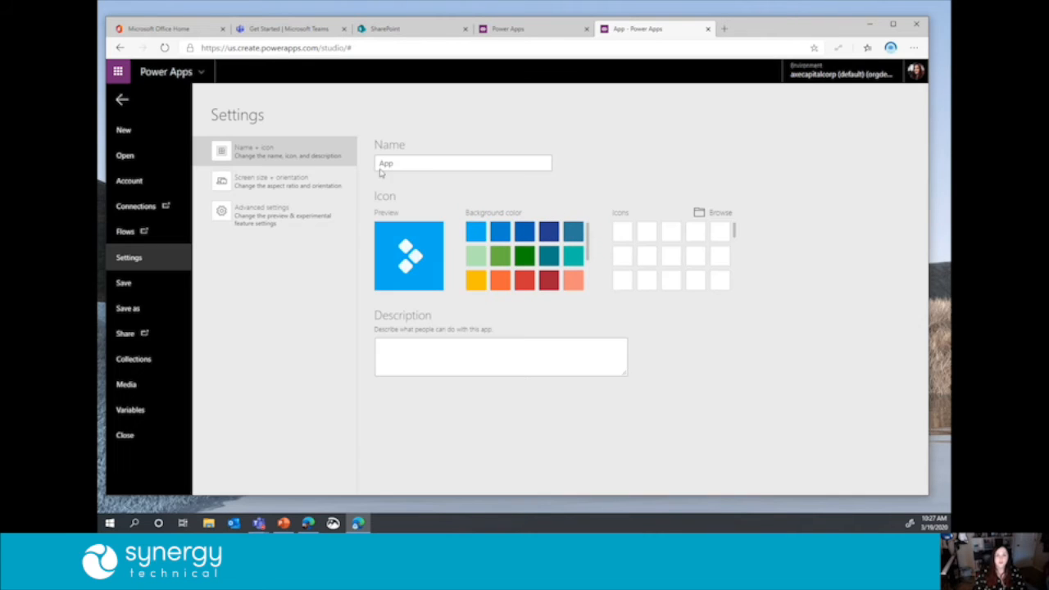
{"action": "left_click", "coordinate": [123, 99]}
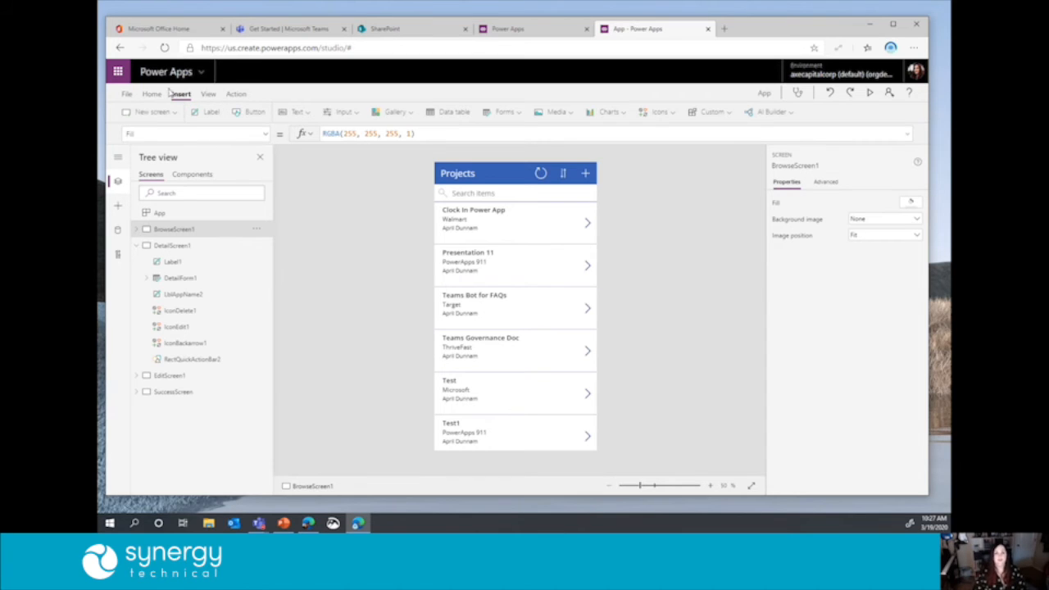
{"action": "left_click", "coordinate": [127, 95]}
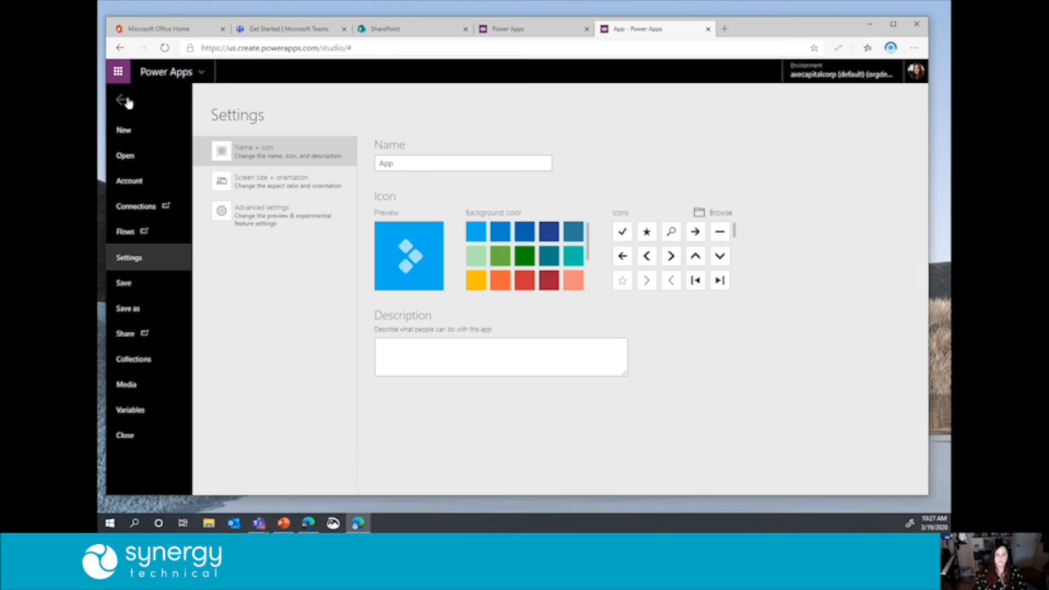
{"action": "left_click", "coordinate": [417, 166]}
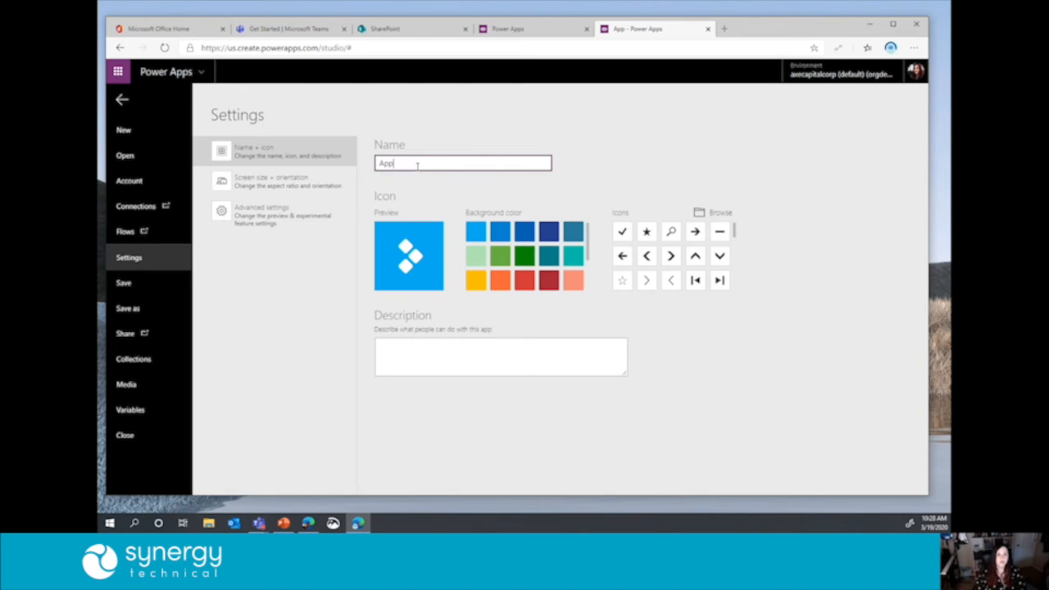
{"action": "double_click", "coordinate": [423, 163]}
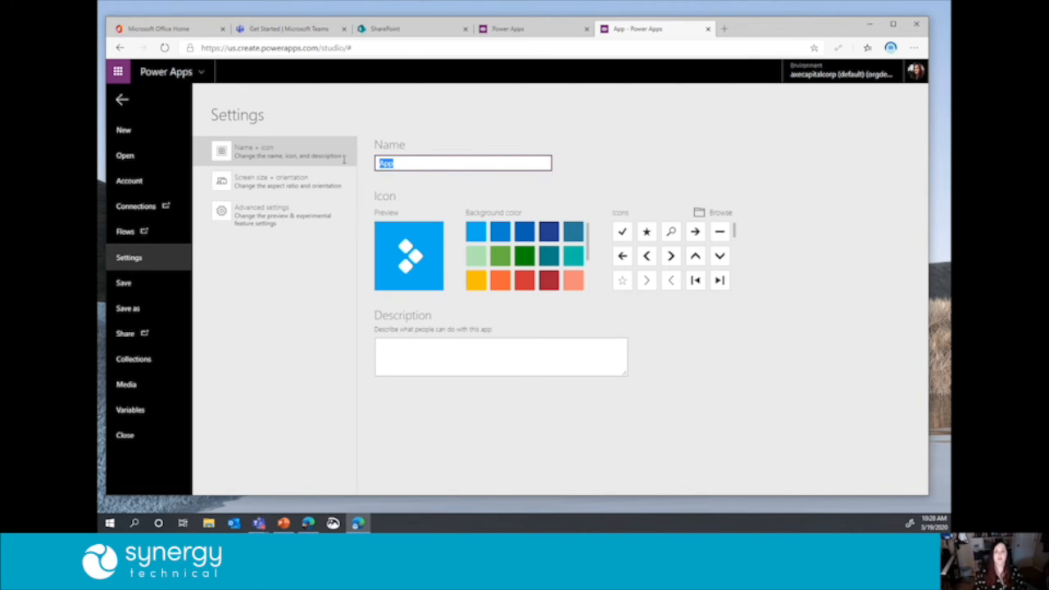
{"action": "type", "text": "Project Management"}
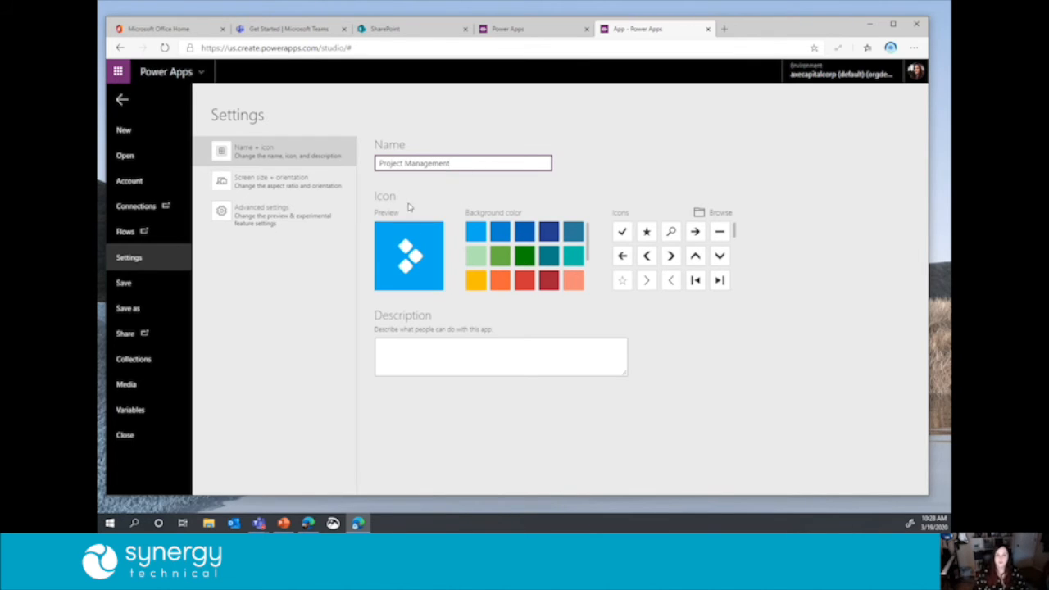
{"action": "left_click_drag", "start_coordinate": [482, 166], "coordinate": [385, 164]}
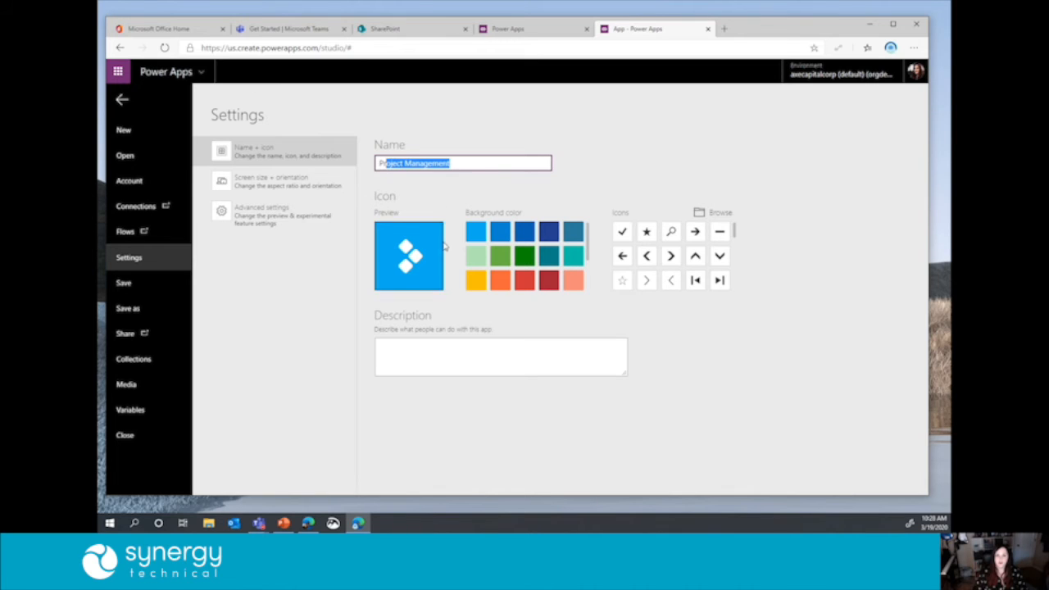
Step: Give the app icon a dark grey background and the magnifying glass symbol
{"action": "scroll", "coordinate": [588, 236], "scroll_direction": "down", "scroll_amount": 2}
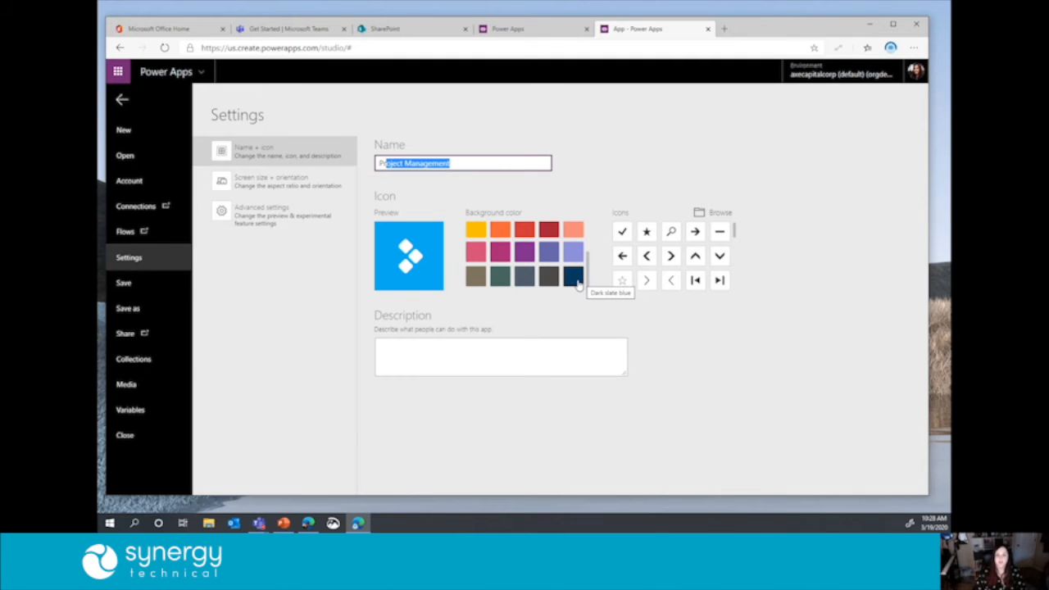
{"action": "left_click", "coordinate": [577, 283]}
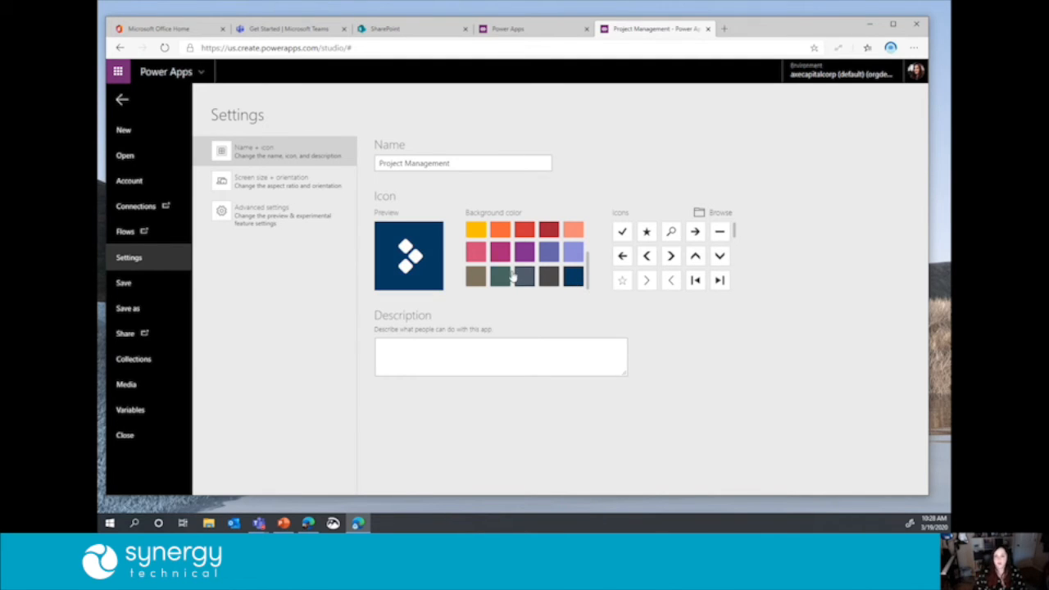
{"action": "left_click", "coordinate": [552, 279]}
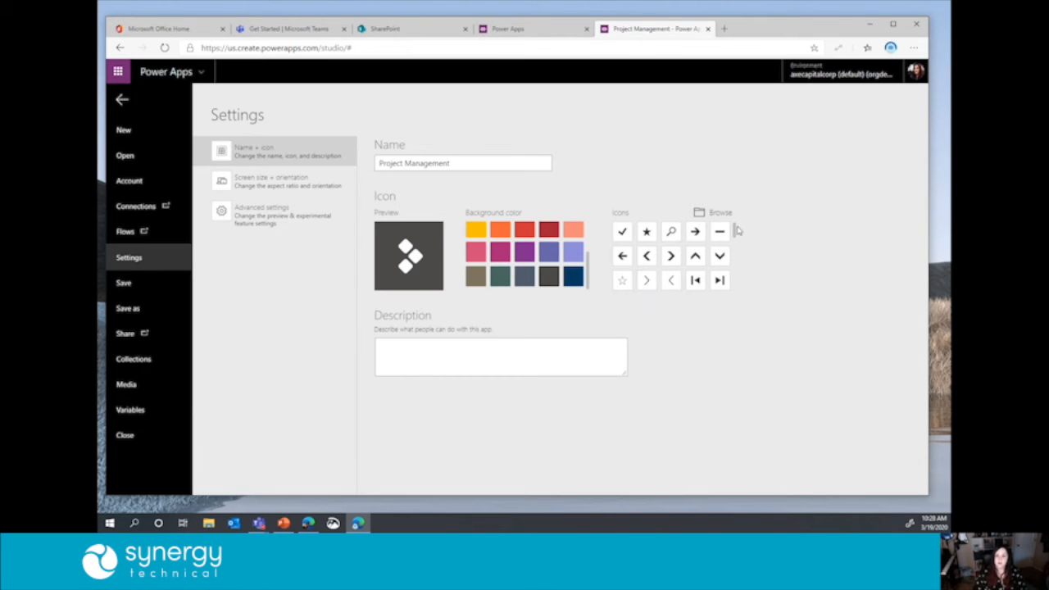
{"action": "left_click", "coordinate": [672, 233]}
{"action": "left_click", "coordinate": [457, 355]}
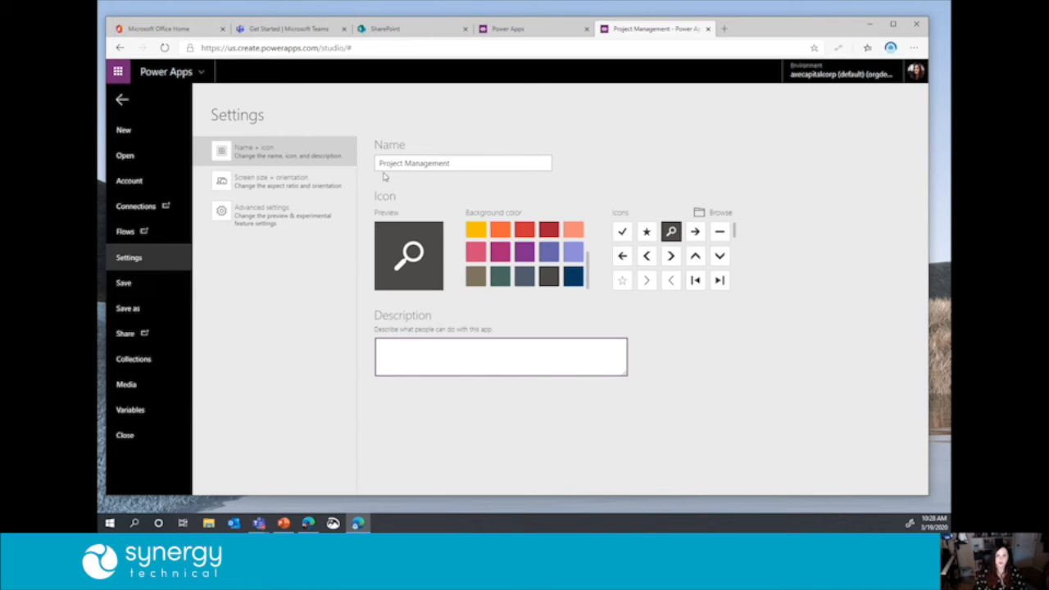
Step: Save the app to the cloud as Project Management and return to the canvas editor
{"action": "left_click", "coordinate": [155, 287]}
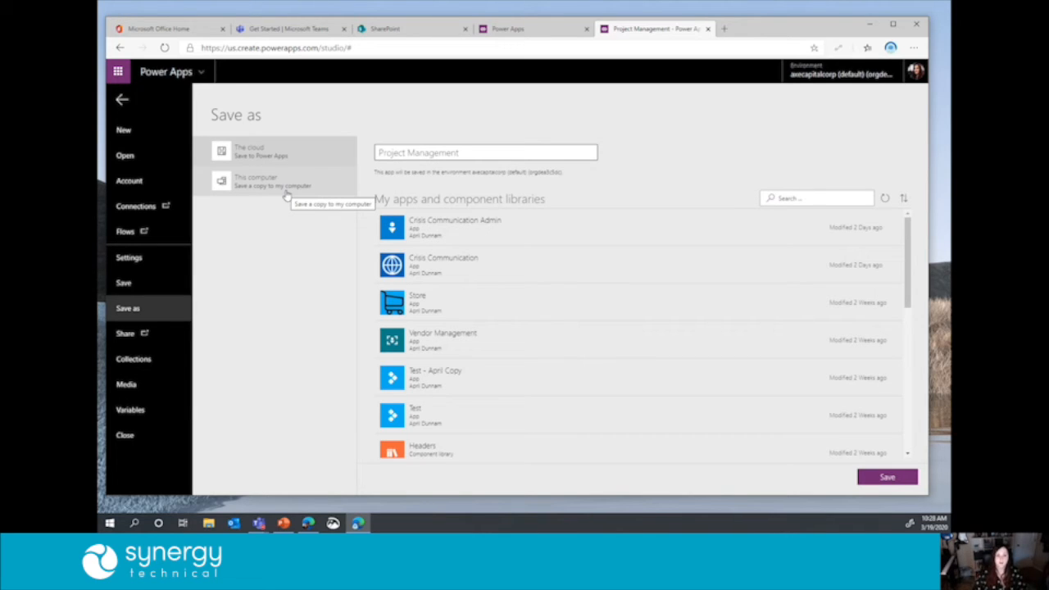
{"action": "left_click", "coordinate": [906, 477]}
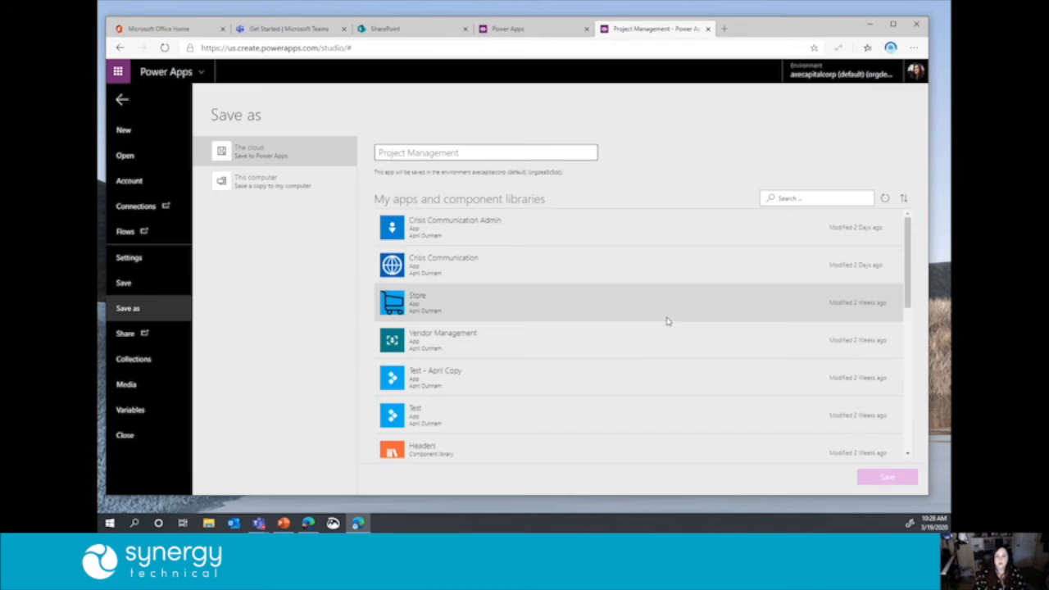
{"action": "left_click", "coordinate": [122, 99]}
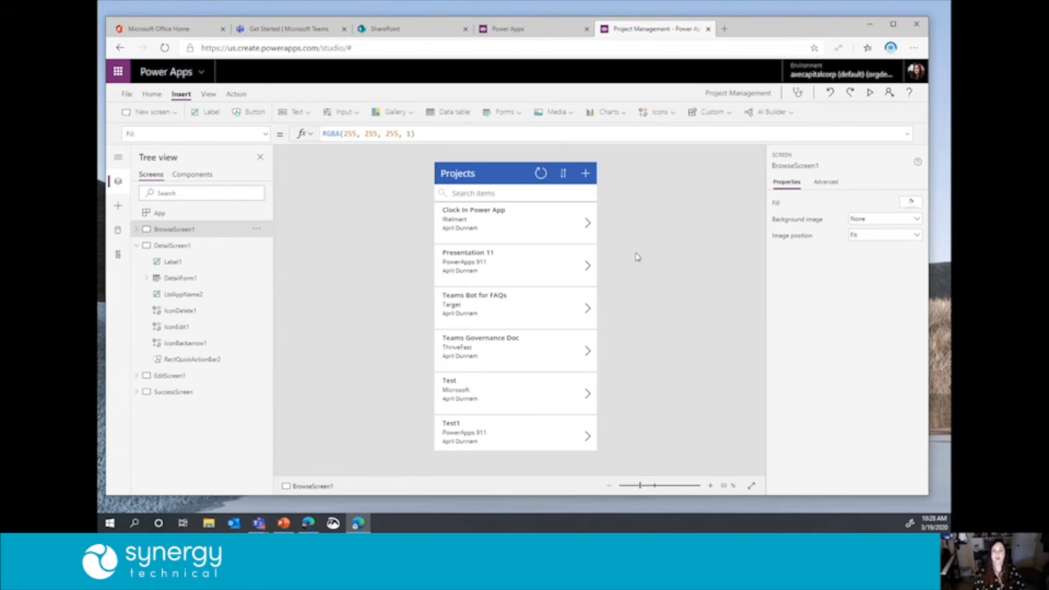
Step: Check the app's save status and close its studio browser tab to get back to the Power Apps home page
{"action": "left_click", "coordinate": [127, 95]}
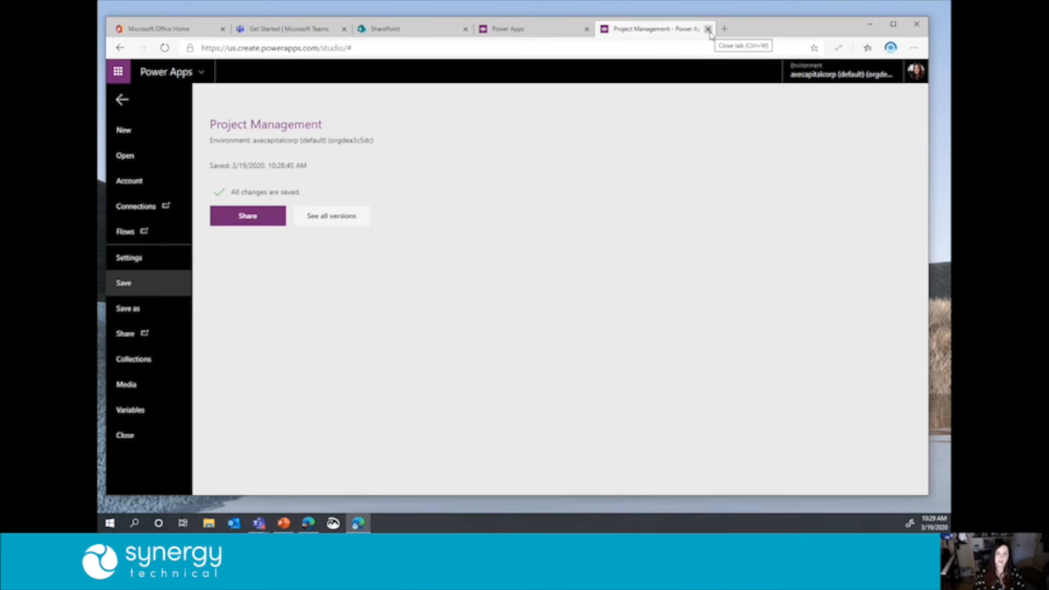
{"action": "left_click", "coordinate": [708, 30]}
{"action": "left_click", "coordinate": [565, 103]}
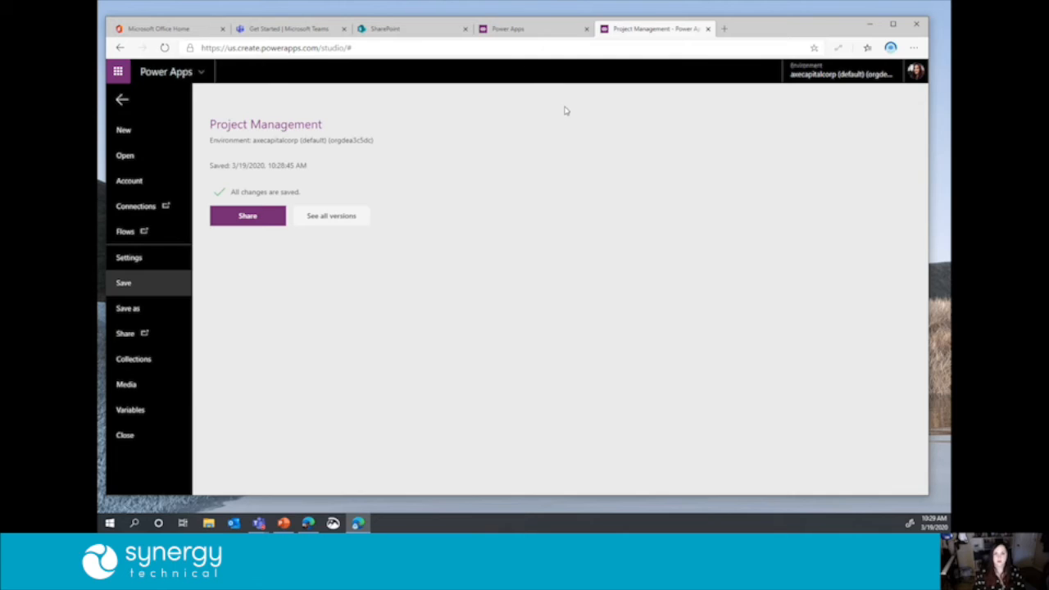
{"action": "left_click_drag", "start_coordinate": [271, 139], "coordinate": [582, 213]}
{"action": "left_click", "coordinate": [586, 228]}
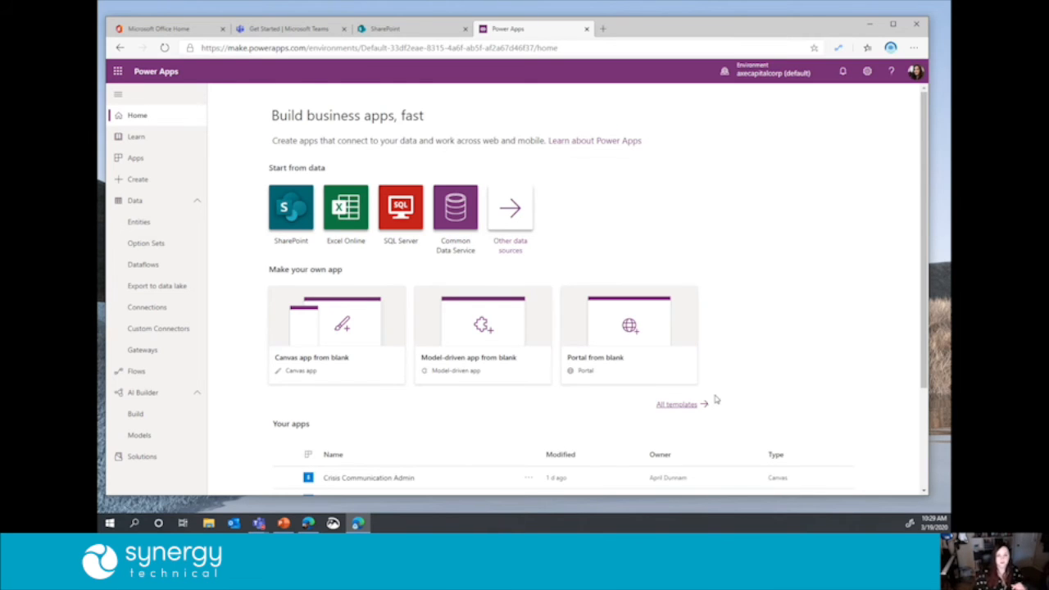
Step: Review the home page's creation options, open all app templates and browse the Start from template gallery
{"action": "scroll", "coordinate": [715, 400], "scroll_direction": "down", "scroll_amount": 3}
{"action": "scroll", "coordinate": [753, 377], "scroll_direction": "up", "scroll_amount": 3}
{"action": "scroll", "coordinate": [762, 370], "scroll_direction": "down", "scroll_amount": 1}
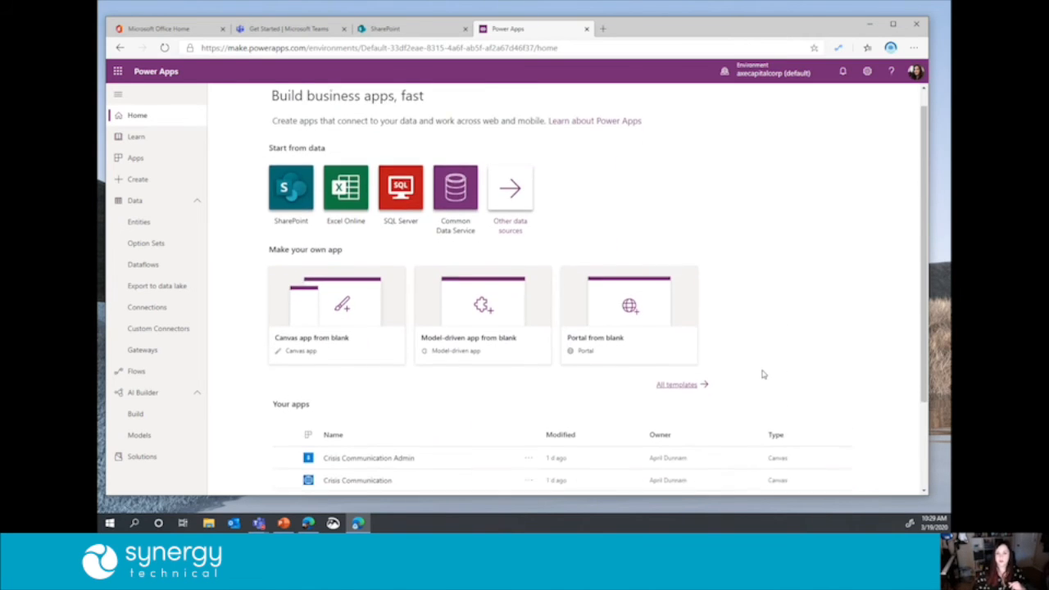
{"action": "scroll", "coordinate": [784, 353], "scroll_direction": "down", "scroll_amount": 1}
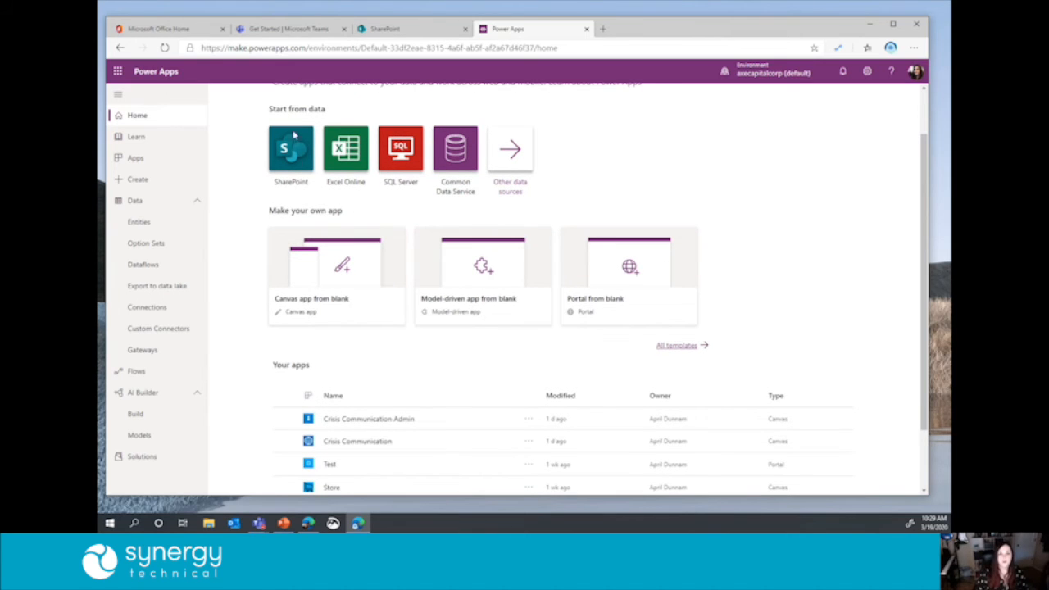
{"action": "scroll", "coordinate": [283, 172], "scroll_direction": "up", "scroll_amount": 1}
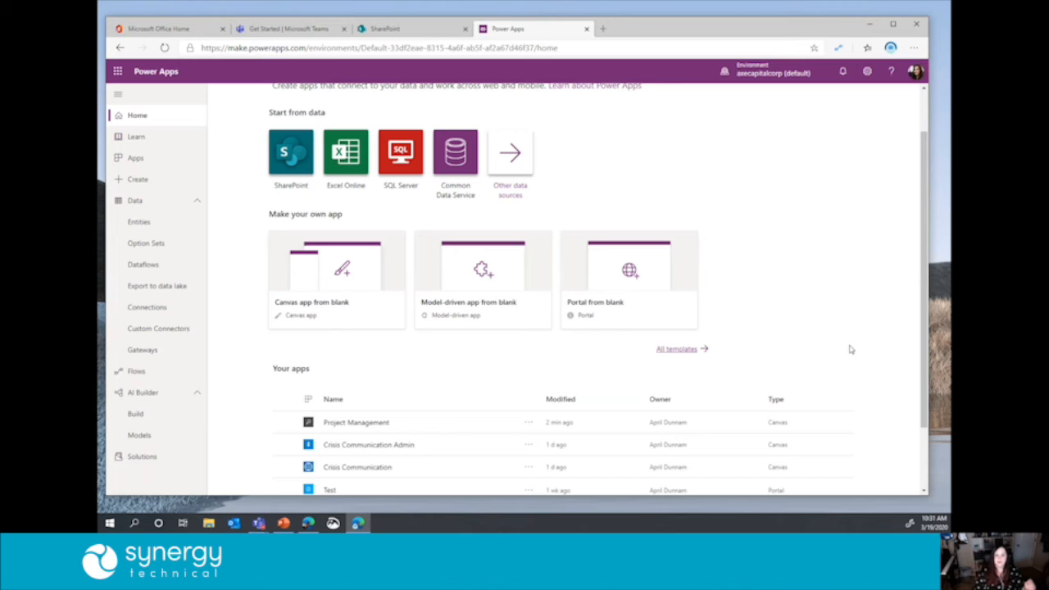
{"action": "left_click", "coordinate": [666, 350]}
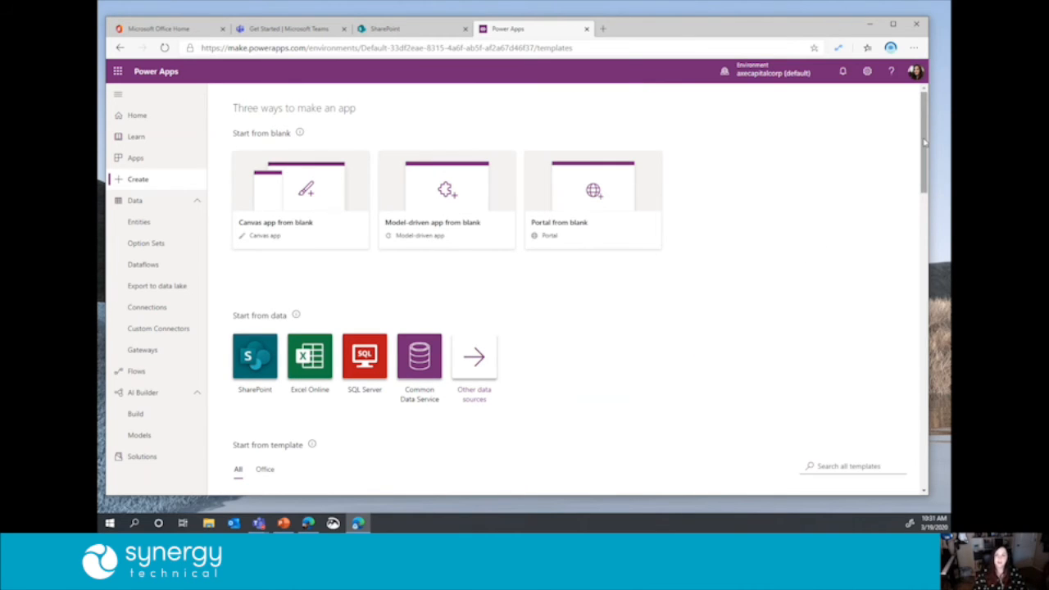
{"action": "scroll", "coordinate": [925, 142], "scroll_direction": "down", "scroll_amount": 1}
{"action": "left_click_drag", "start_coordinate": [239, 282], "coordinate": [318, 281]}
{"action": "left_click_drag", "start_coordinate": [924, 153], "coordinate": [920, 236]}
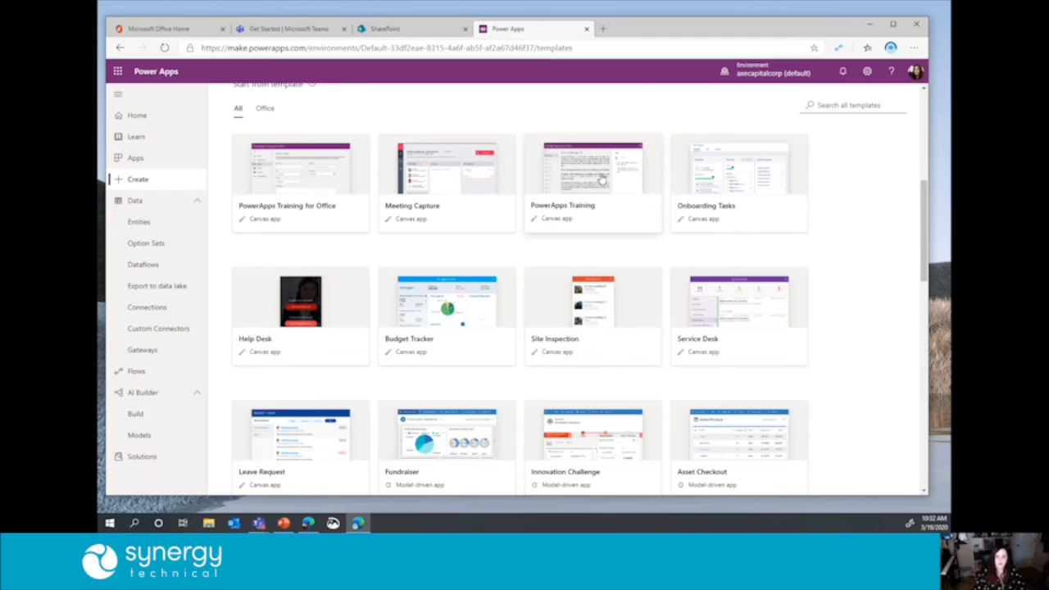
Step: Preview the PowerApps Training template, advance to its Basics lesson, and close both the preview and the template details
{"action": "left_click", "coordinate": [615, 219]}
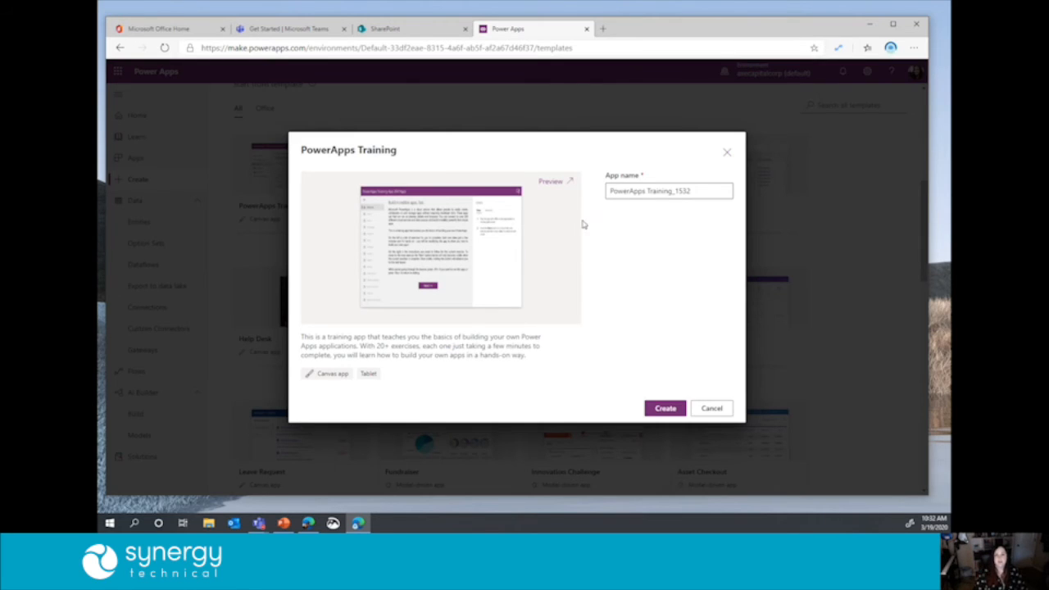
{"action": "left_click", "coordinate": [550, 185]}
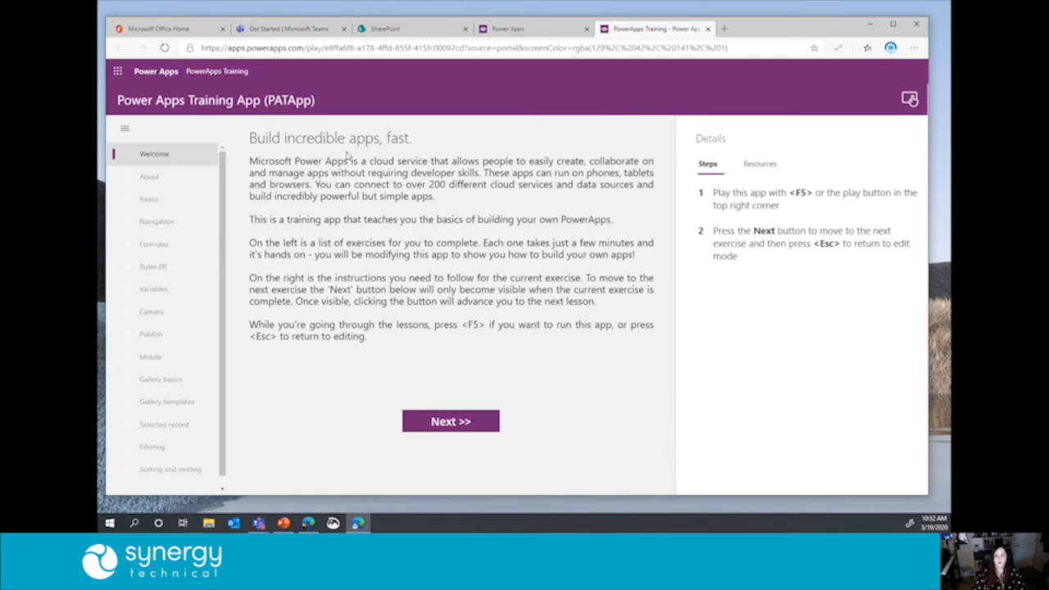
{"action": "left_click", "coordinate": [451, 422]}
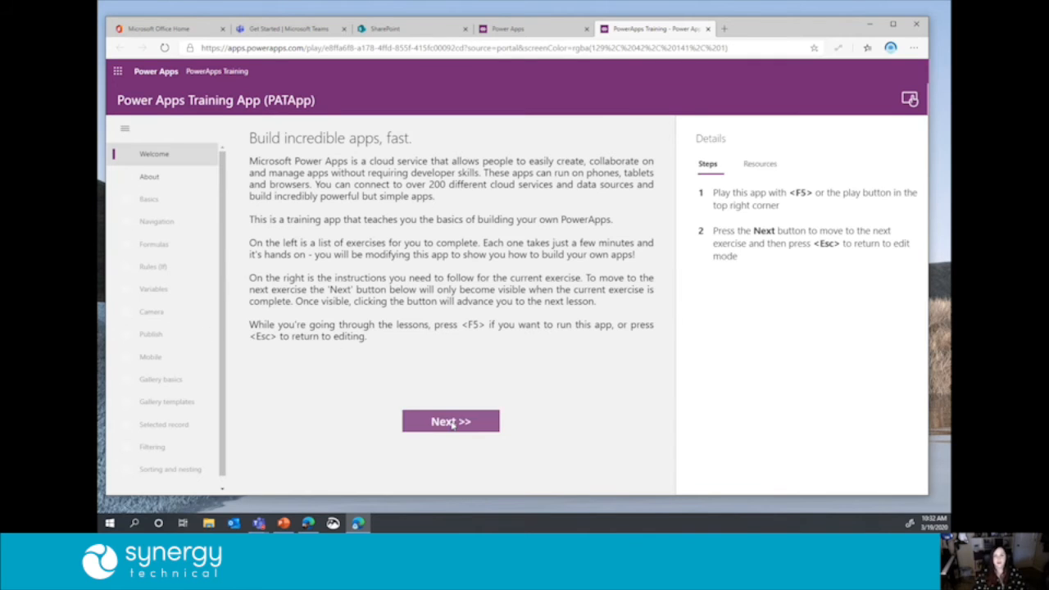
{"action": "left_click", "coordinate": [407, 342]}
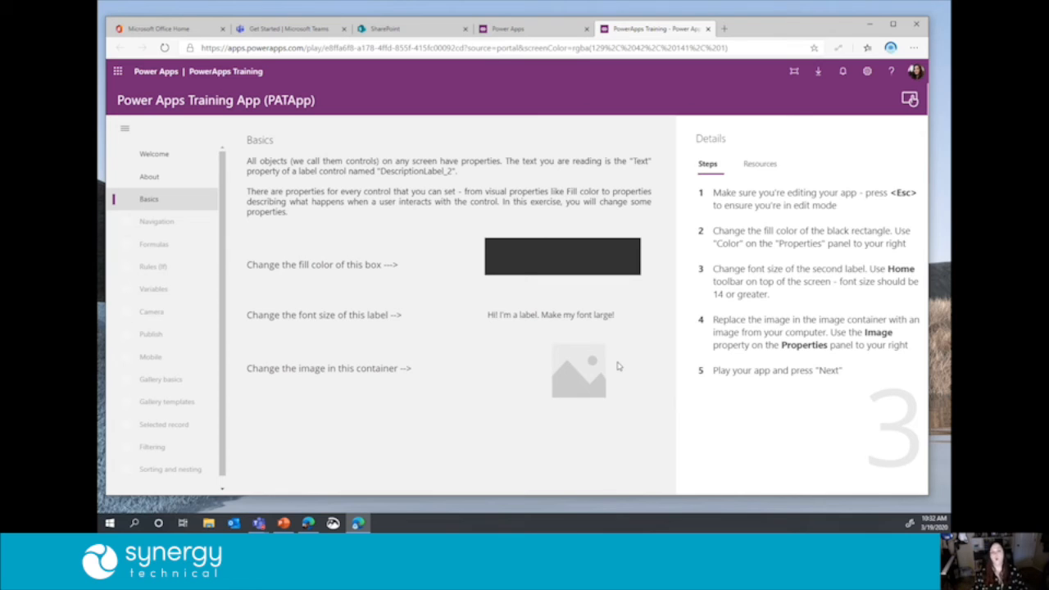
{"action": "scroll", "coordinate": [120, 329], "scroll_direction": "down", "scroll_amount": 1}
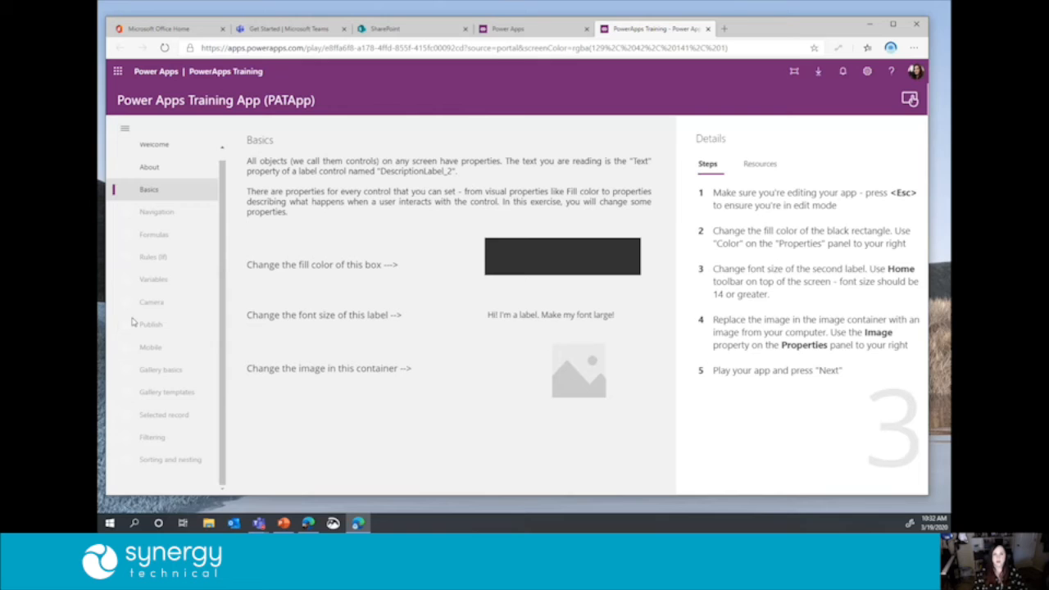
{"action": "left_click", "coordinate": [709, 29]}
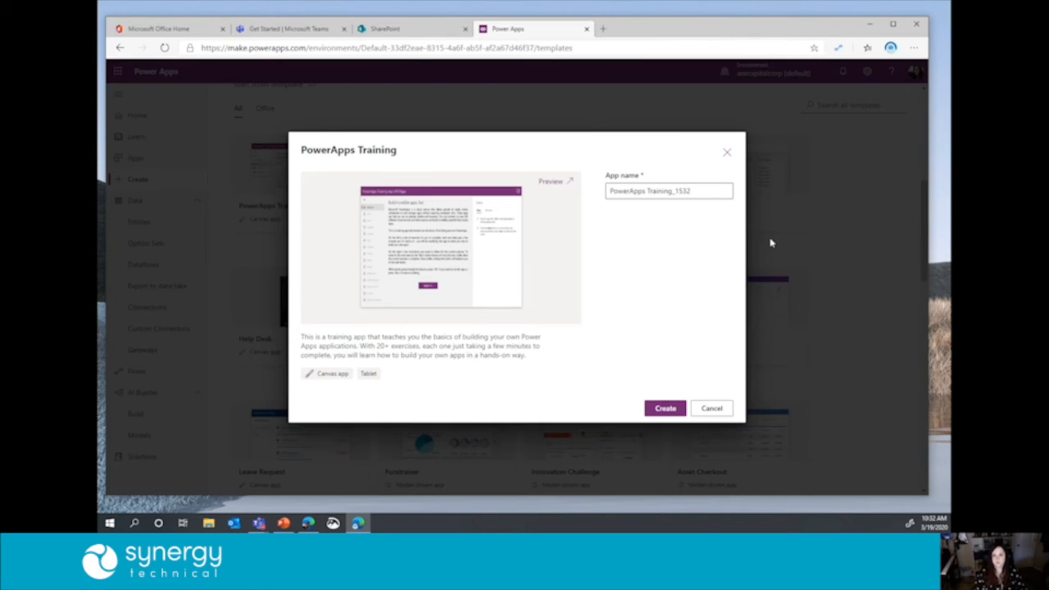
{"action": "left_click", "coordinate": [726, 152]}
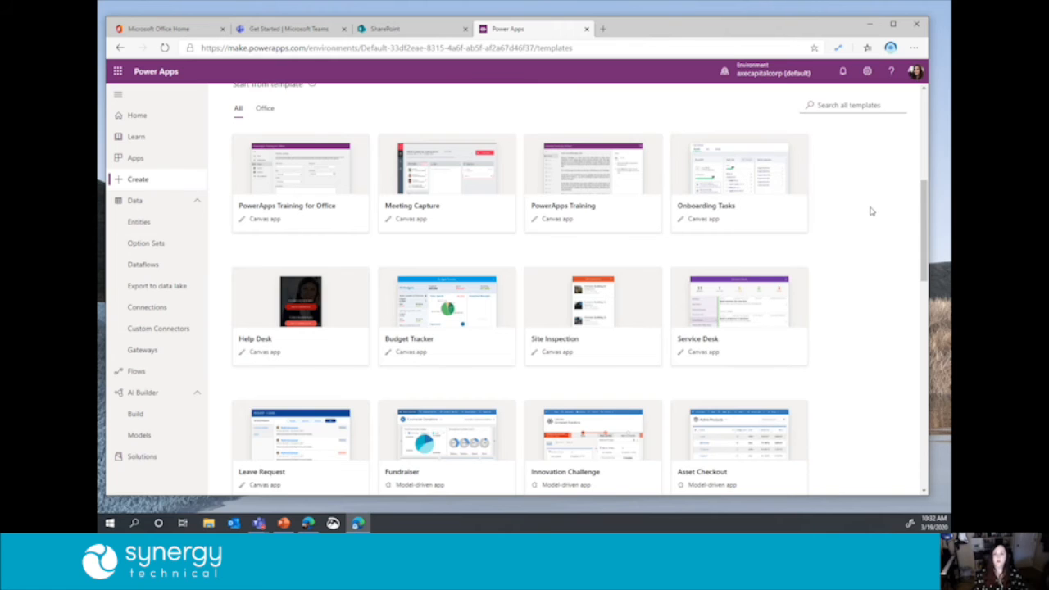
Step: Create a canvas app from the Shoutouts template, naming it Shoutouts and keeping the Tablet format
{"action": "left_click_drag", "start_coordinate": [920, 235], "coordinate": [919, 387]}
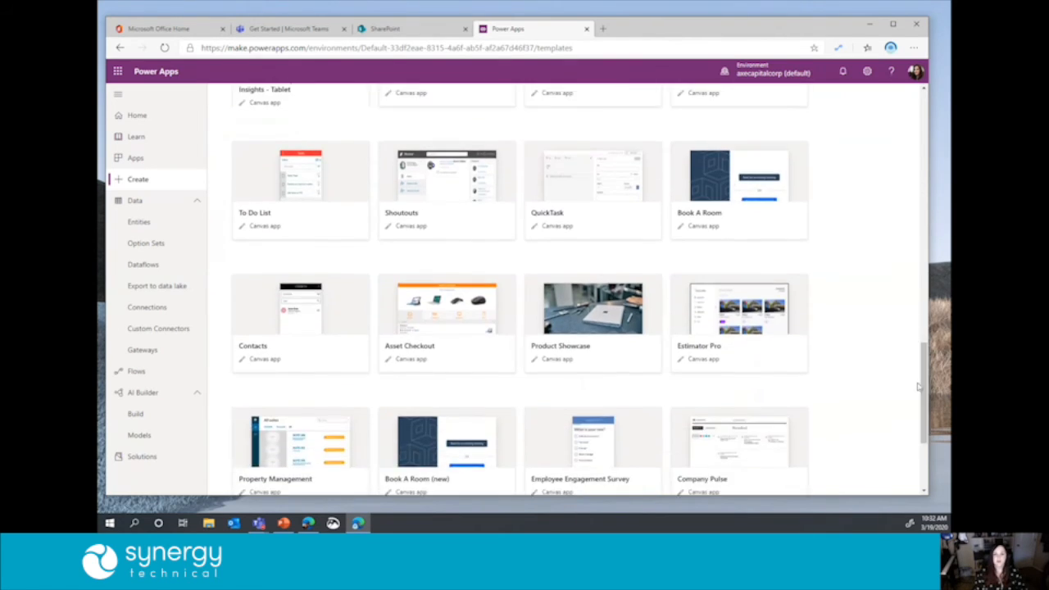
{"action": "left_click", "coordinate": [485, 216]}
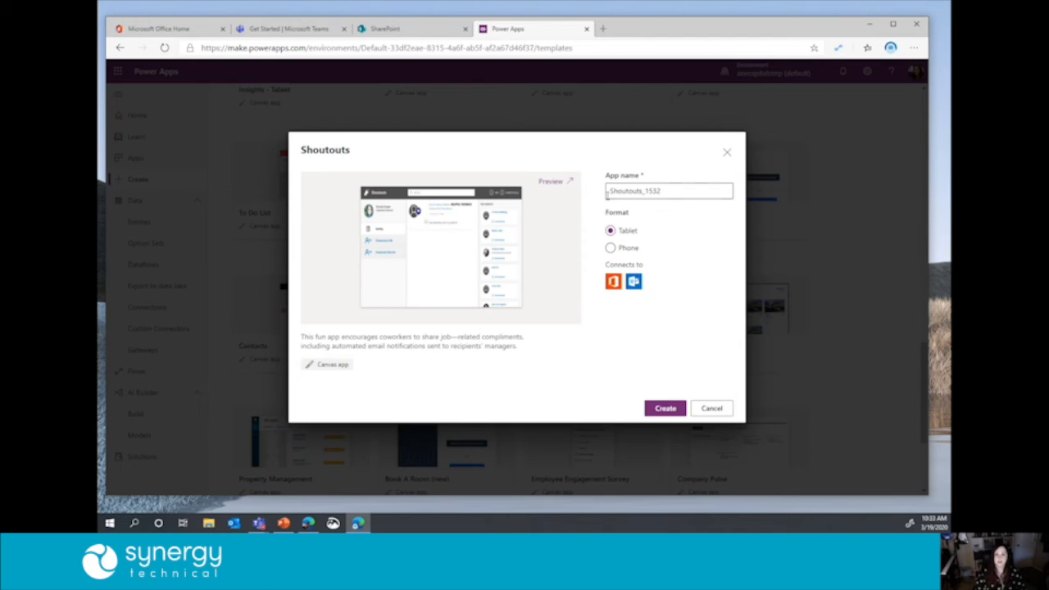
{"action": "left_click", "coordinate": [678, 193]}
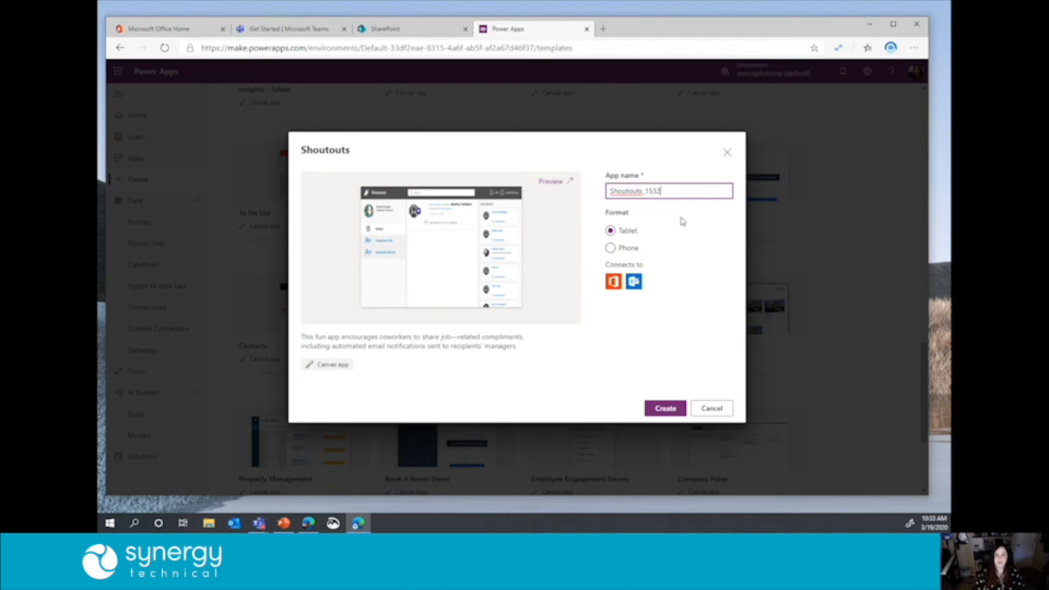
{"action": "left_click_drag", "start_coordinate": [679, 196], "coordinate": [645, 192]}
{"action": "key", "text": "BackSpace"}
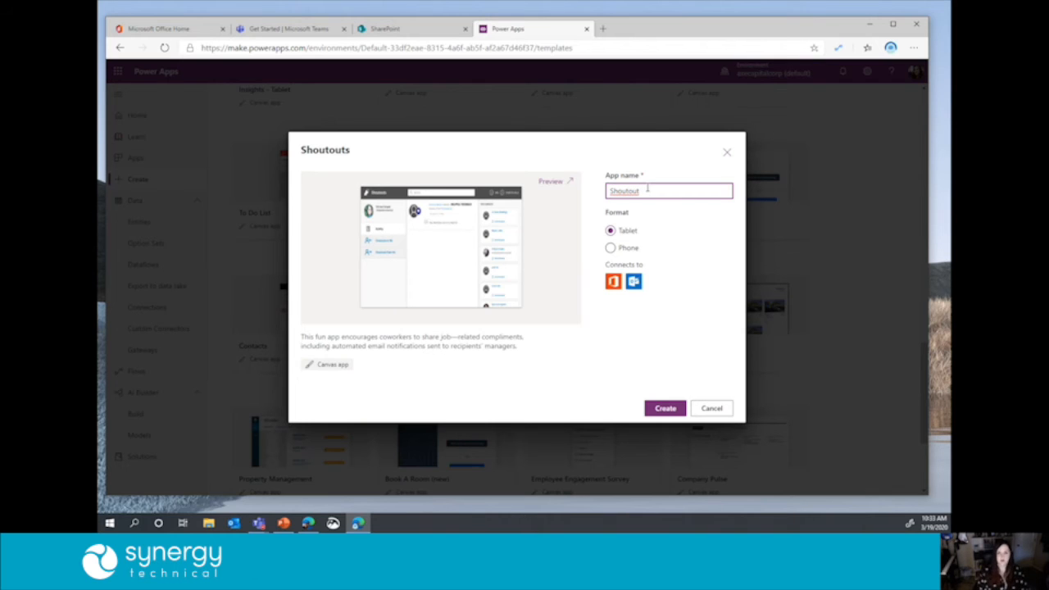
{"action": "type", "text": "s"}
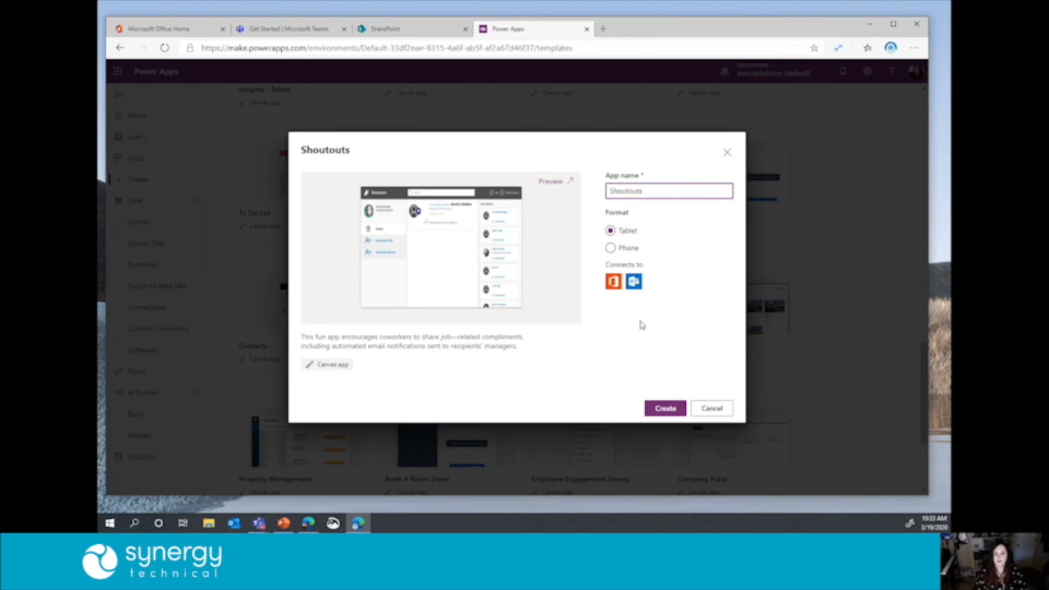
{"action": "left_click", "coordinate": [665, 408]}
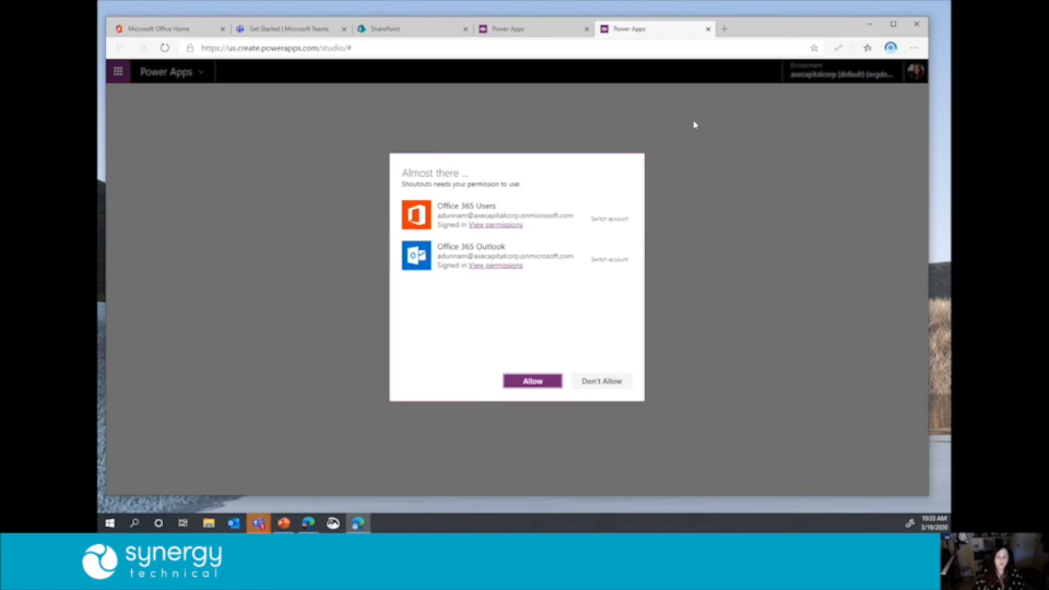
Step: Allow the app to use Office 365 Users and Office 365 Outlook, and dismiss the studio's welcome and preview-feature notices
{"action": "left_click", "coordinate": [532, 384]}
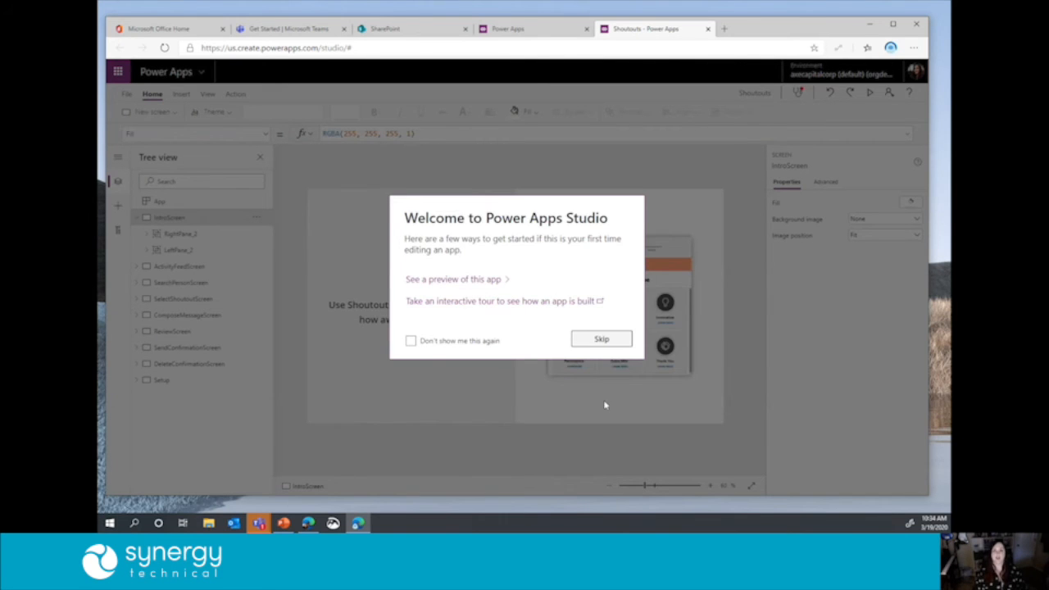
{"action": "left_click", "coordinate": [621, 341]}
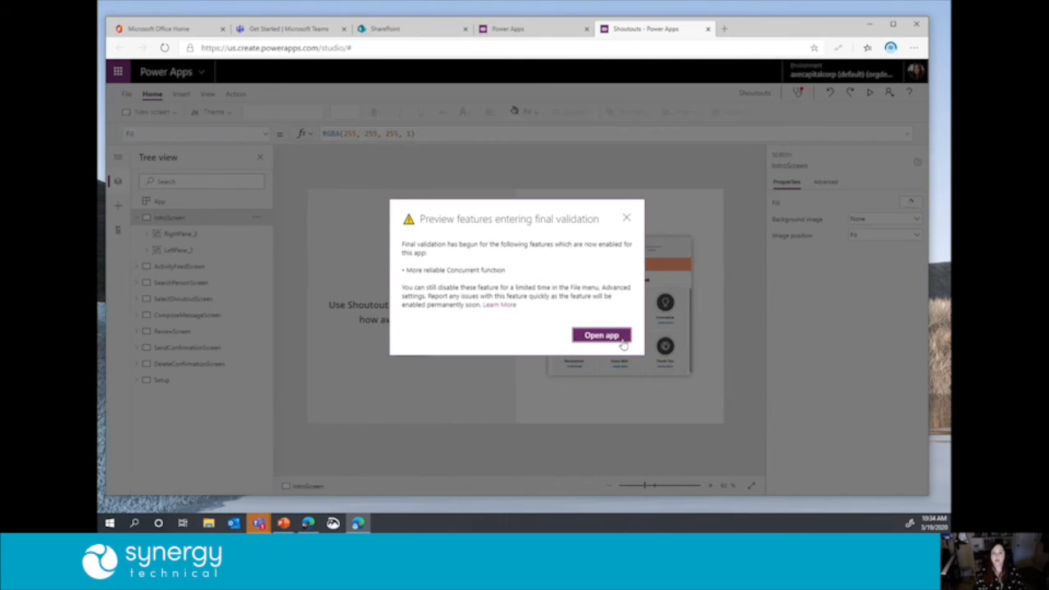
{"action": "left_click", "coordinate": [626, 218]}
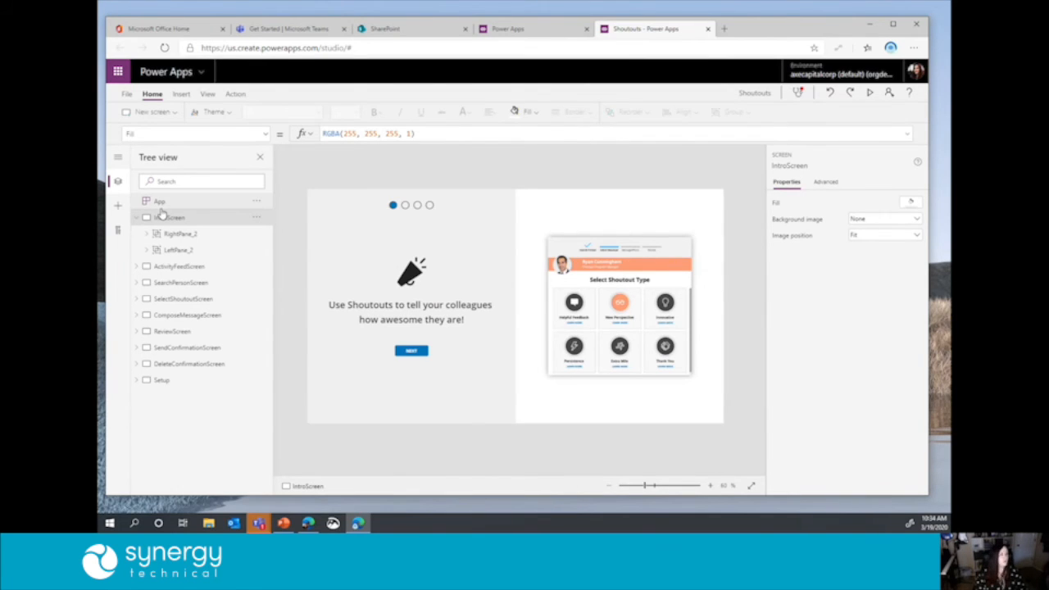
Step: Collapse IntroScreen in the screen tree, look at ActivityFeedScreen, and return to IntroScreen
{"action": "left_click", "coordinate": [137, 217]}
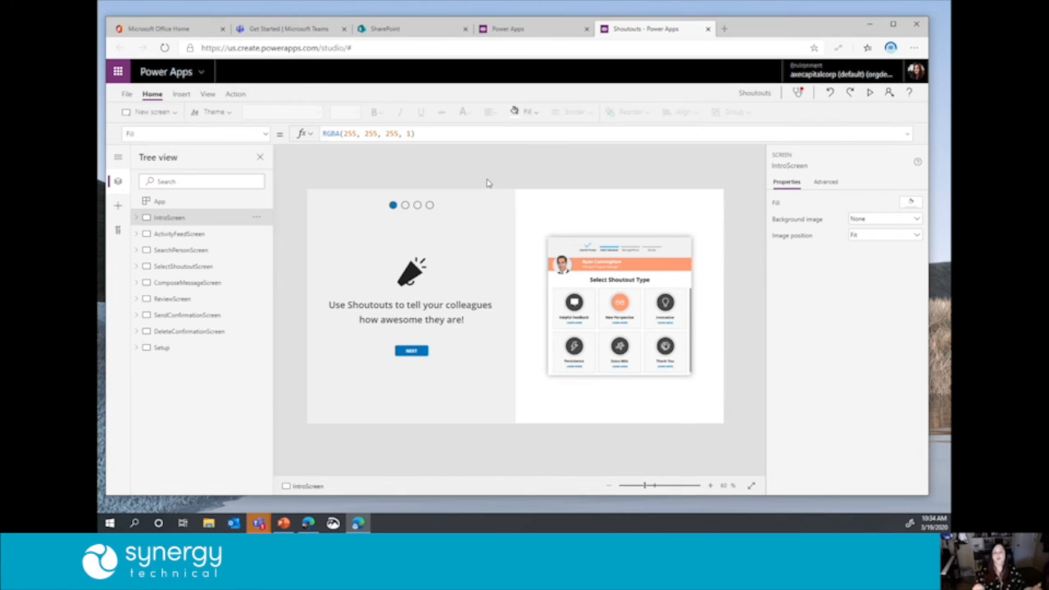
{"action": "left_click", "coordinate": [156, 234]}
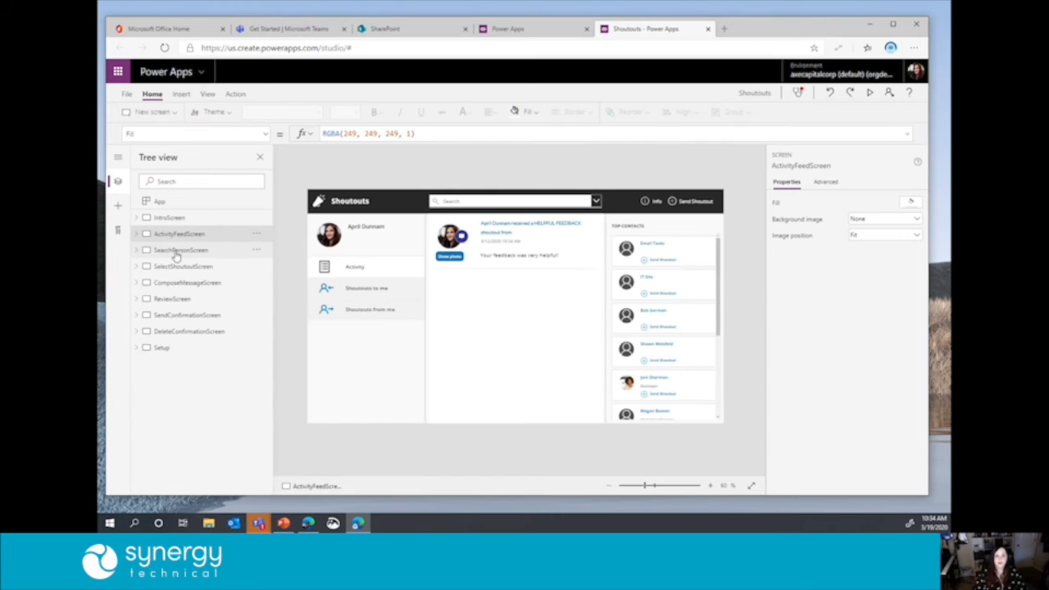
{"action": "left_click", "coordinate": [171, 218]}
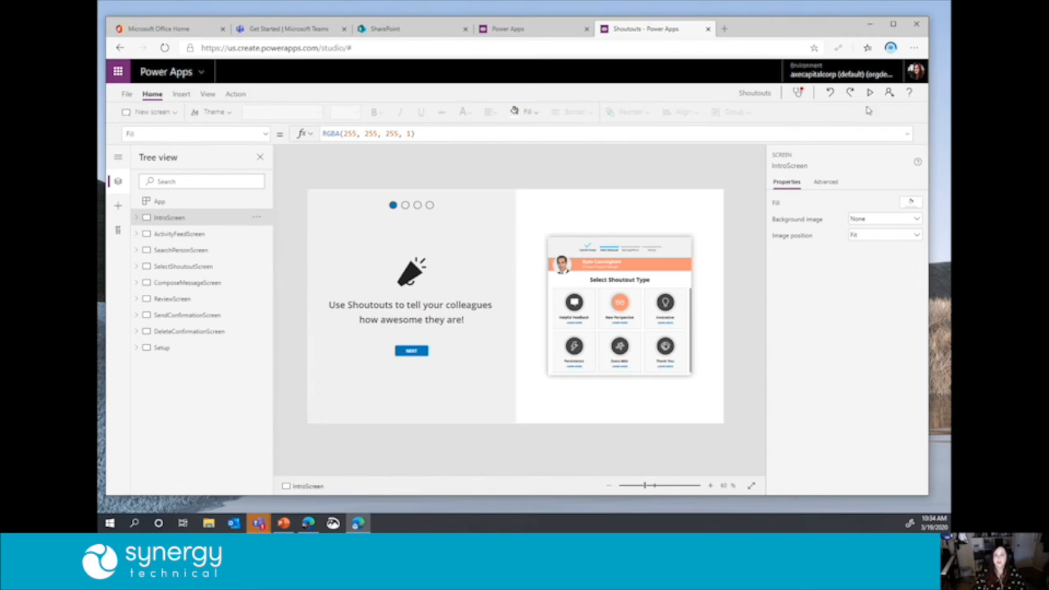
Step: Run the Shoutouts app in preview mode and advance through its four introduction pages to the activity feed
{"action": "left_click", "coordinate": [871, 94]}
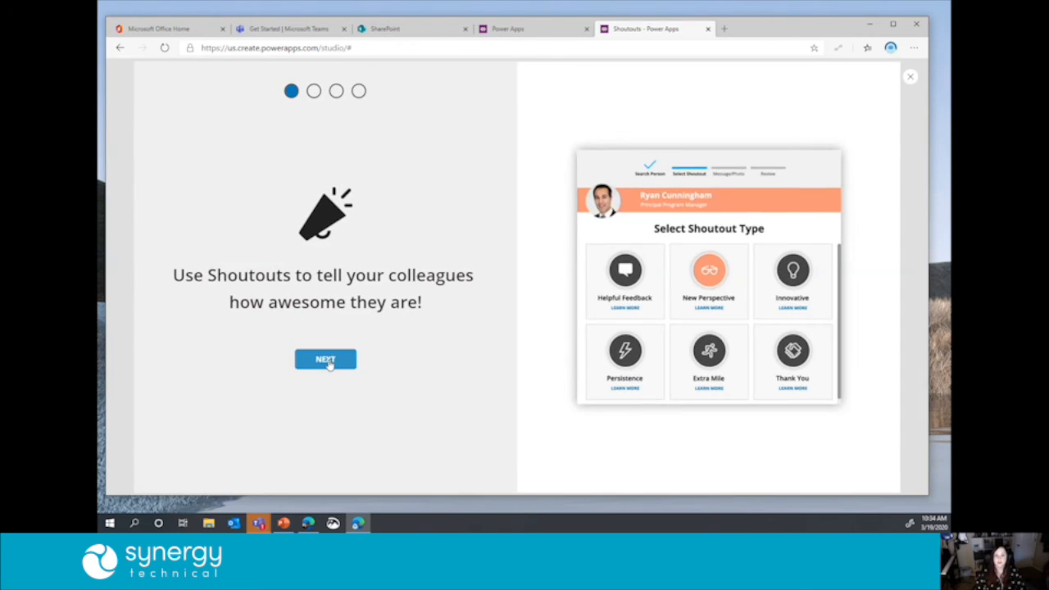
{"action": "left_click", "coordinate": [327, 361]}
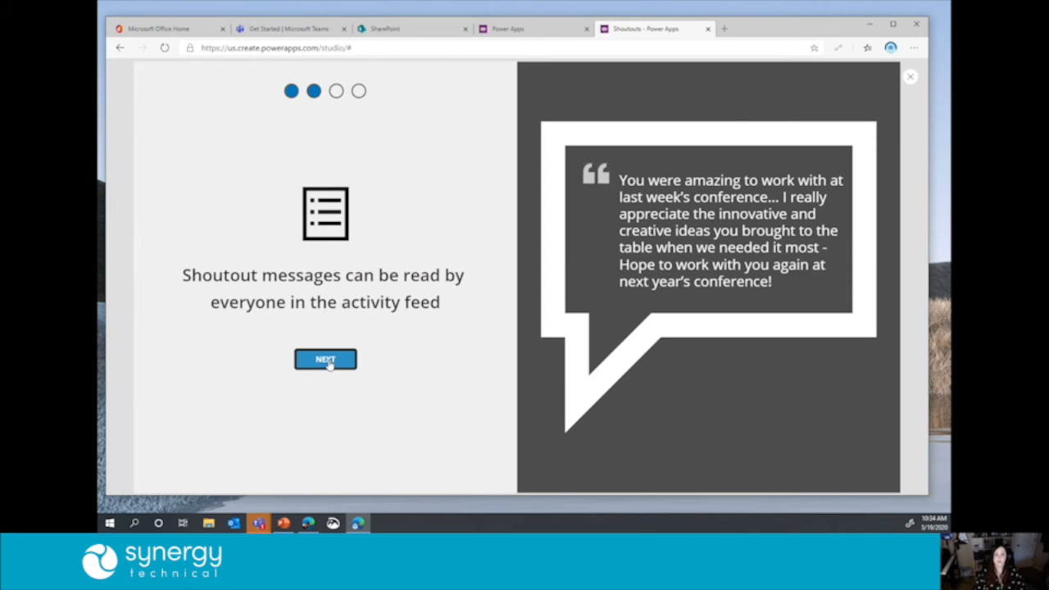
{"action": "left_click", "coordinate": [327, 361]}
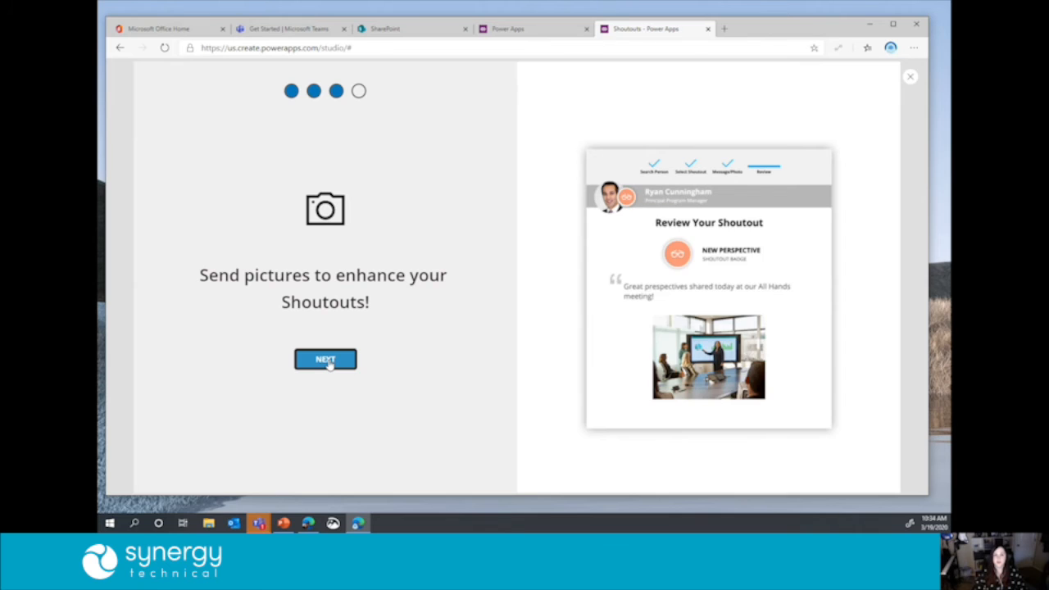
{"action": "left_click", "coordinate": [328, 363]}
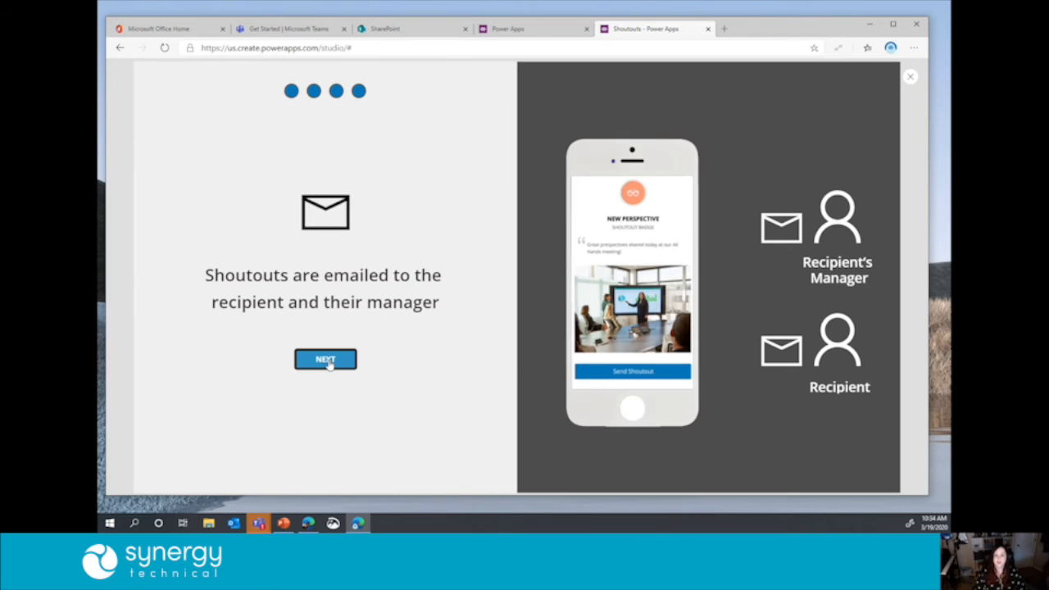
{"action": "left_click", "coordinate": [329, 364]}
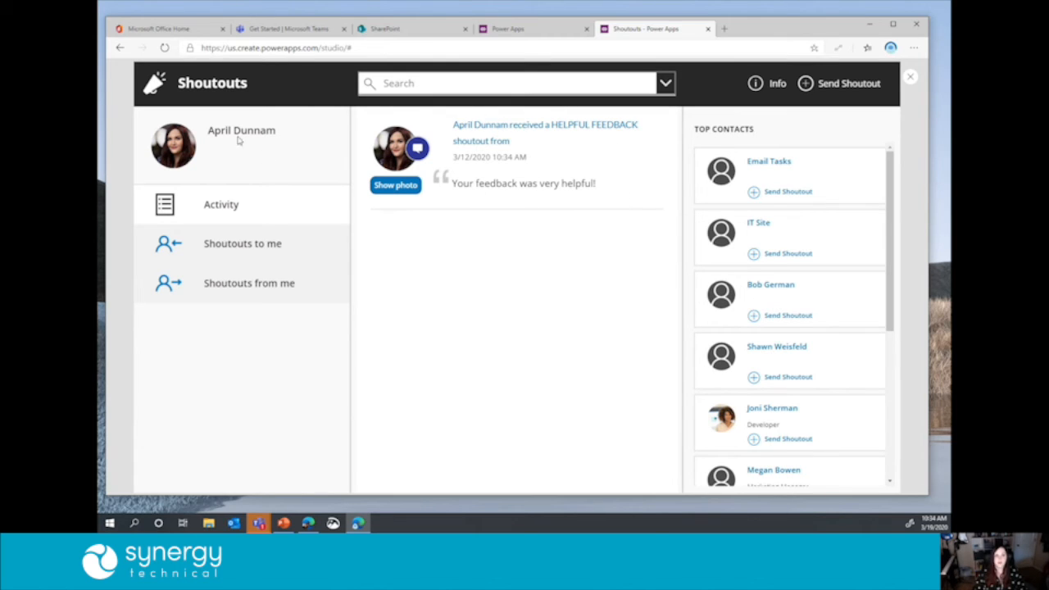
Step: Review the shoutouts to me and shoutouts from me views, along with the top contacts list
{"action": "left_click", "coordinate": [204, 255]}
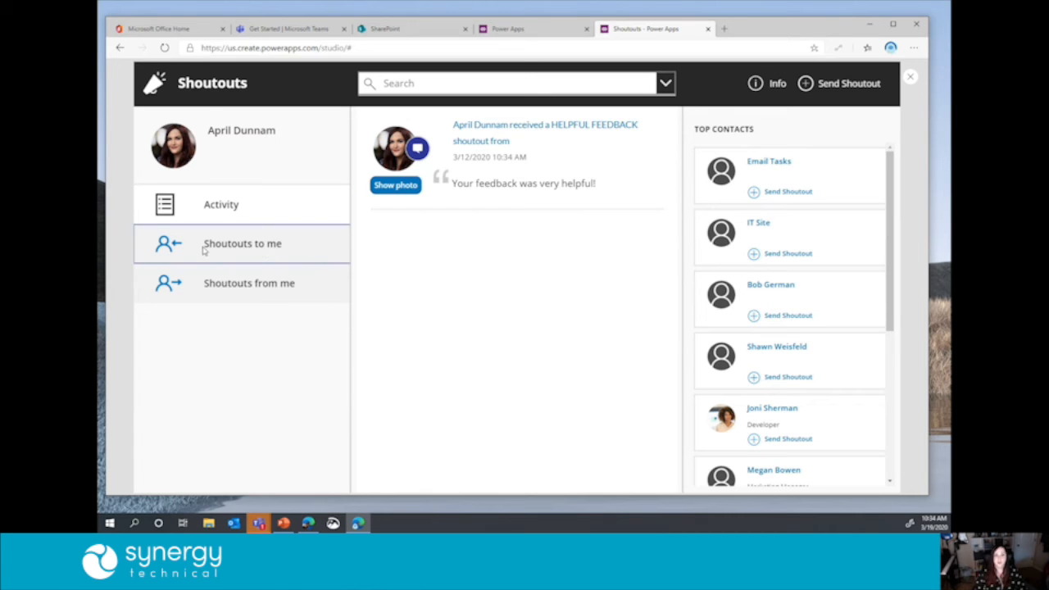
{"action": "left_click", "coordinate": [221, 286]}
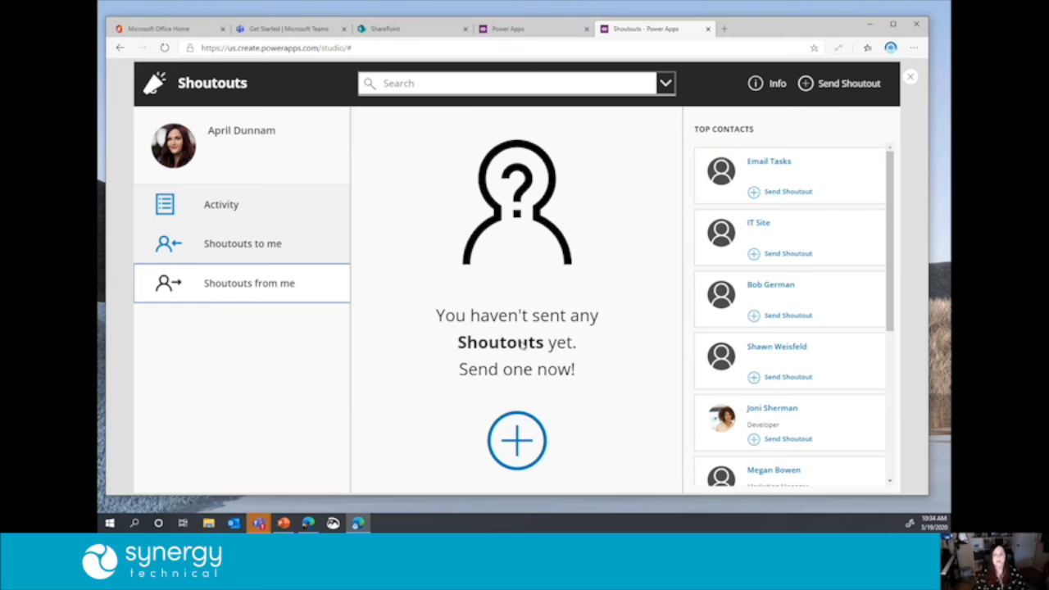
{"action": "left_click_drag", "start_coordinate": [890, 180], "coordinate": [881, 111]}
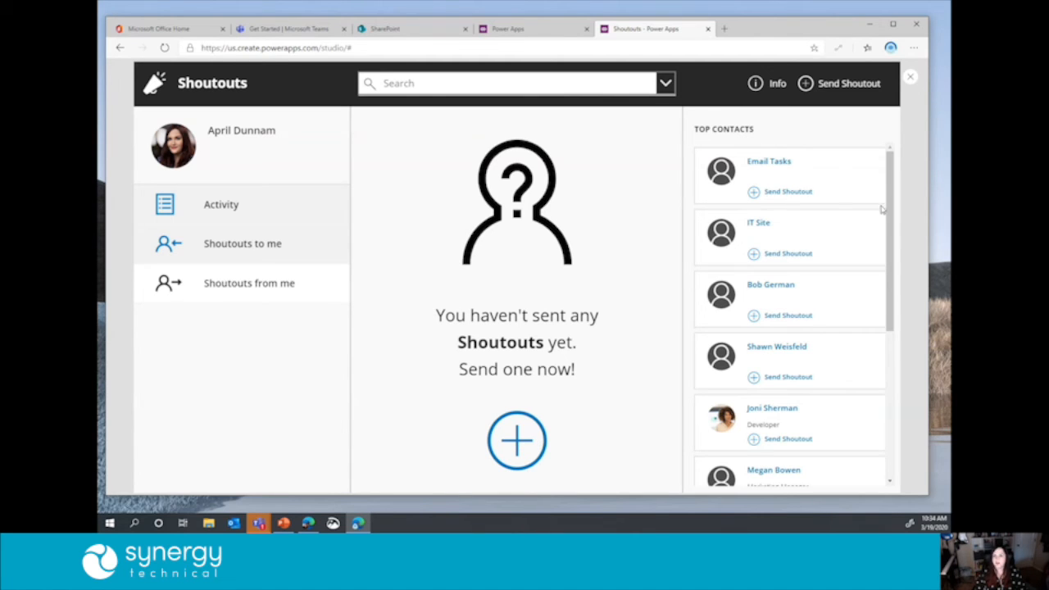
Step: Start a shoutout to the top contact with the Developer job title, choose the Thank You type, and continue to the message
{"action": "scroll", "coordinate": [780, 231], "scroll_direction": "down", "scroll_amount": 3}
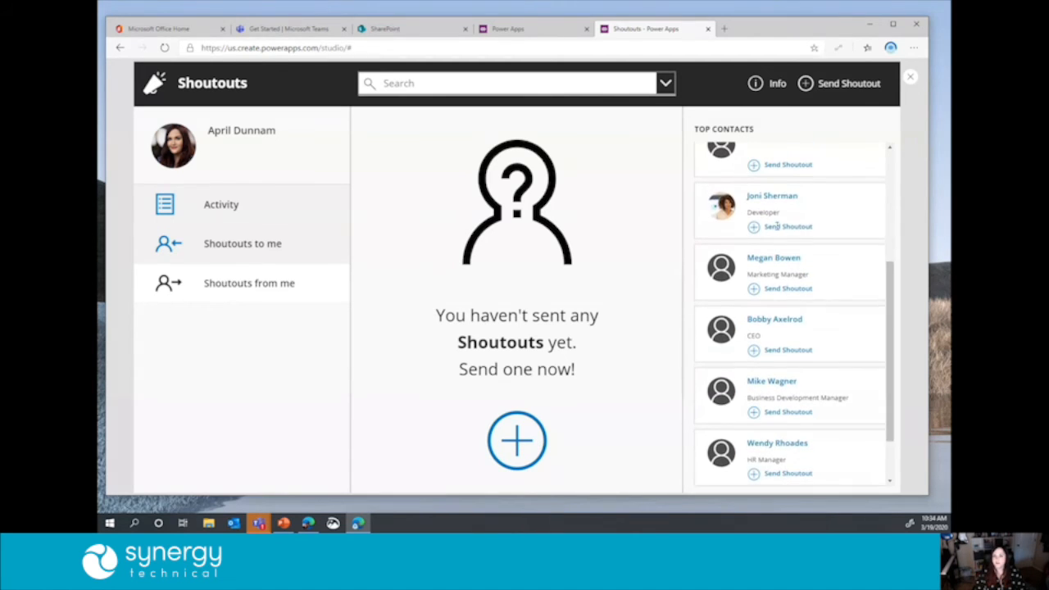
{"action": "left_click", "coordinate": [754, 227]}
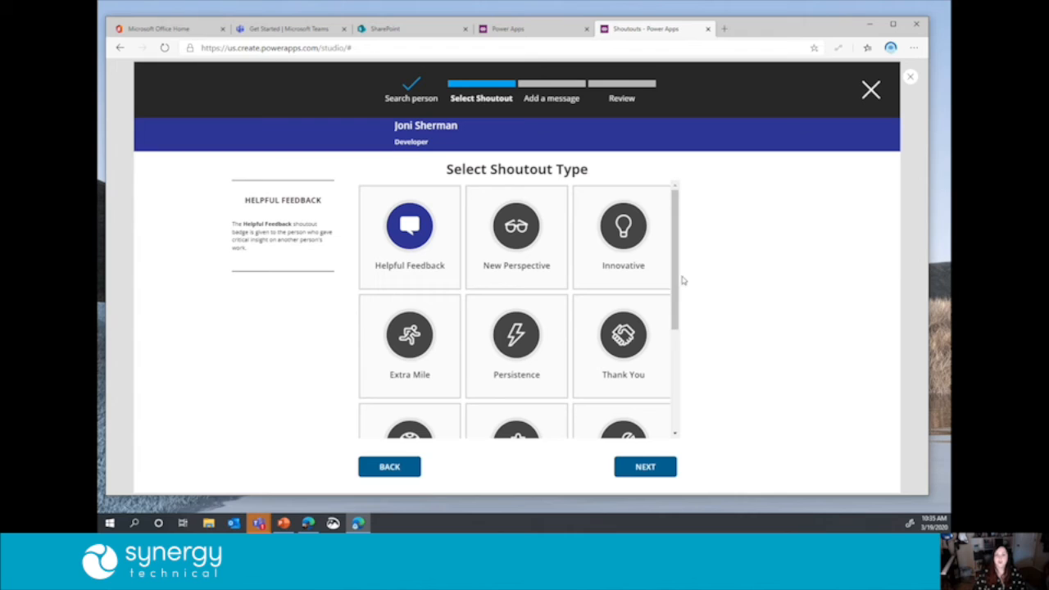
{"action": "left_click", "coordinate": [617, 343]}
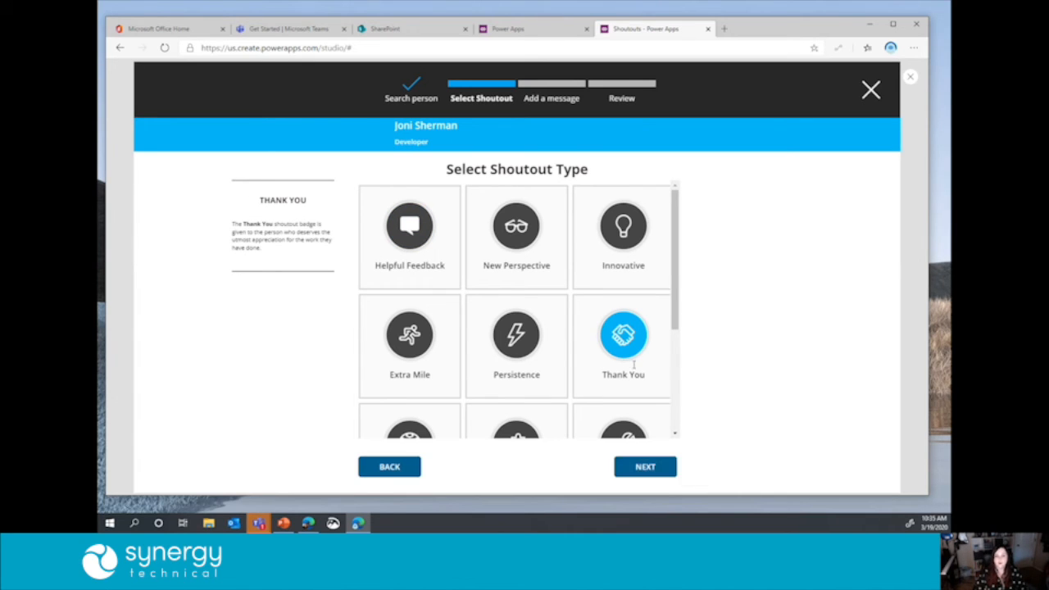
{"action": "left_click", "coordinate": [651, 478]}
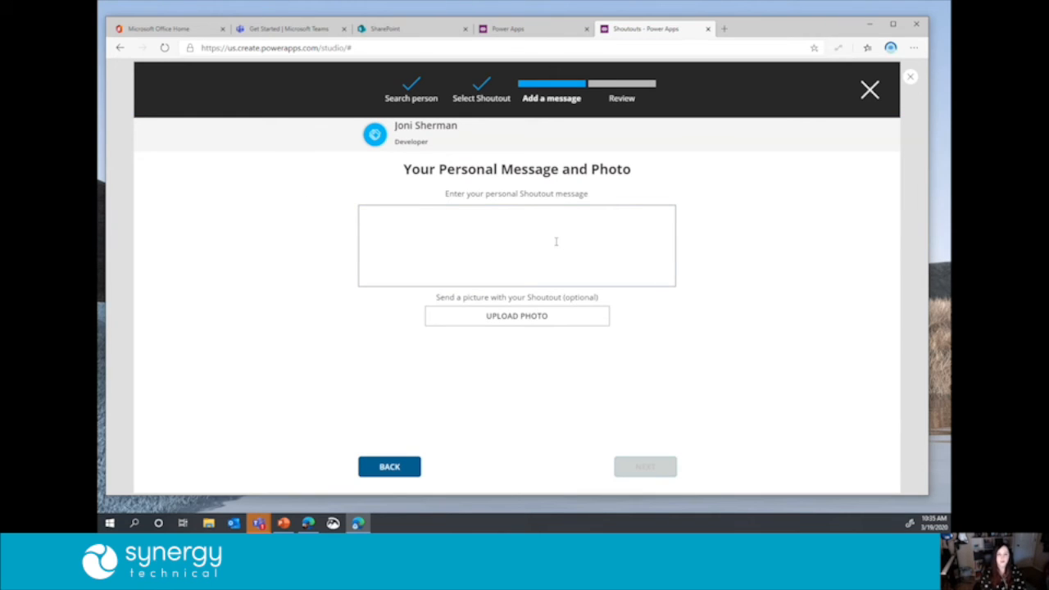
Step: Enter the shoutout message "THanks so much for you help on the project!" without a photo, and send it after the review
{"action": "type", "text": "THanks so much for you help on the"}
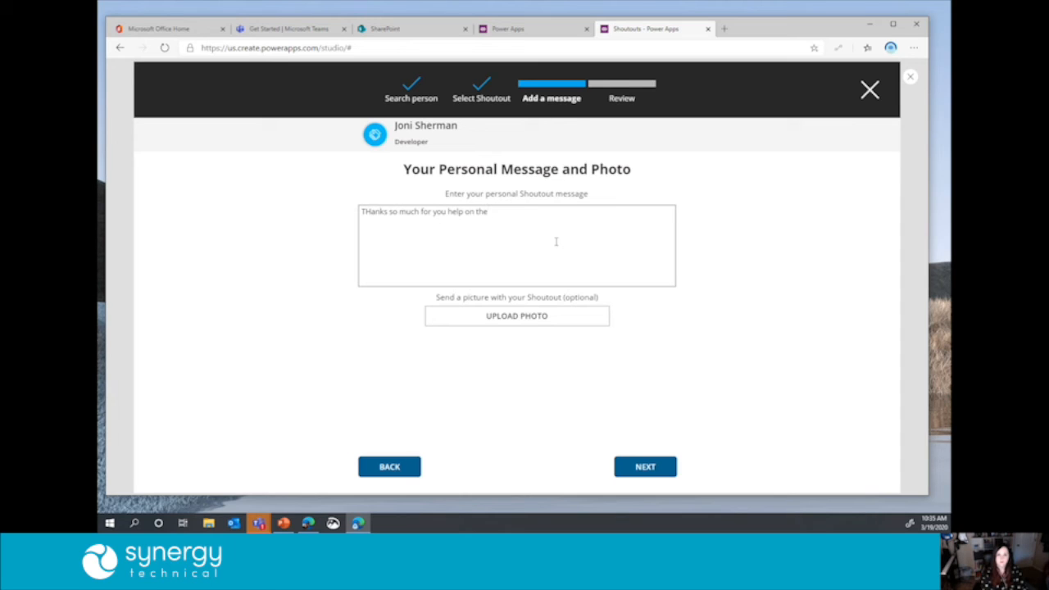
{"action": "type", "text": " project!"}
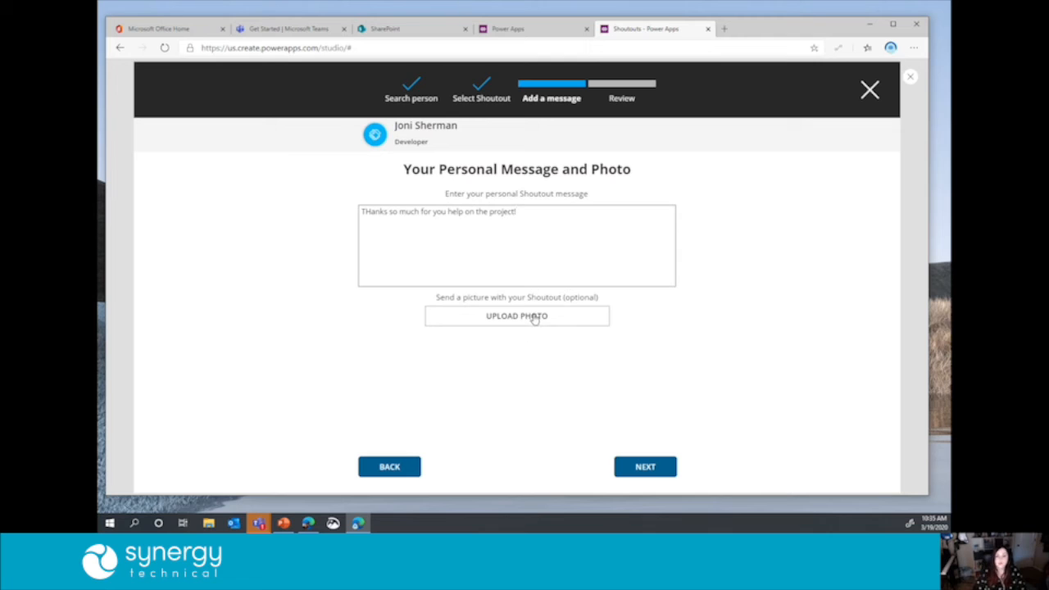
{"action": "left_click", "coordinate": [655, 473]}
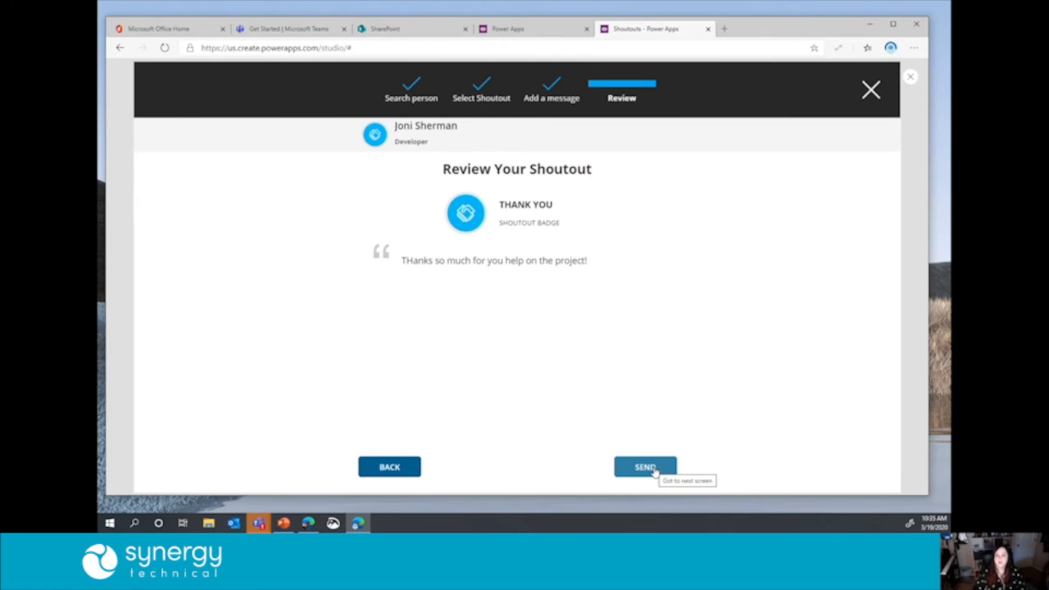
{"action": "left_click", "coordinate": [648, 469]}
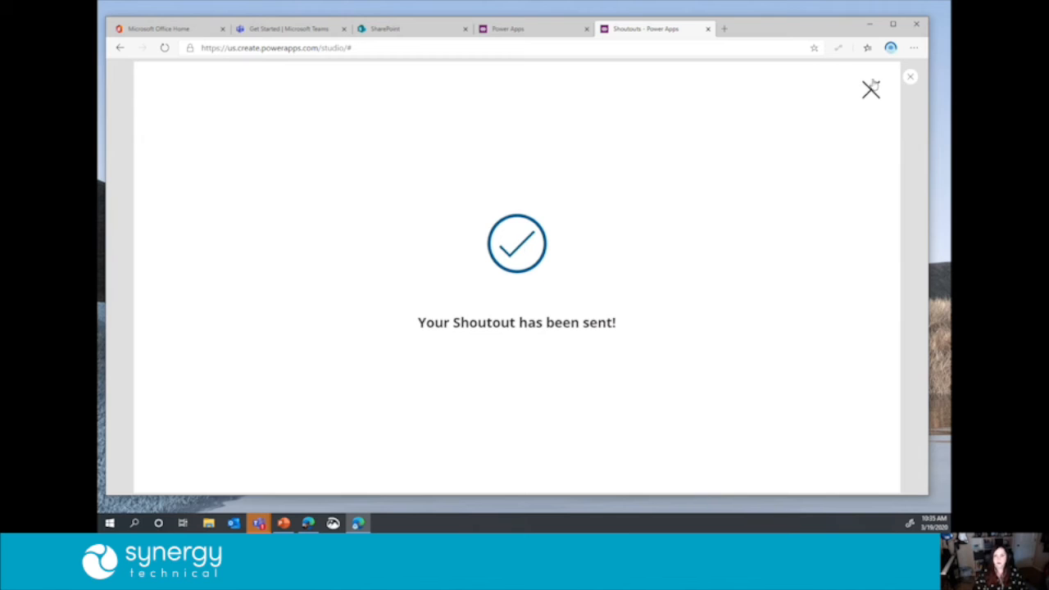
Step: Close the sent confirmation and exit the preview of the Shoutouts app back to the editor
{"action": "left_click", "coordinate": [876, 94]}
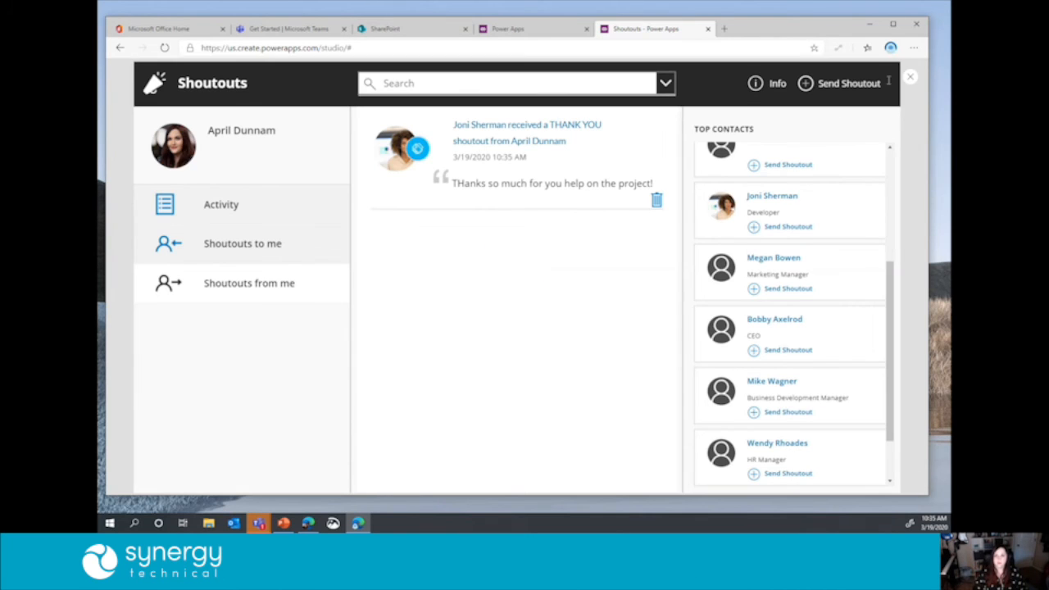
{"action": "left_click", "coordinate": [912, 79]}
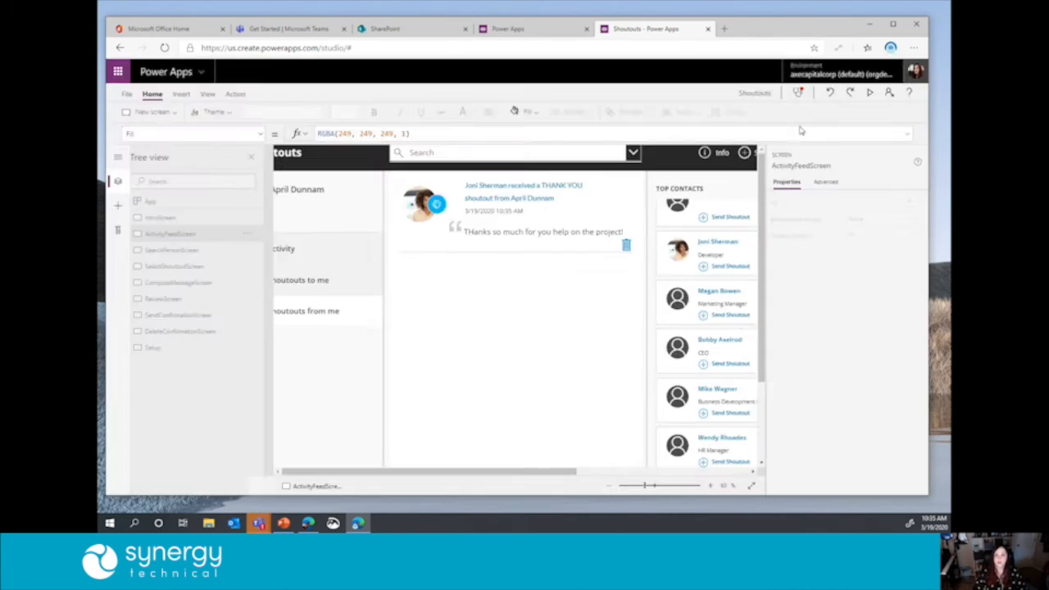
{"action": "left_click", "coordinate": [612, 314]}
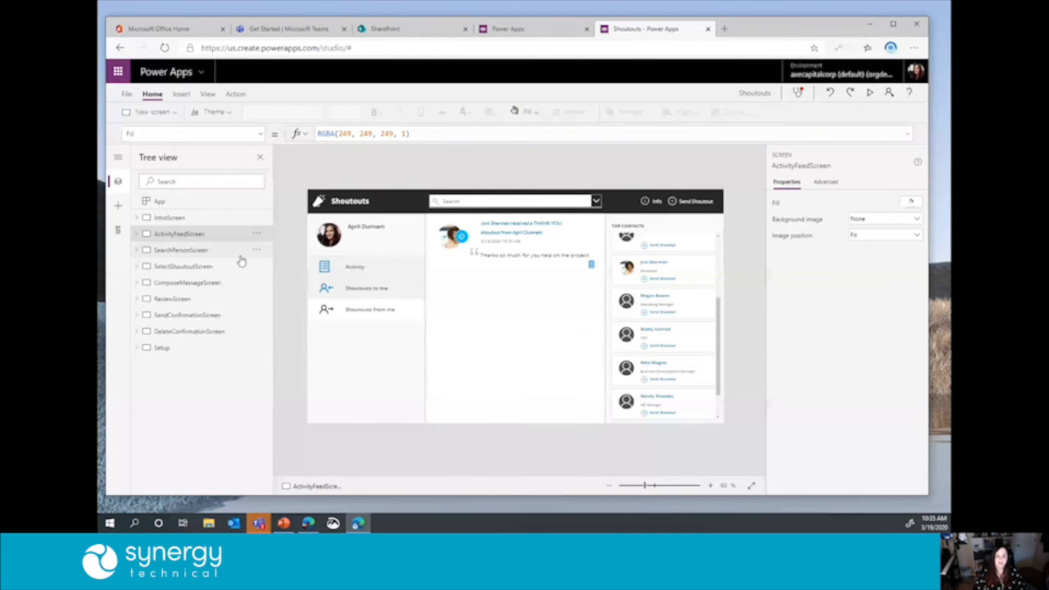
Step: Save the Shoutouts app under its existing name
{"action": "left_click", "coordinate": [126, 95]}
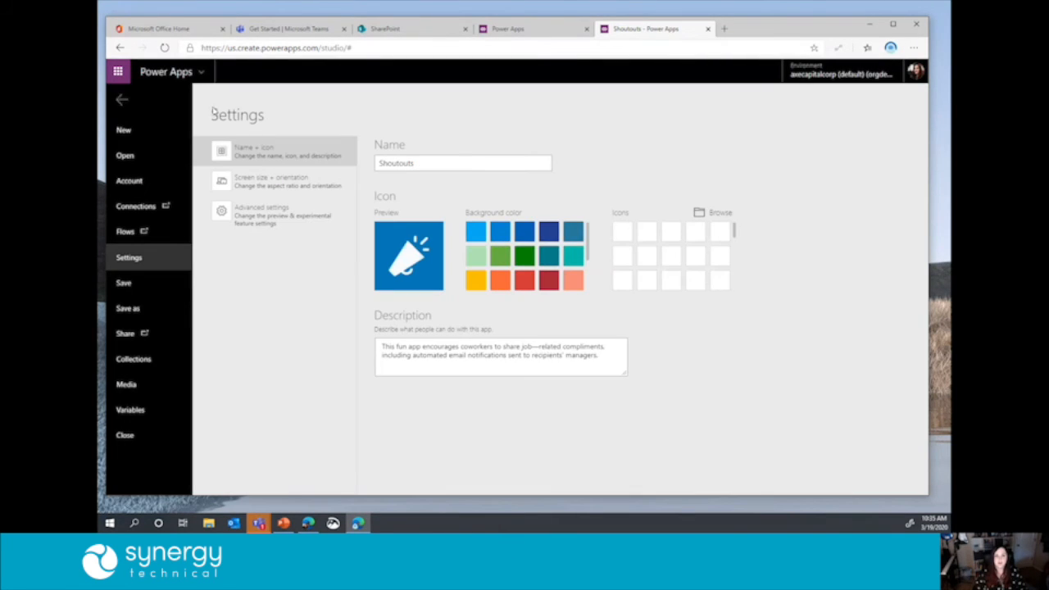
{"action": "left_click", "coordinate": [141, 292]}
{"action": "left_click", "coordinate": [891, 484]}
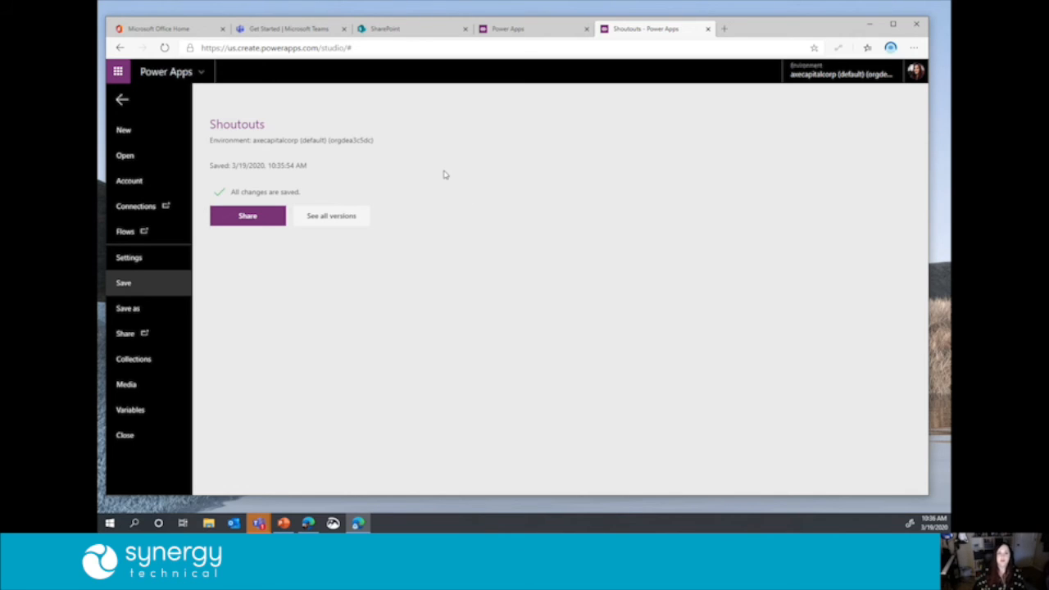
Step: Open the sharing settings of the Shoutouts app and add Everyone in axecapitalcorp as a new user
{"action": "left_click", "coordinate": [261, 221]}
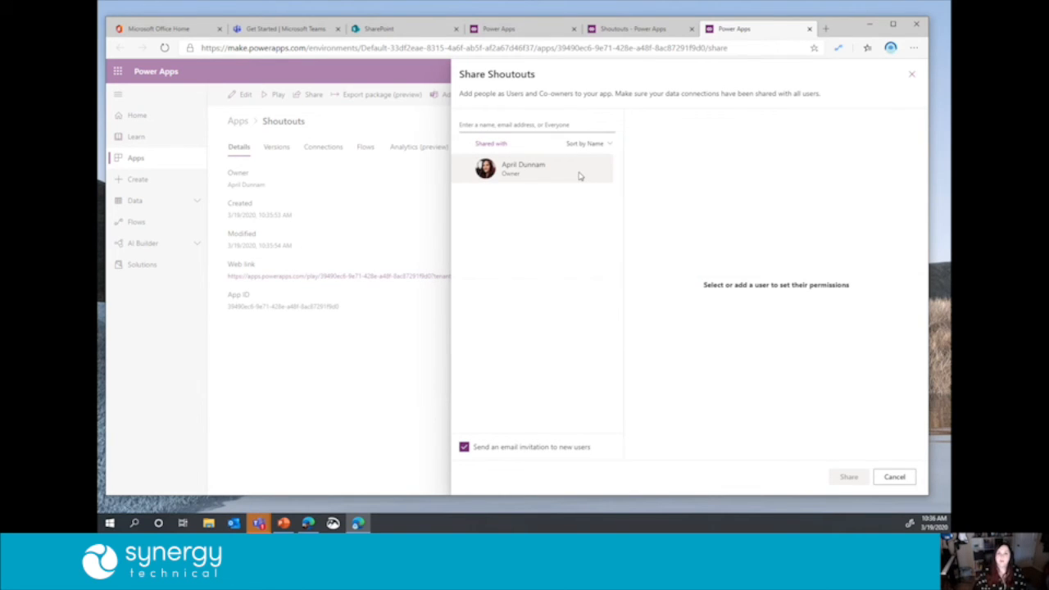
{"action": "left_click", "coordinate": [523, 123]}
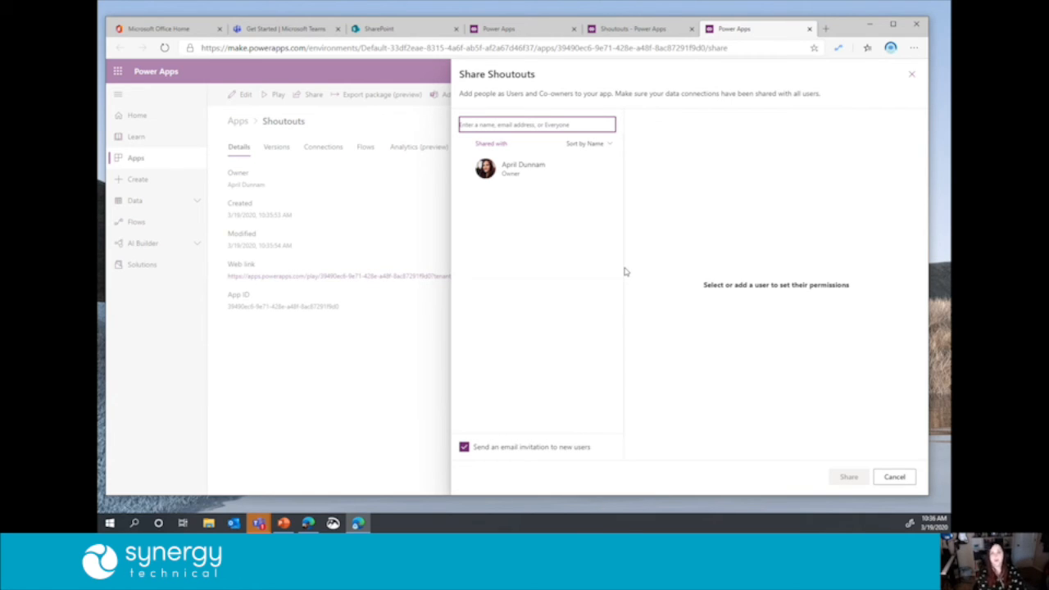
{"action": "type", "text": "everyone"}
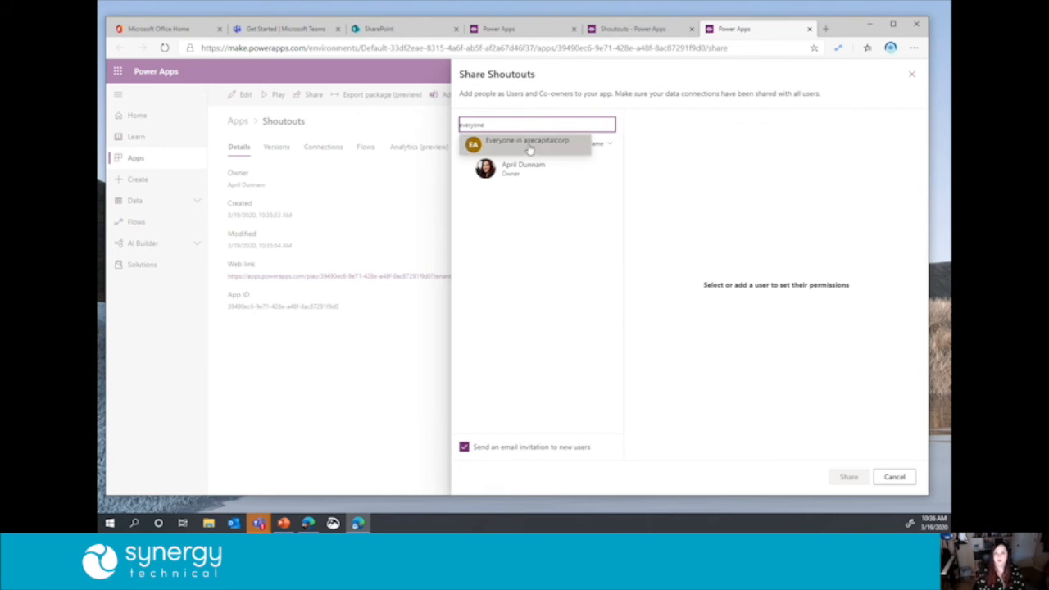
{"action": "left_click", "coordinate": [529, 147]}
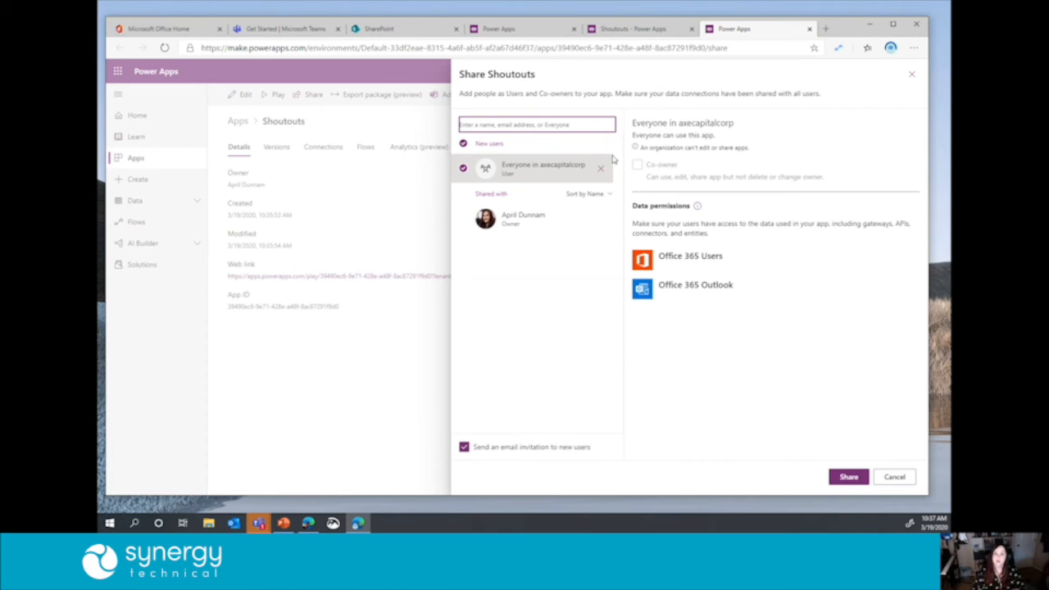
Step: Turn off the email invitation to new users, share the app with the organization after reviewing its data permissions, and close sharing
{"action": "left_click", "coordinate": [633, 30]}
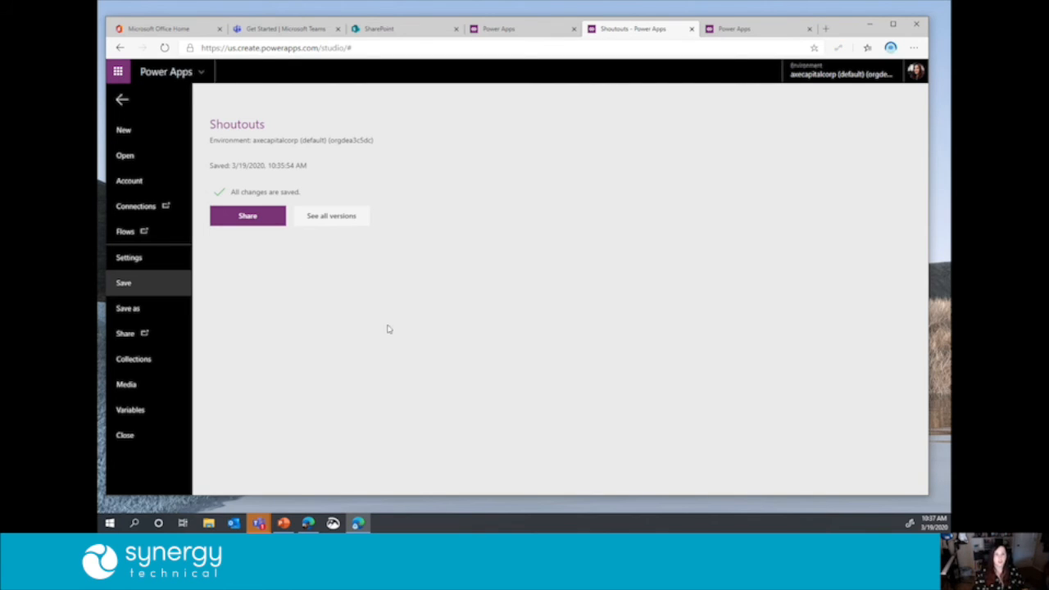
{"action": "left_click", "coordinate": [761, 33]}
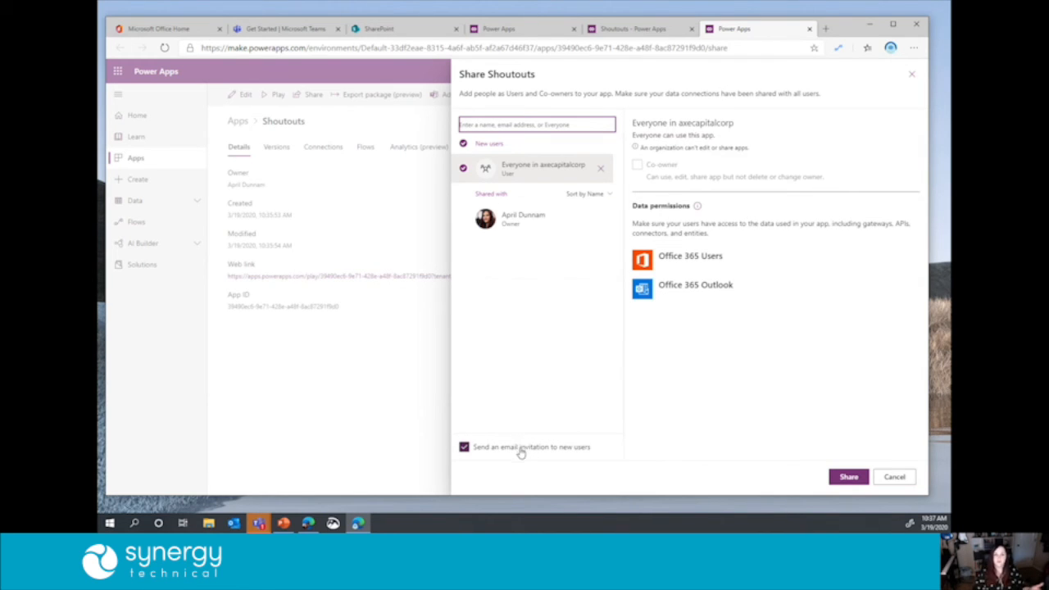
{"action": "left_click", "coordinate": [465, 449]}
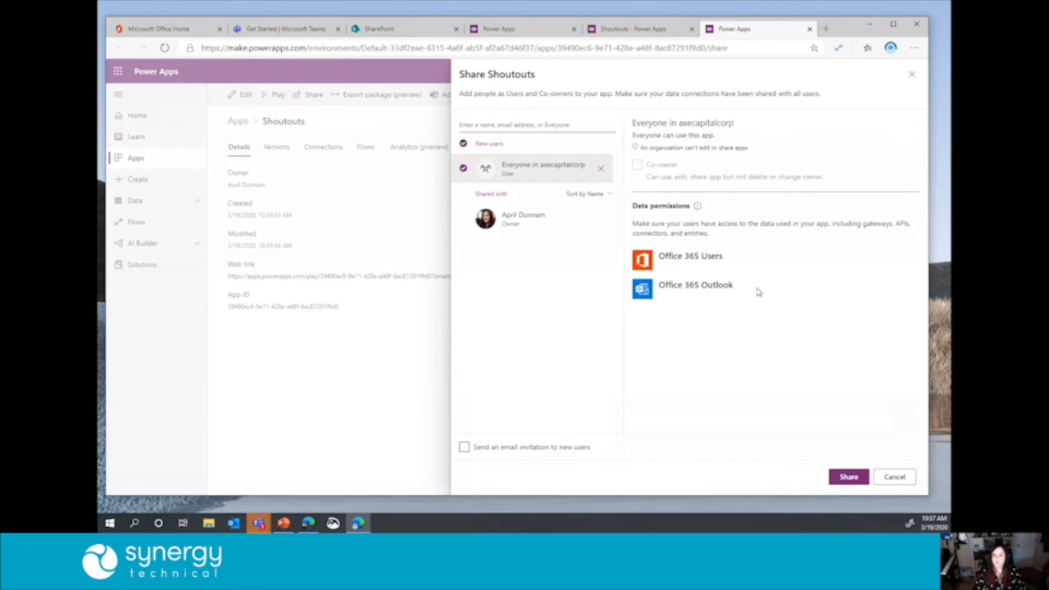
{"action": "left_click_drag", "start_coordinate": [636, 218], "coordinate": [720, 311]}
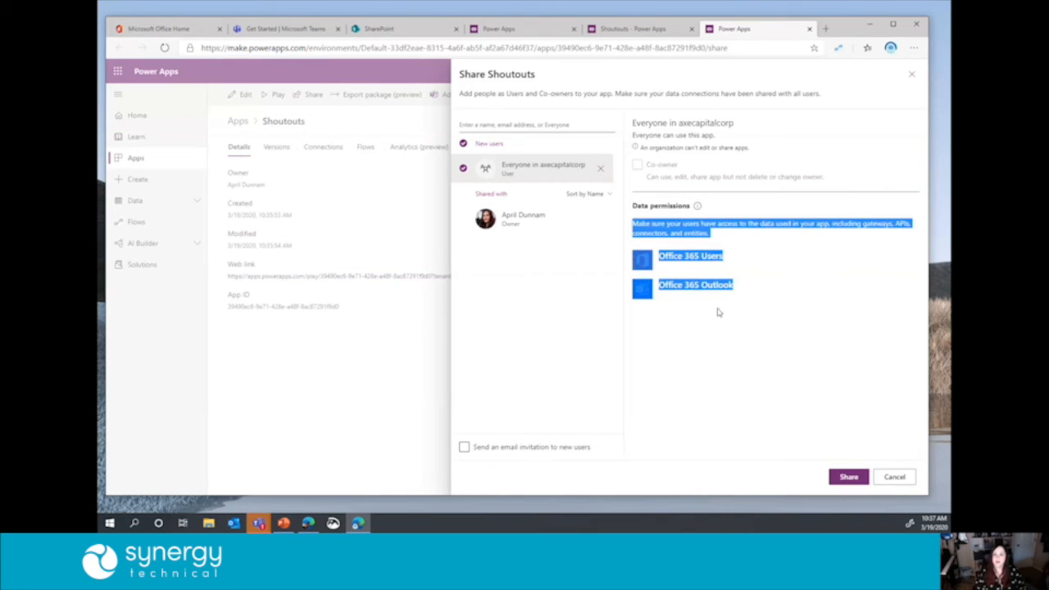
{"action": "left_click", "coordinate": [740, 313]}
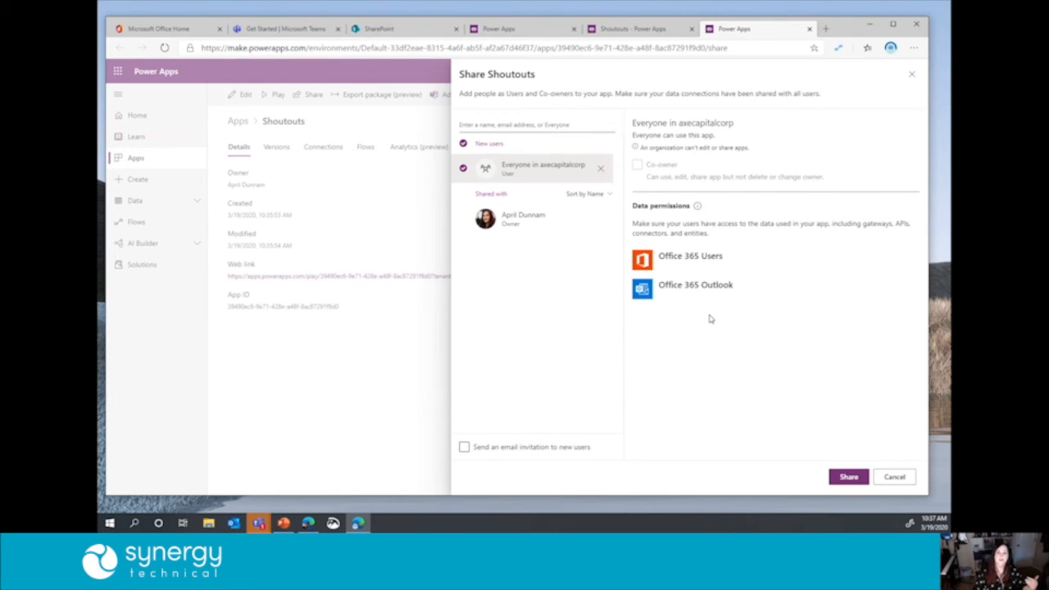
{"action": "left_click_drag", "start_coordinate": [729, 261], "coordinate": [667, 258]}
{"action": "left_click", "coordinate": [715, 269]}
{"action": "left_click", "coordinate": [849, 478]}
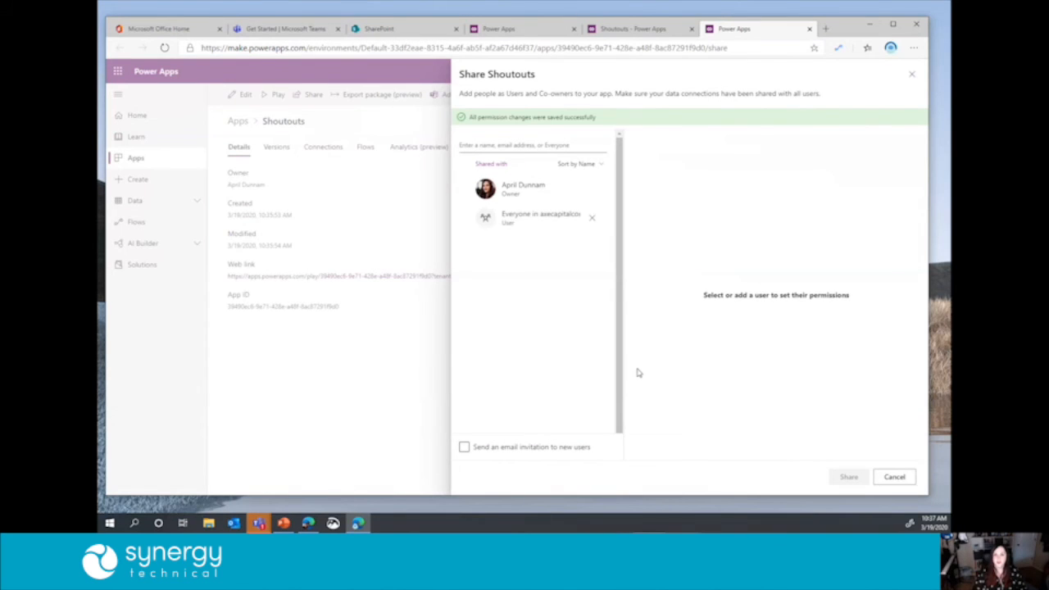
{"action": "left_click", "coordinate": [895, 478]}
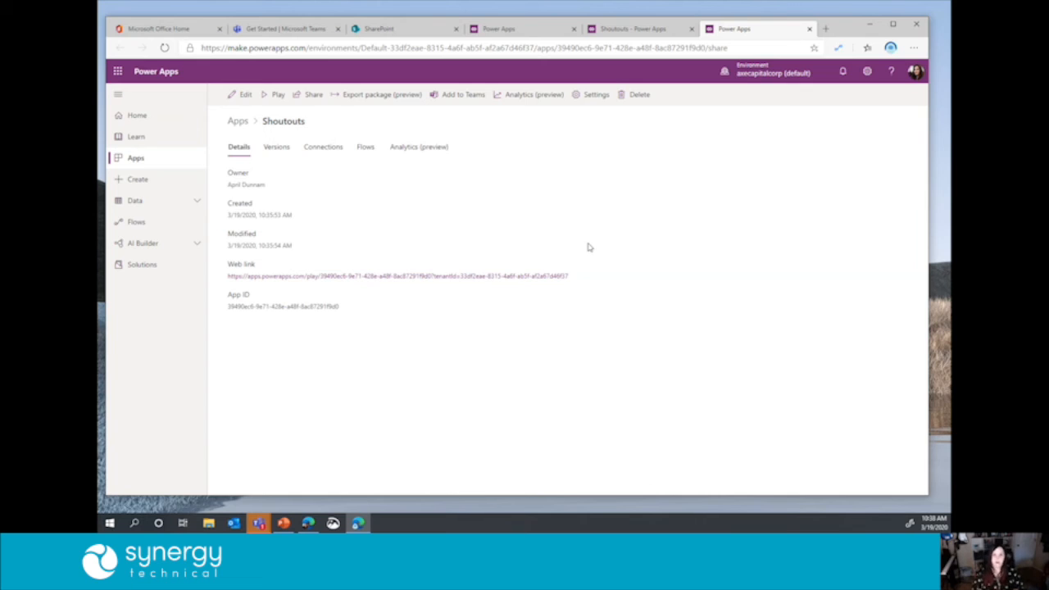
Step: Switch to Microsoft Teams and start adding a PowerApps tab to the General channel of the HR team
{"action": "left_click", "coordinate": [283, 29]}
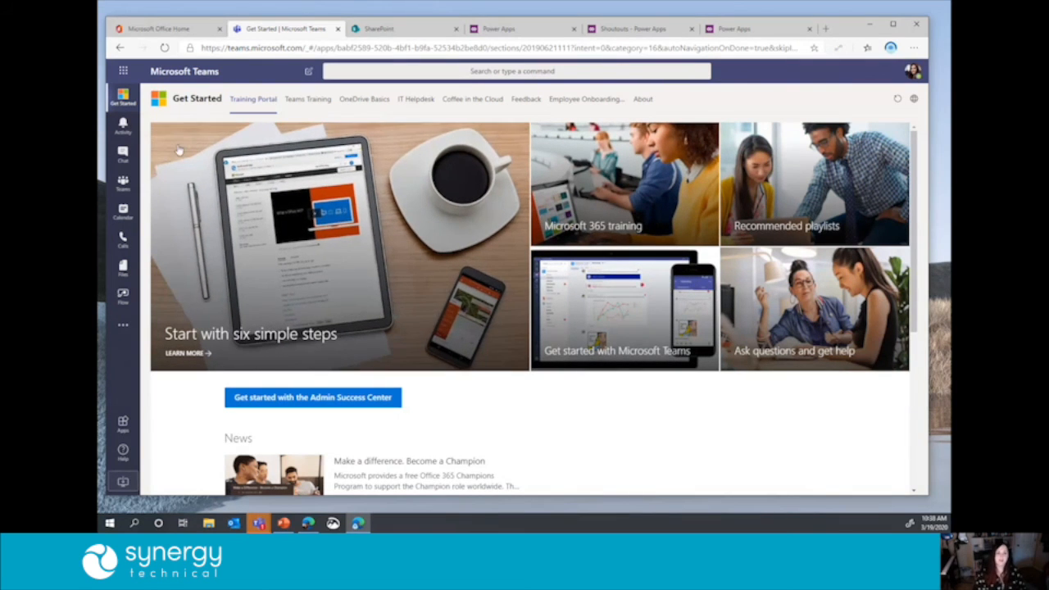
{"action": "left_click", "coordinate": [122, 198]}
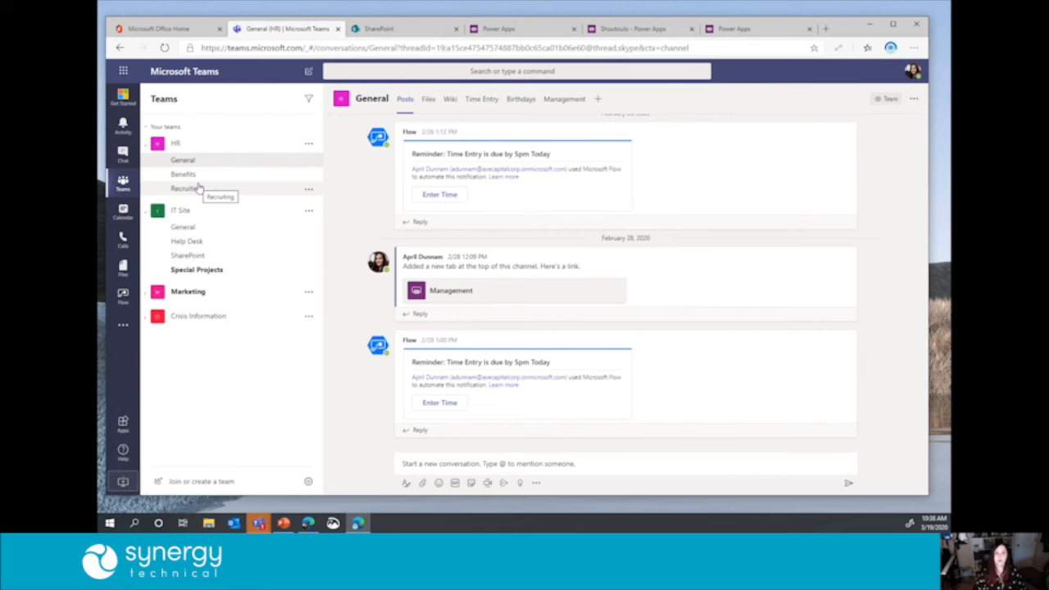
{"action": "left_click", "coordinate": [605, 104]}
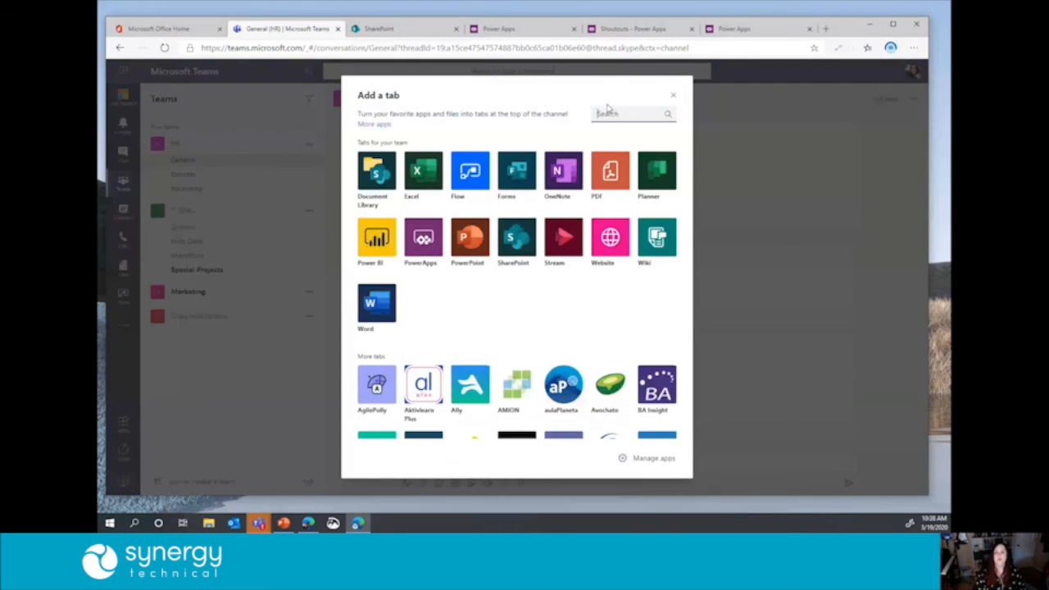
{"action": "left_click", "coordinate": [425, 239]}
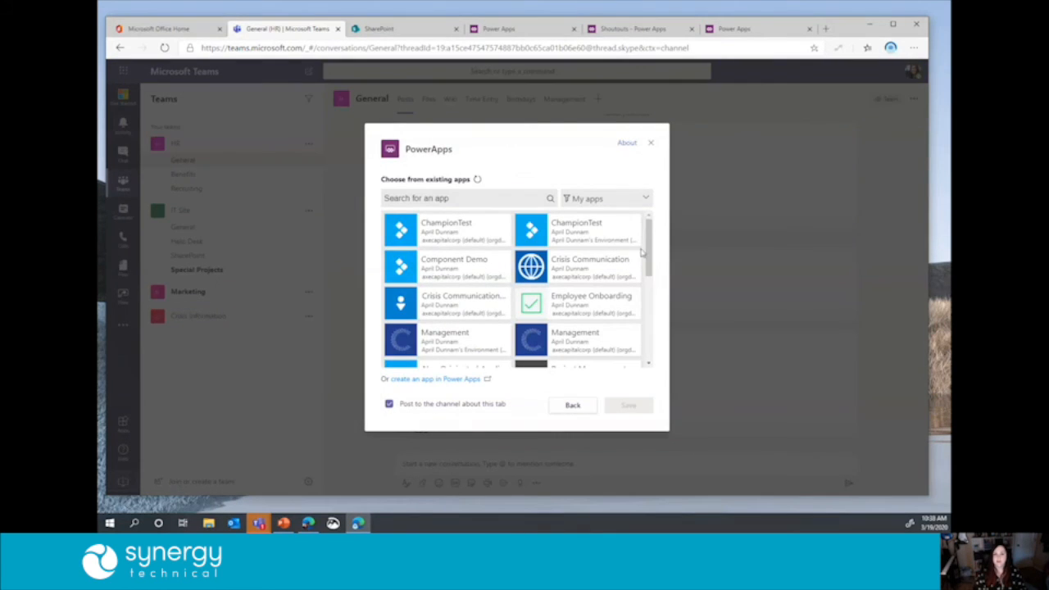
Step: Save the new channel tab with the existing Shoutouts app and skip to the last introduction page inside it
{"action": "left_click_drag", "start_coordinate": [651, 253], "coordinate": [635, 348]}
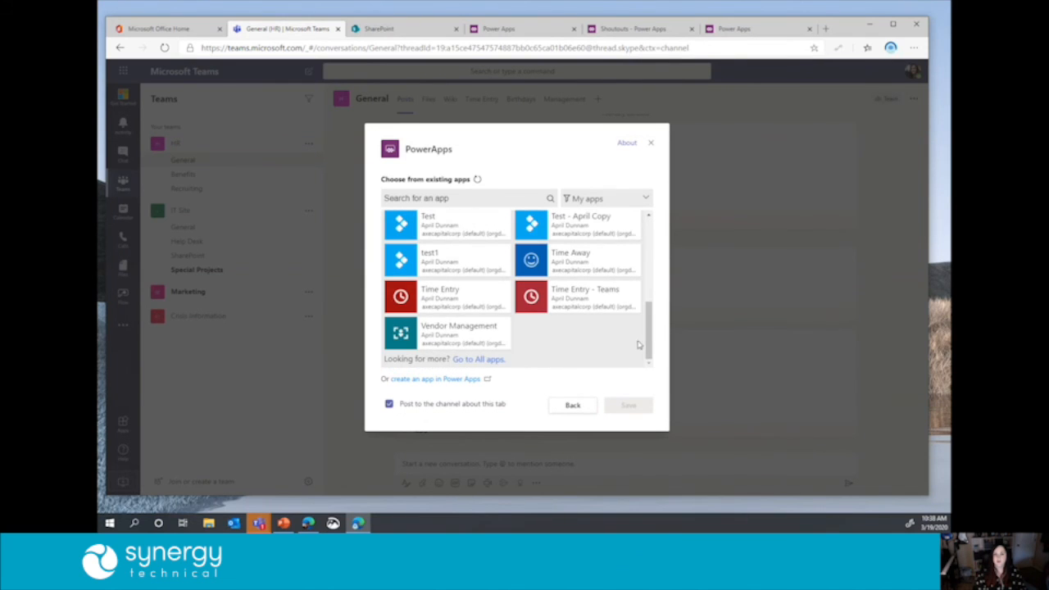
{"action": "scroll", "coordinate": [631, 336], "scroll_direction": "up", "scroll_amount": 2}
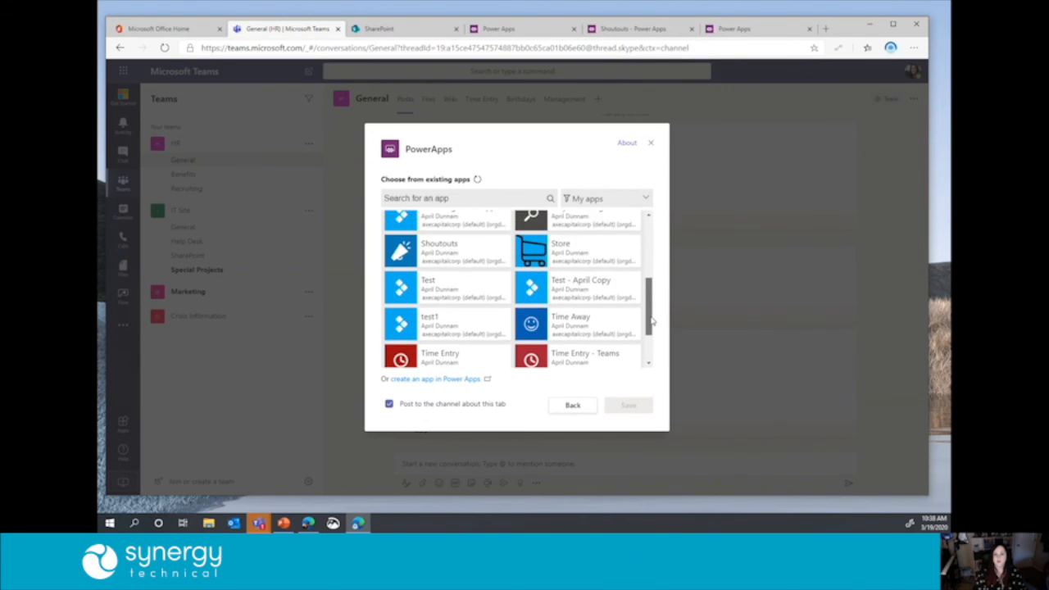
{"action": "left_click", "coordinate": [426, 264]}
{"action": "left_click", "coordinate": [628, 405]}
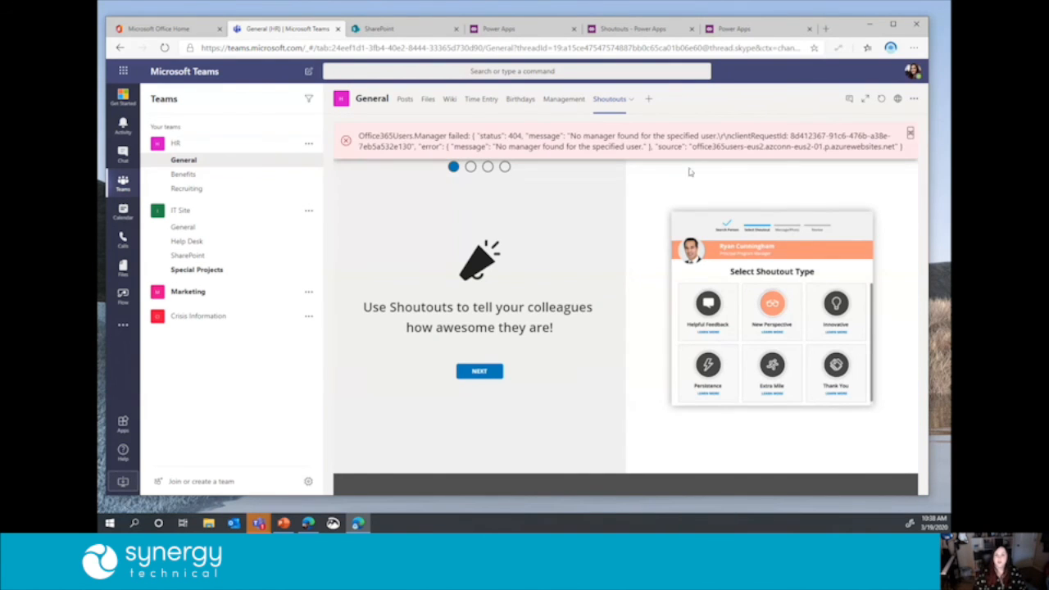
{"action": "left_click", "coordinate": [910, 134]}
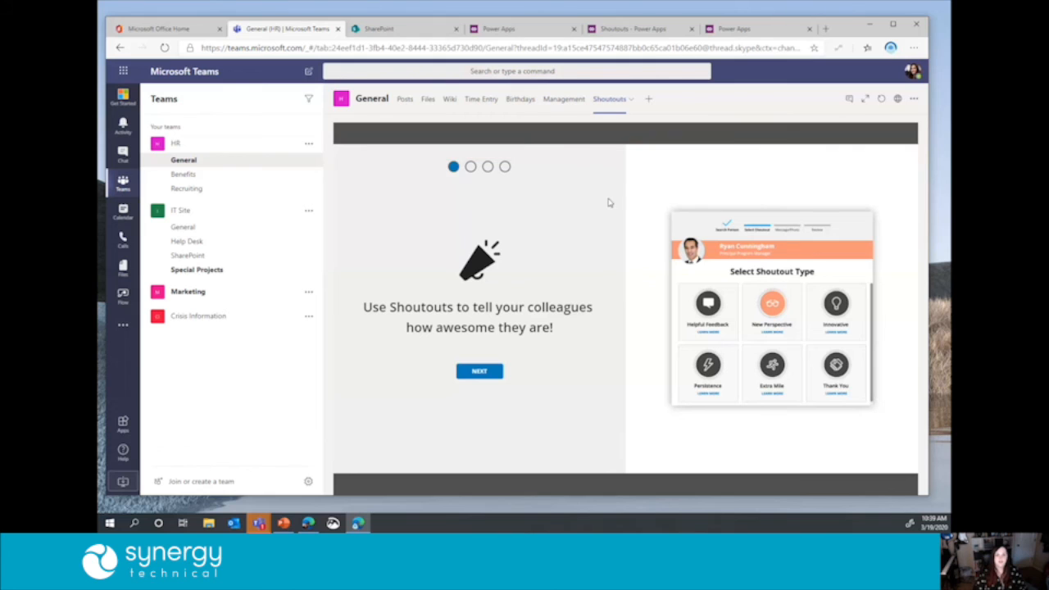
{"action": "left_click", "coordinate": [504, 166]}
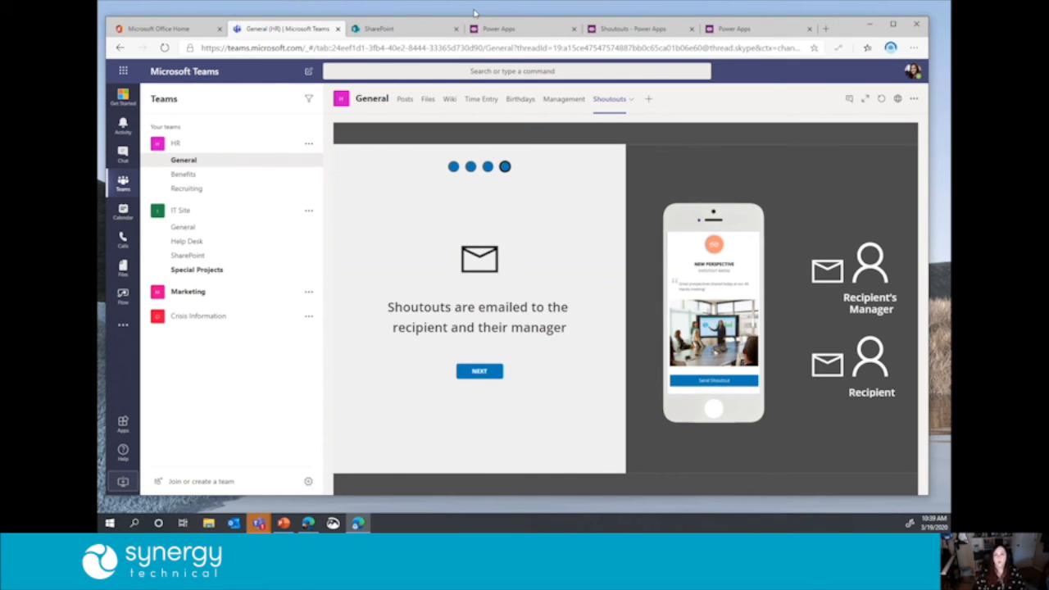
Step: Return to the Shoutouts app details in Power Apps and download its Add to Teams package
{"action": "left_click", "coordinate": [636, 29]}
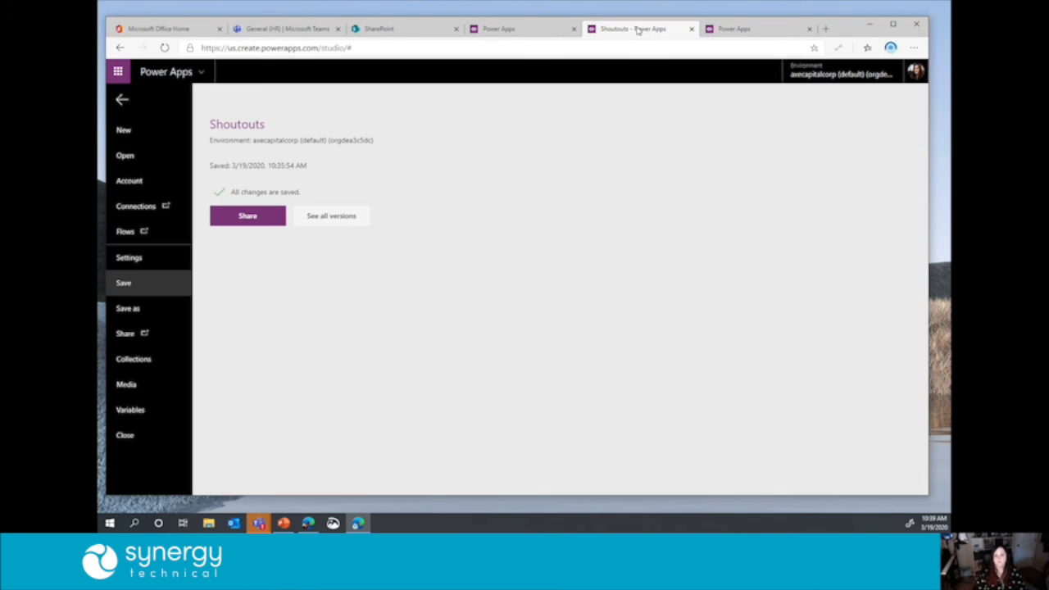
{"action": "left_click", "coordinate": [738, 29]}
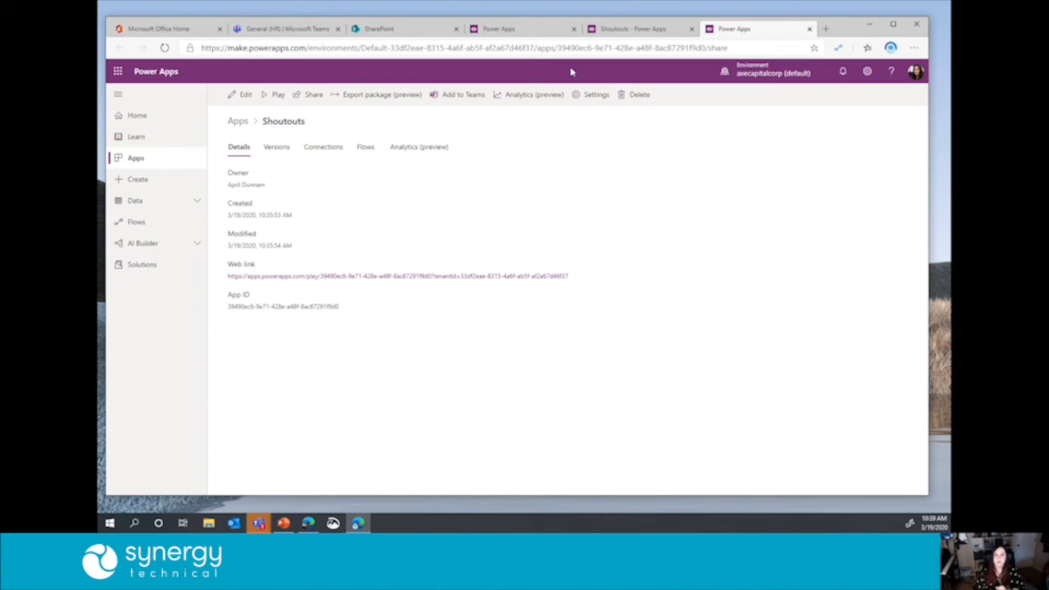
{"action": "left_click", "coordinate": [470, 96]}
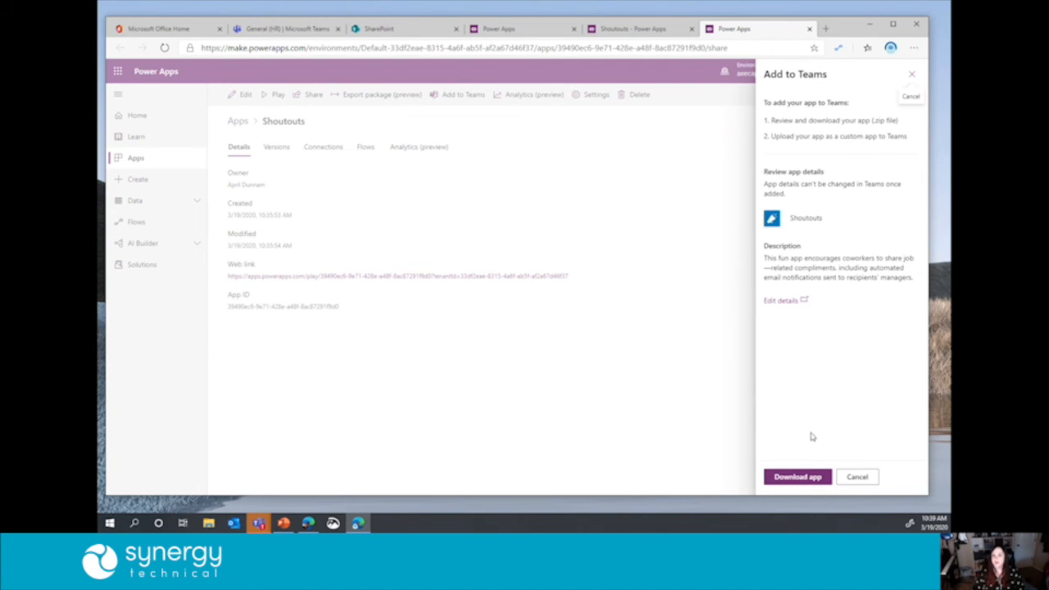
{"action": "left_click", "coordinate": [808, 478]}
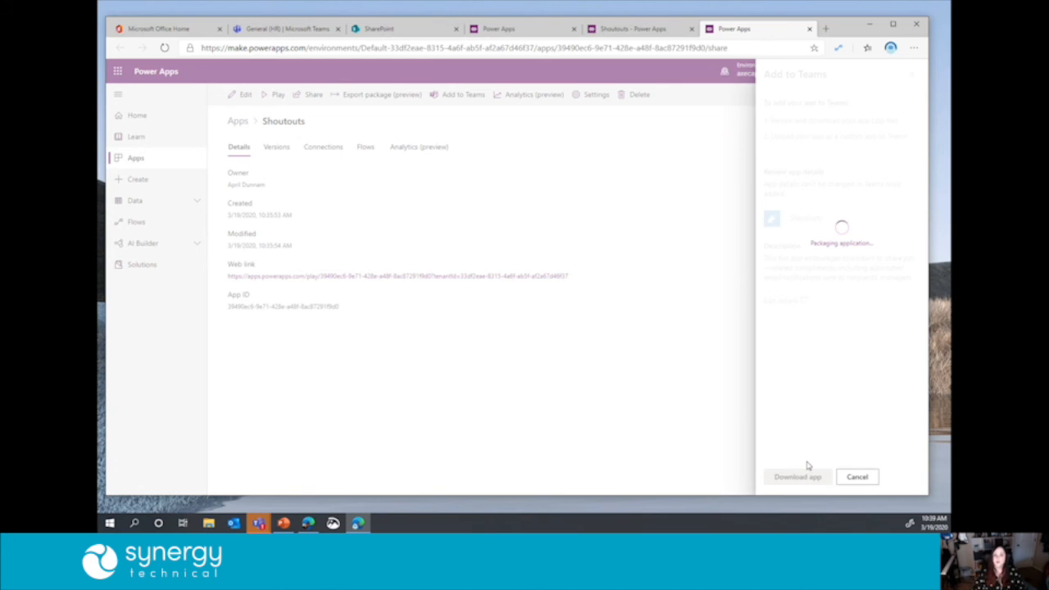
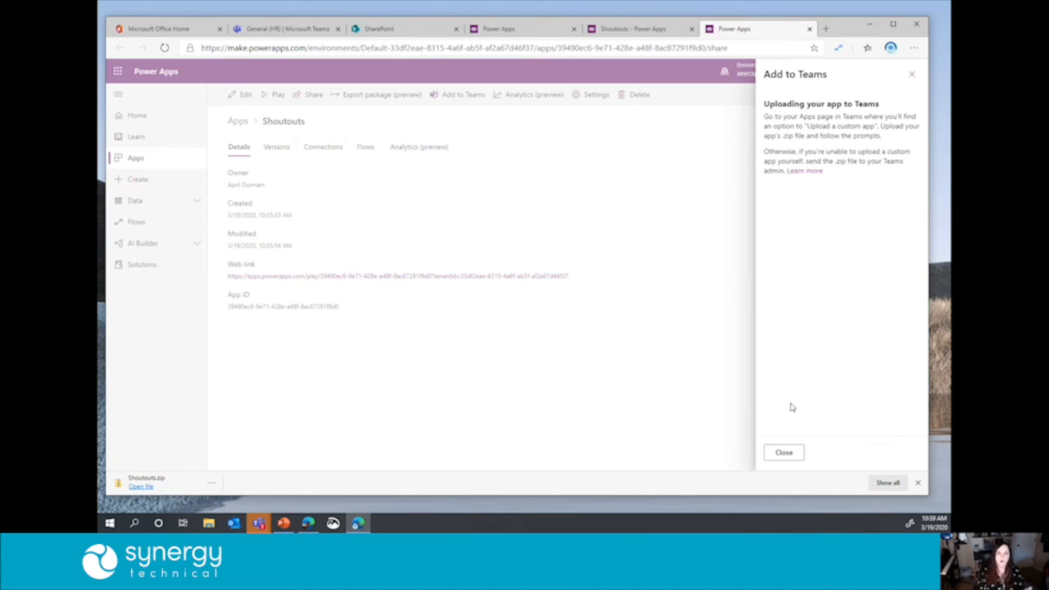
{"action": "left_click", "coordinate": [787, 457]}
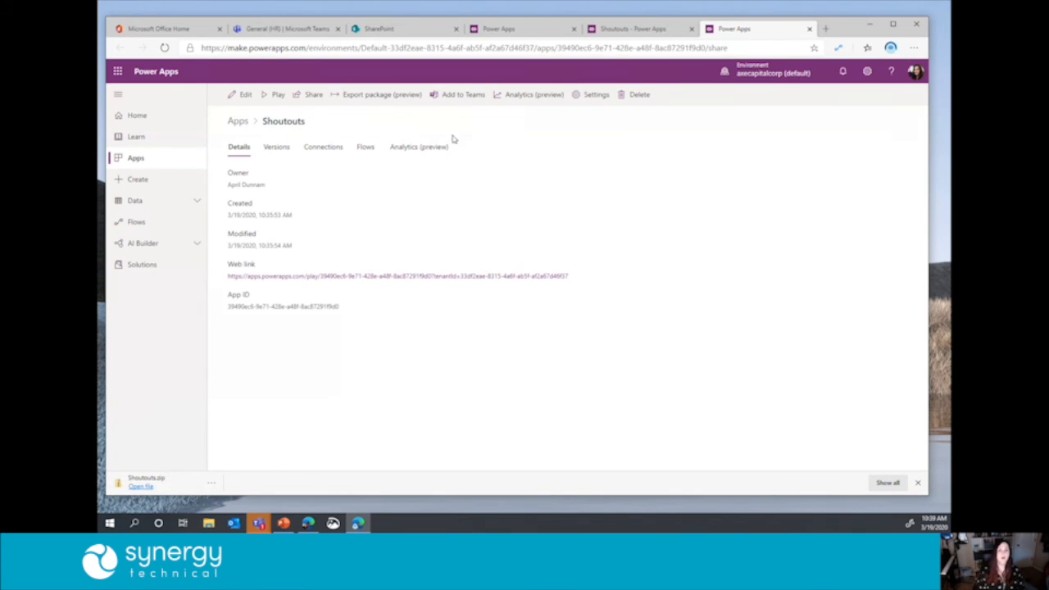
Step: Switch to Microsoft Teams and upload Shoutouts.zip from Downloads as a custom app for the axecapitalcorp organization
{"action": "left_click", "coordinate": [281, 30]}
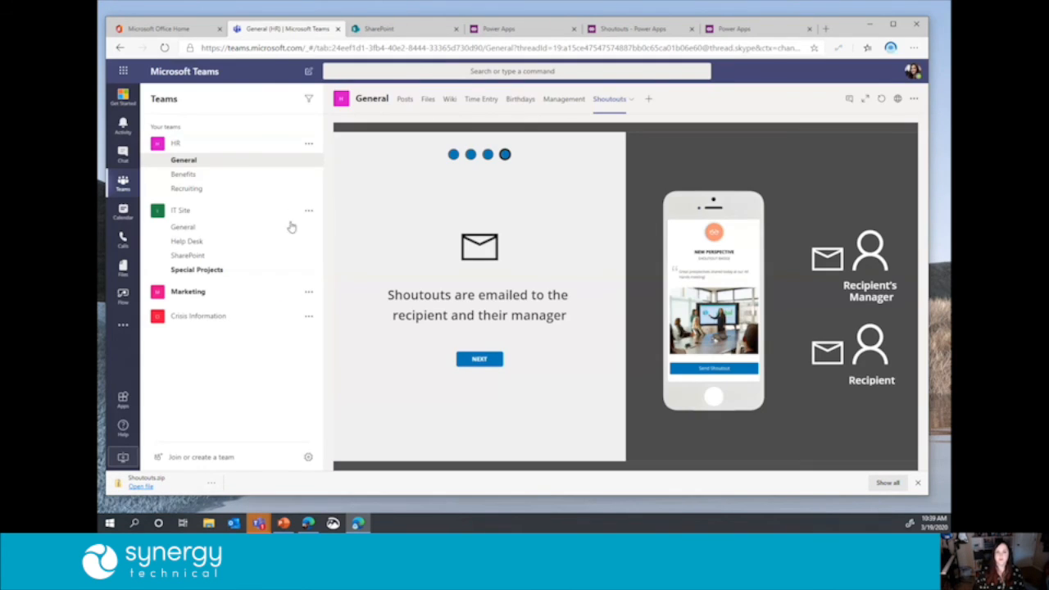
{"action": "left_click", "coordinate": [123, 402]}
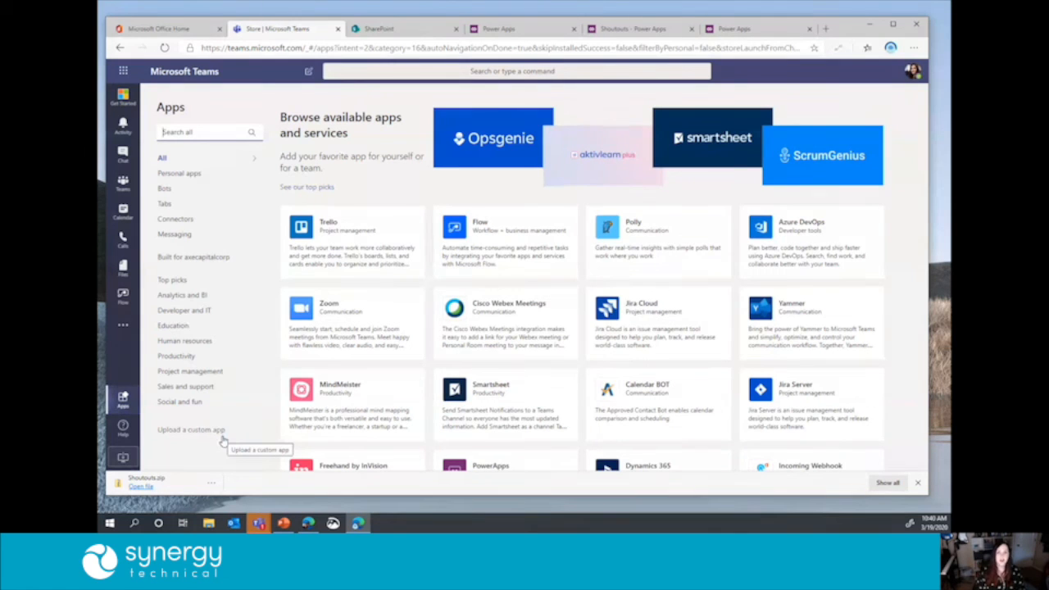
{"action": "left_click", "coordinate": [192, 430]}
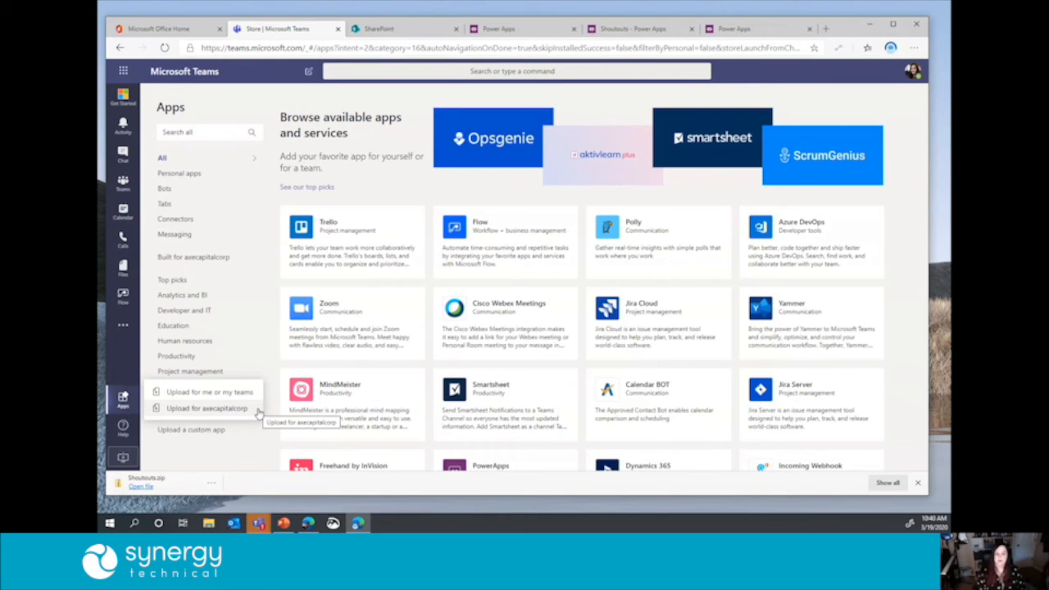
{"action": "left_click", "coordinate": [218, 410]}
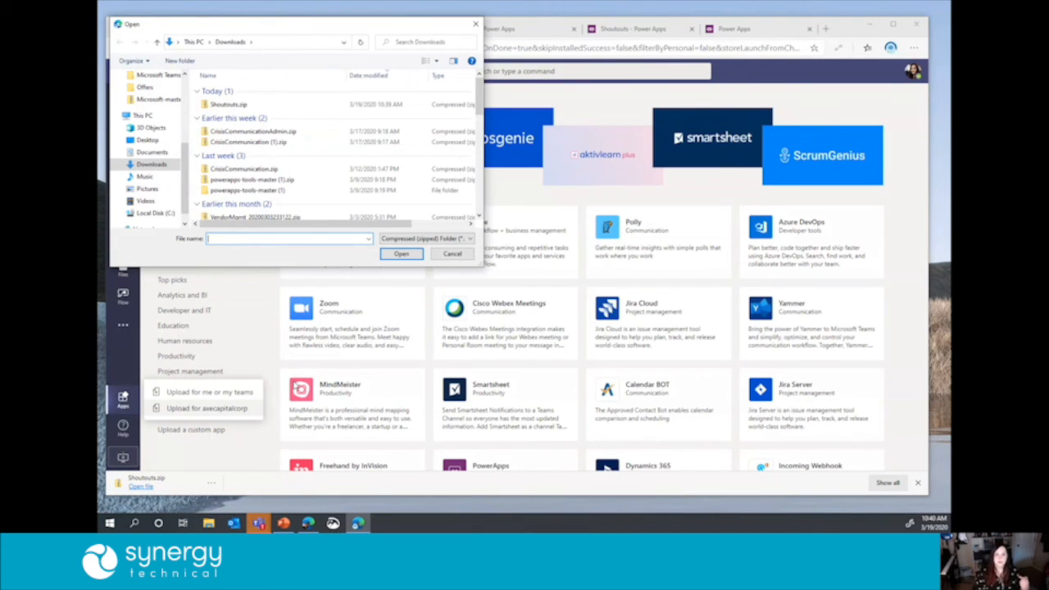
{"action": "left_click", "coordinate": [308, 107]}
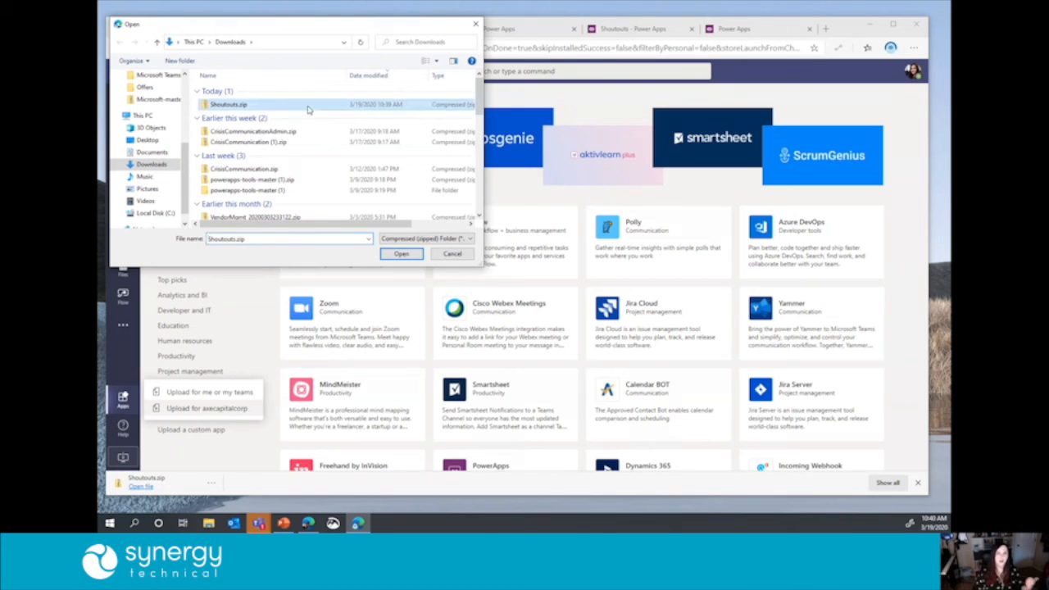
{"action": "left_click", "coordinate": [401, 253]}
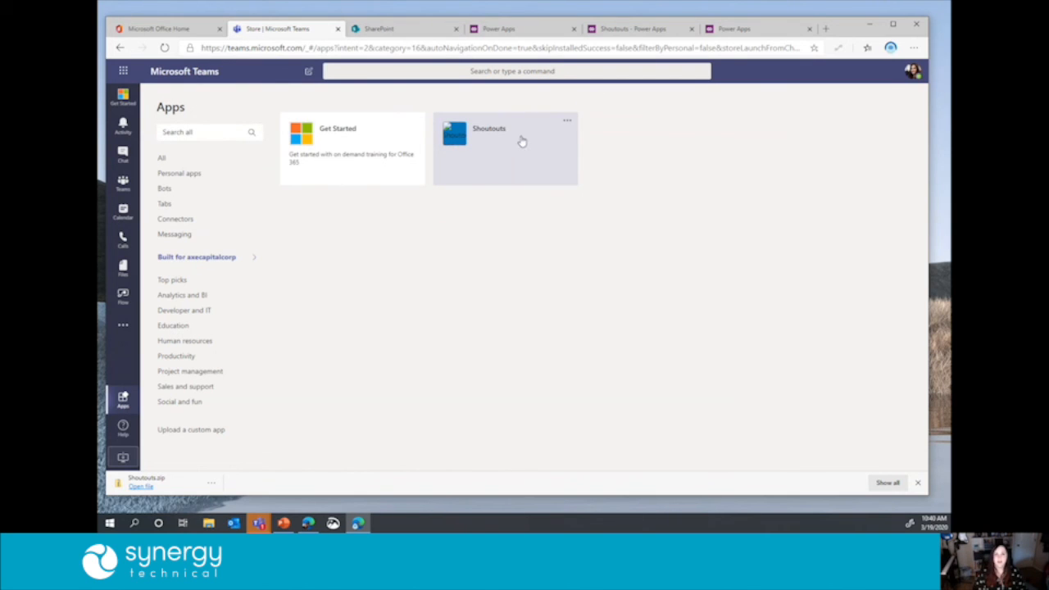
Step: Add the Shoutouts app built for axecapitalcorp to Teams as a personal app
{"action": "left_click", "coordinate": [122, 326]}
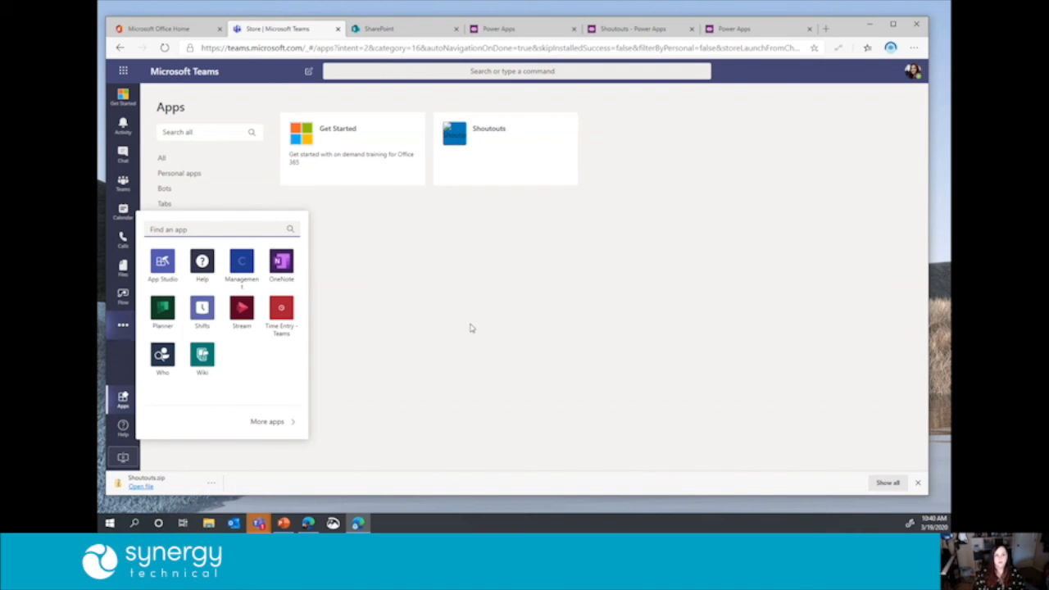
{"action": "left_click", "coordinate": [500, 131]}
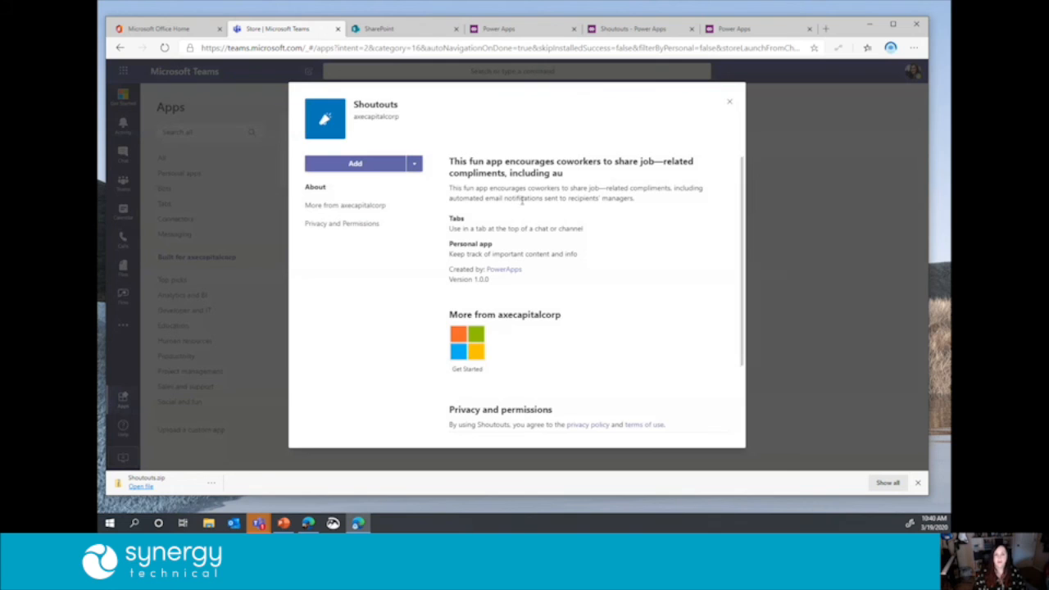
{"action": "left_click", "coordinate": [384, 175]}
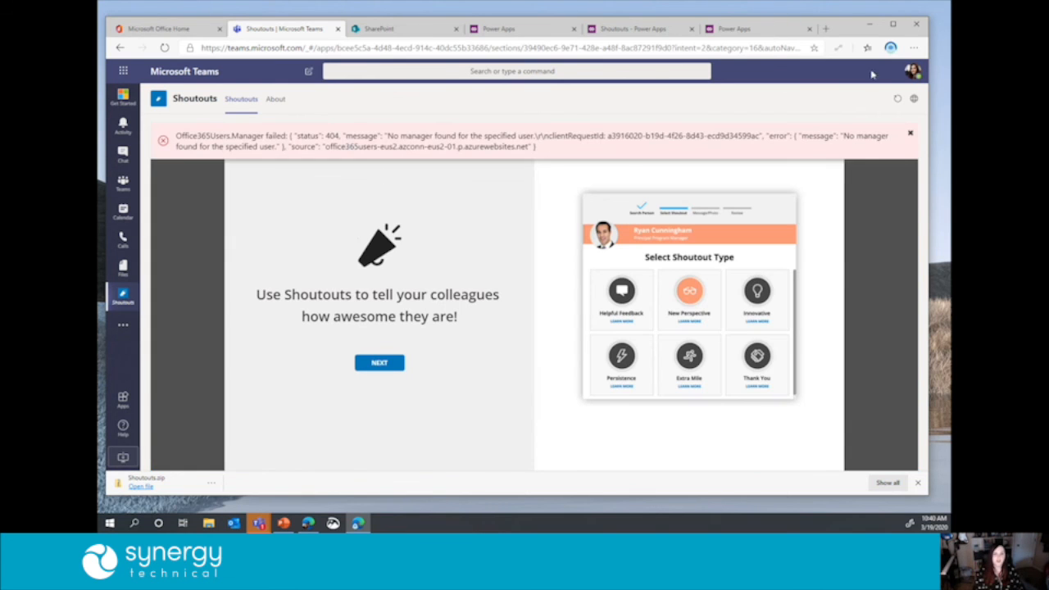
Step: Dismiss the error banner and go through all introduction pages to reach the Shoutouts activity screen
{"action": "left_click", "coordinate": [913, 137]}
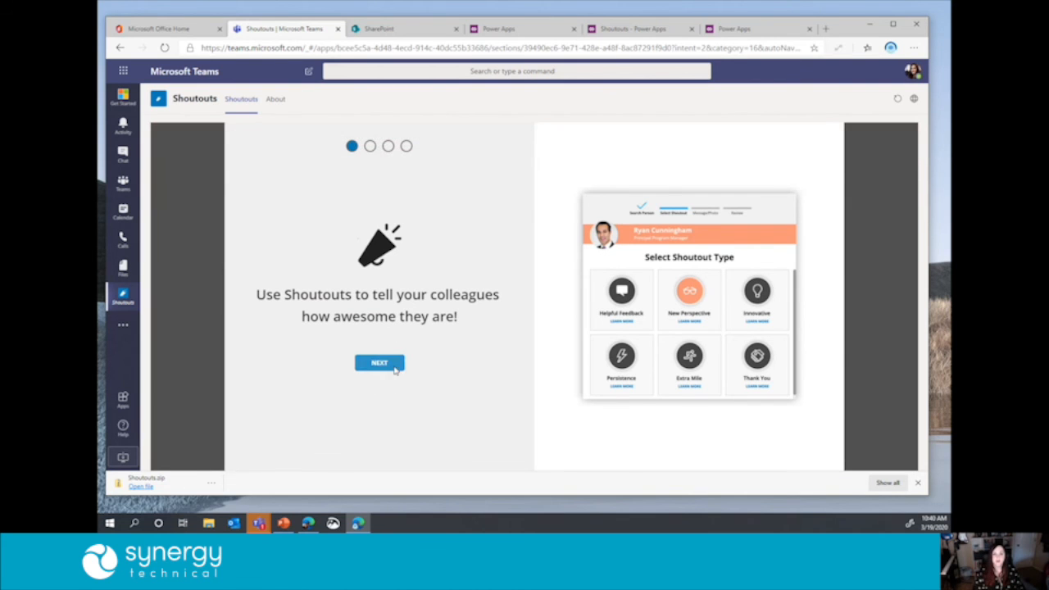
{"action": "left_click", "coordinate": [393, 368]}
{"action": "left_click", "coordinate": [394, 368]}
{"action": "left_click", "coordinate": [394, 368]}
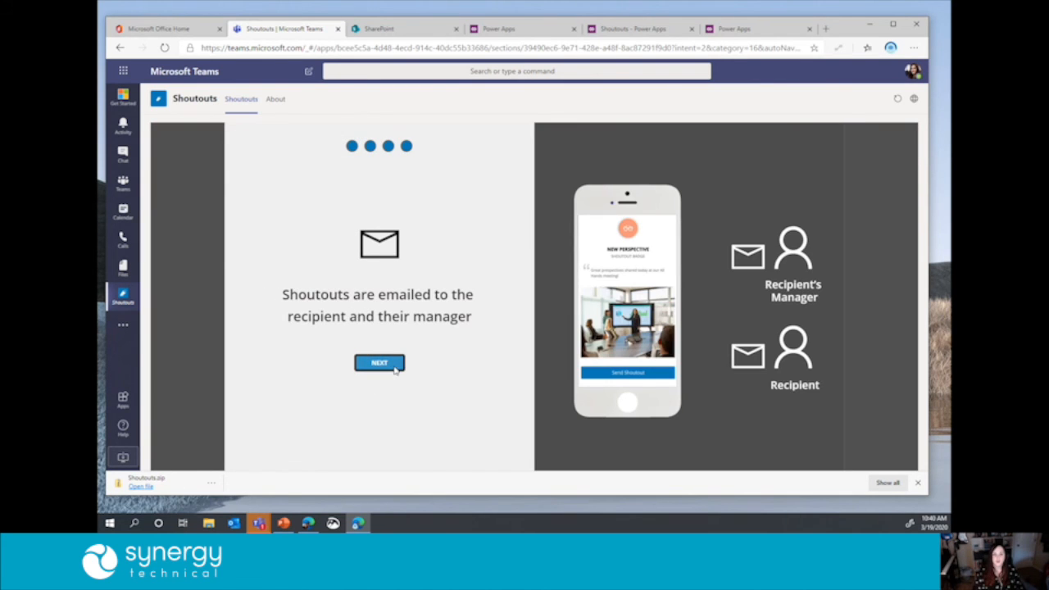
{"action": "left_click", "coordinate": [393, 368]}
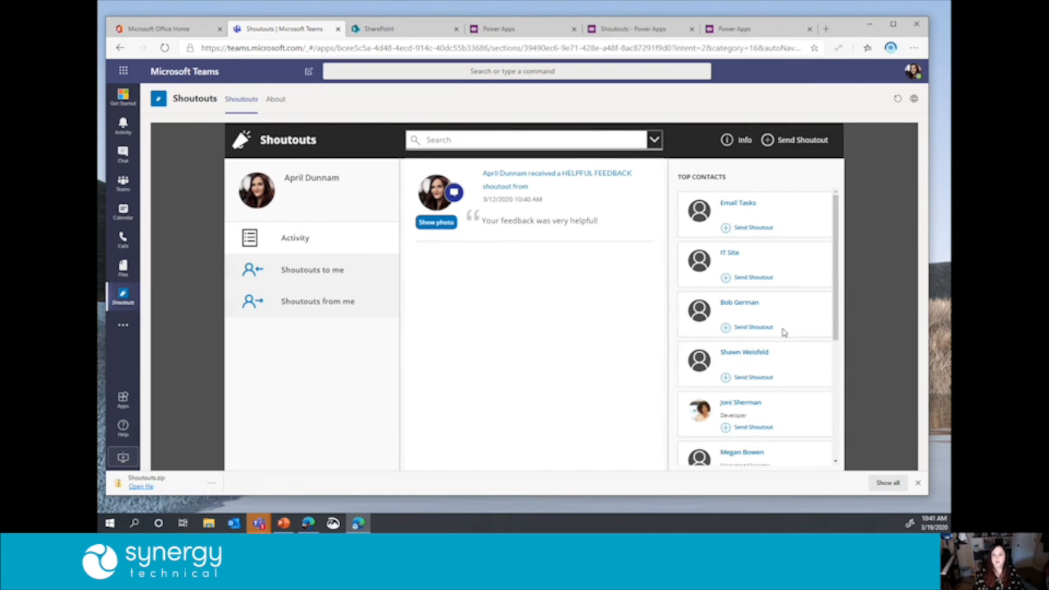
Step: Start a shoutout to the third top contact, choose the Team Player type and continue to the message page
{"action": "left_click", "coordinate": [724, 328]}
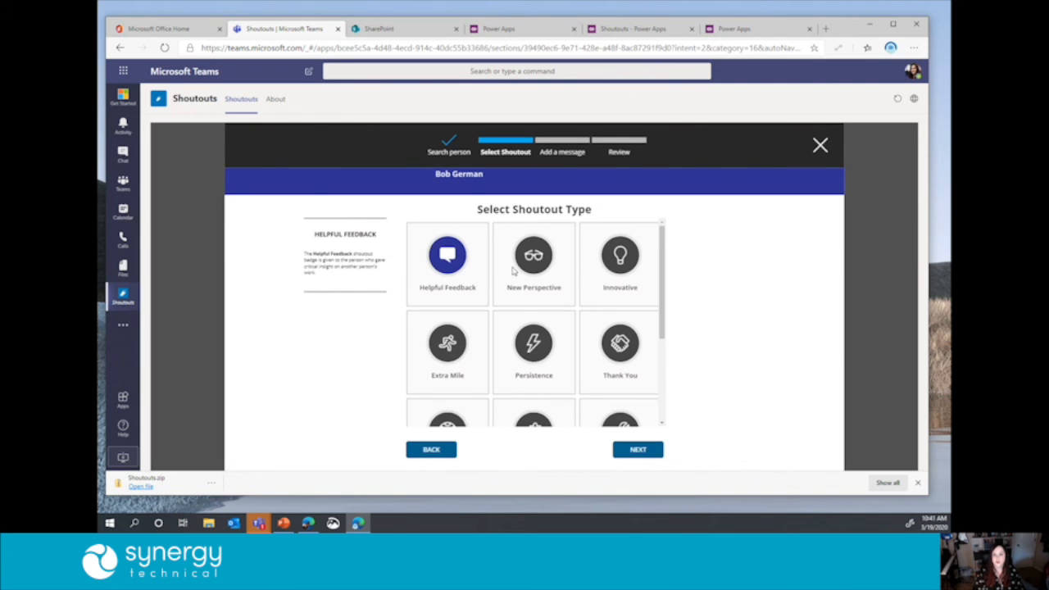
{"action": "left_click_drag", "start_coordinate": [664, 331], "coordinate": [662, 392]}
{"action": "left_click", "coordinate": [460, 332]}
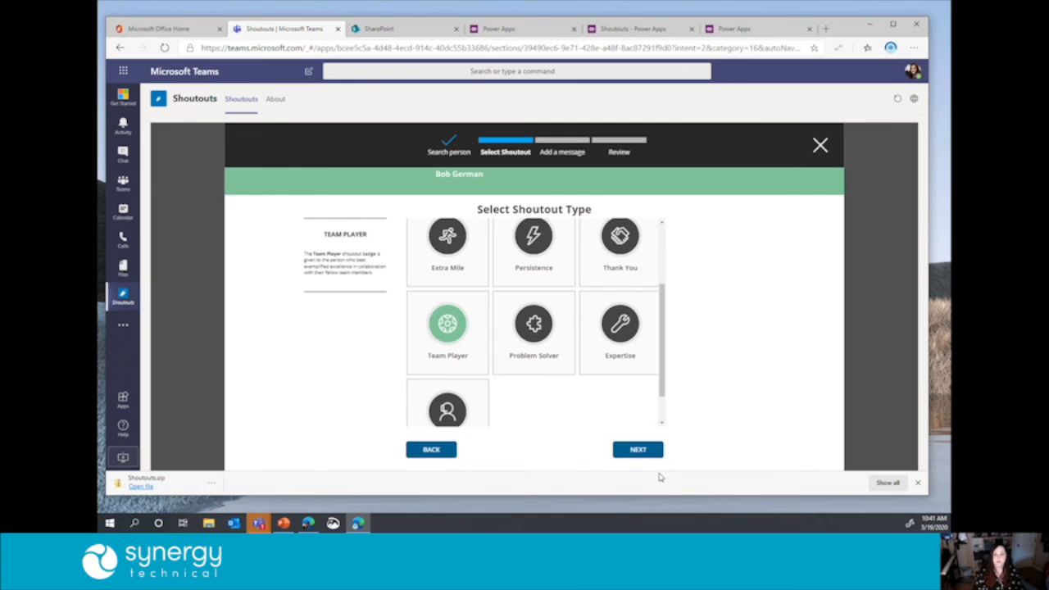
{"action": "left_click", "coordinate": [639, 450]}
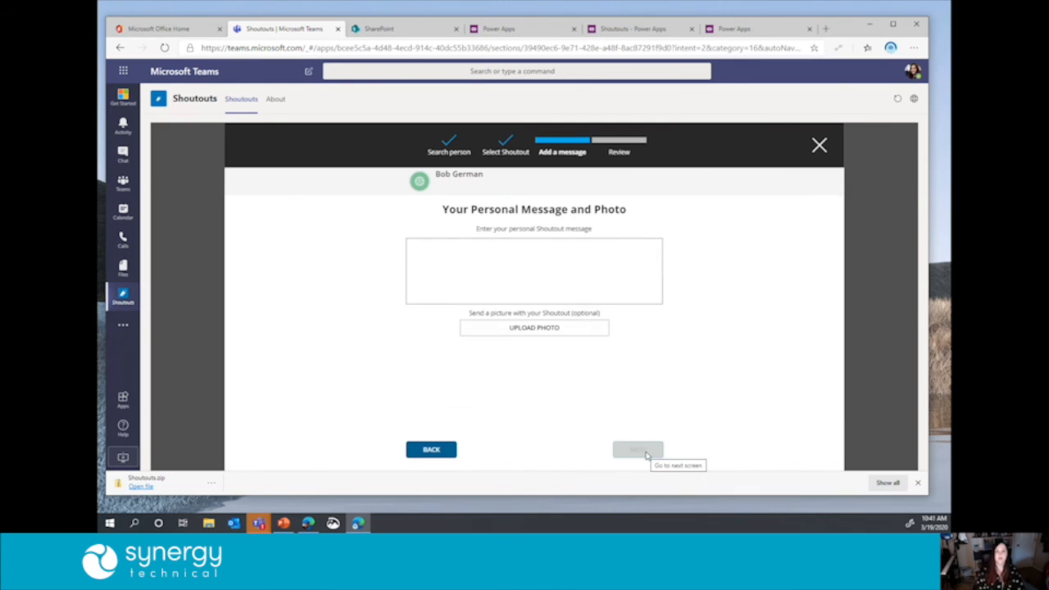
Step: Enter the message "Thanks for letting me co present!", send the shoutout and return to the activity screen
{"action": "left_click", "coordinate": [535, 265]}
{"action": "type", "text": "Thanks for letting m"}
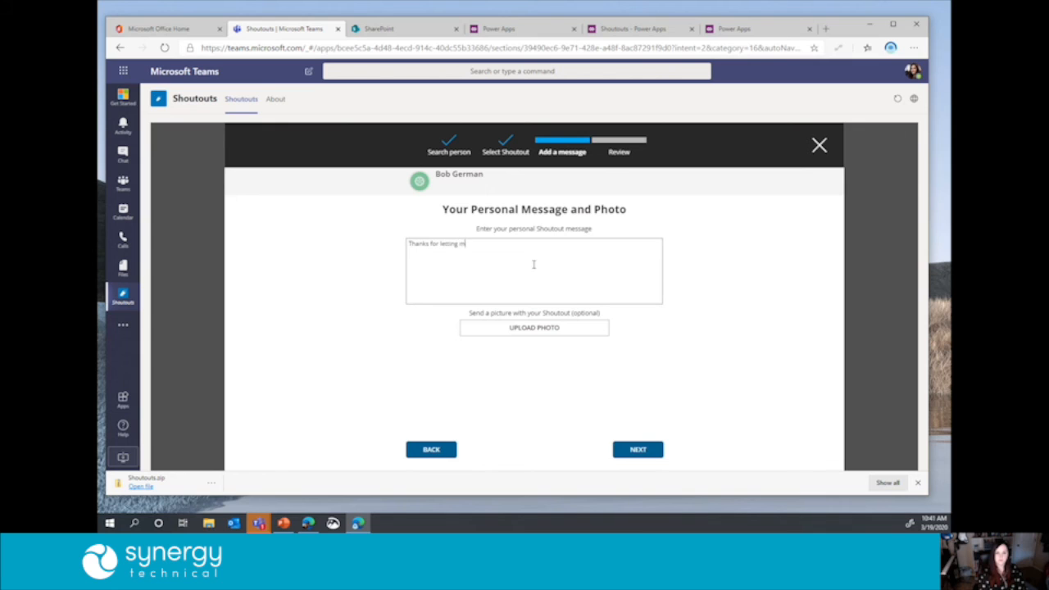
{"action": "type", "text": "e co present!"}
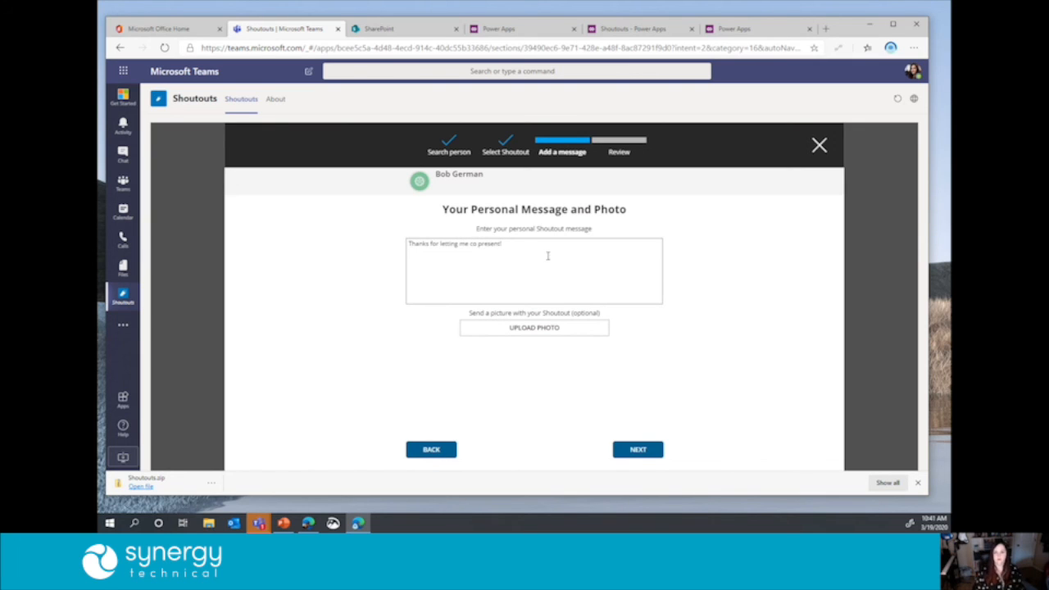
{"action": "left_click", "coordinate": [653, 456]}
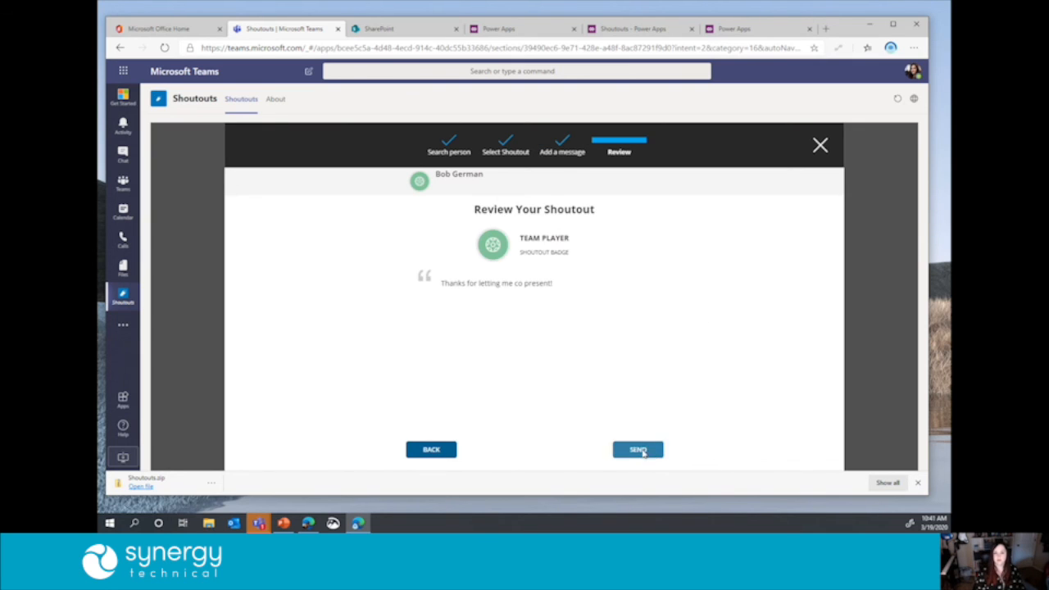
{"action": "left_click", "coordinate": [640, 450]}
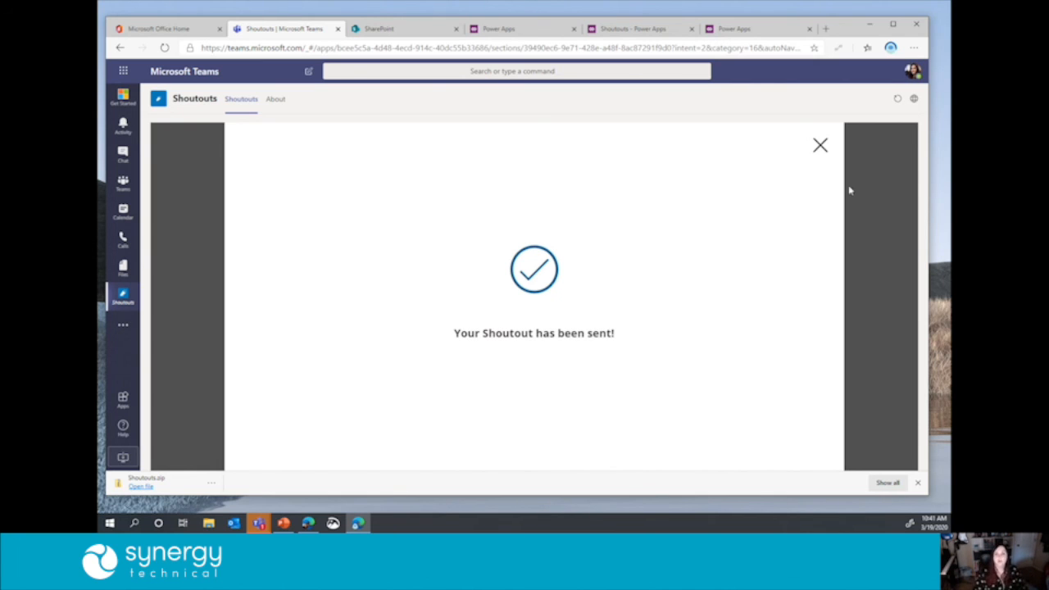
{"action": "left_click", "coordinate": [821, 145]}
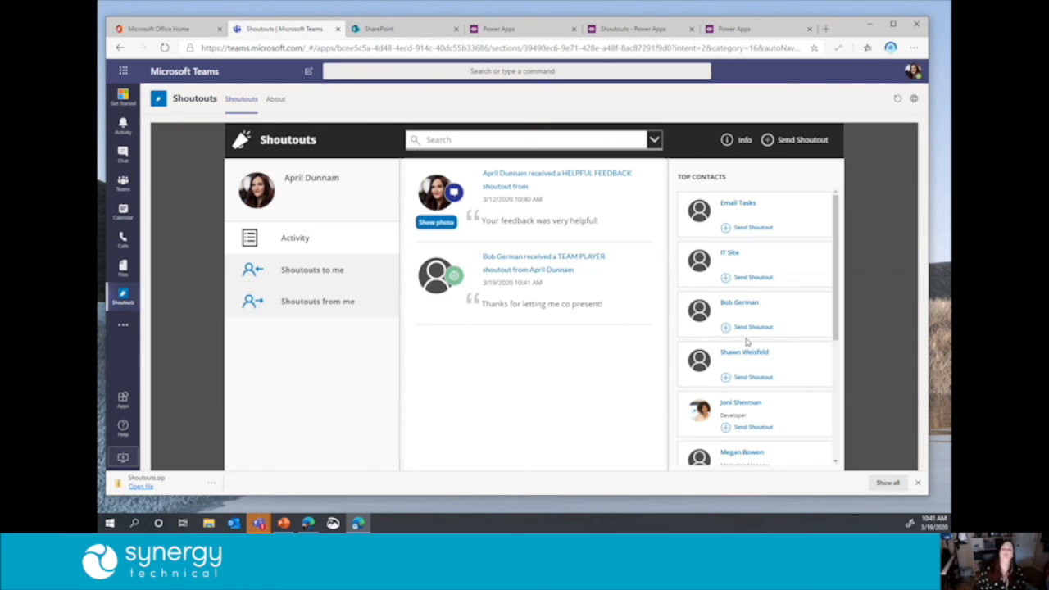
{"action": "mouse_move", "coordinate": [836, 248]}
{"action": "left_mouse_down"}
{"action": "mouse_move", "coordinate": [827, 368]}
{"action": "mouse_move", "coordinate": [829, 244]}
{"action": "left_mouse_up"}
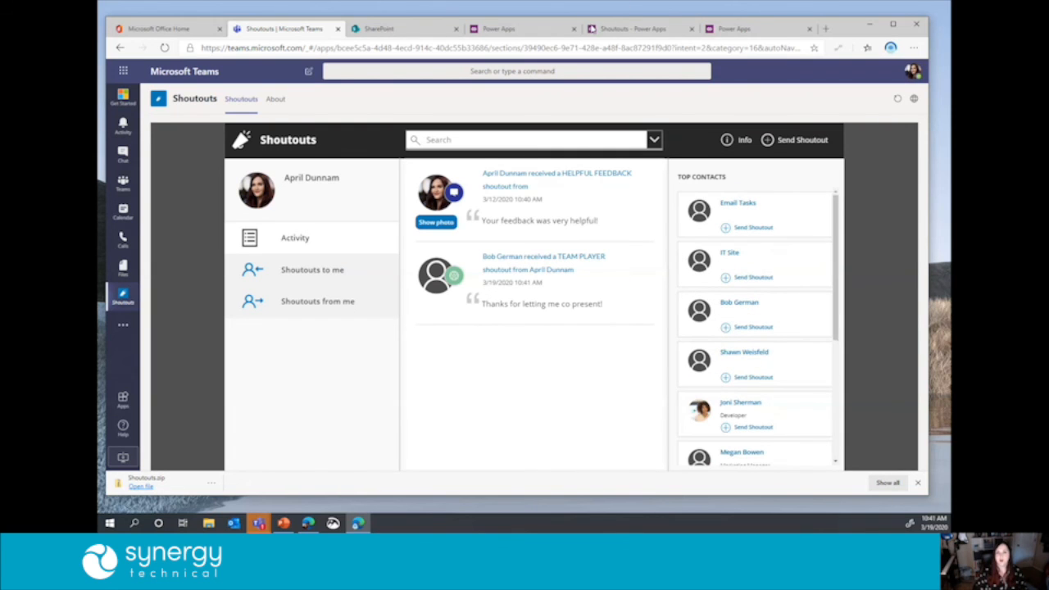
Step: Switch to Power Apps, go to its home page and launch the Crisis Communication app from the recent apps
{"action": "left_click", "coordinate": [532, 33]}
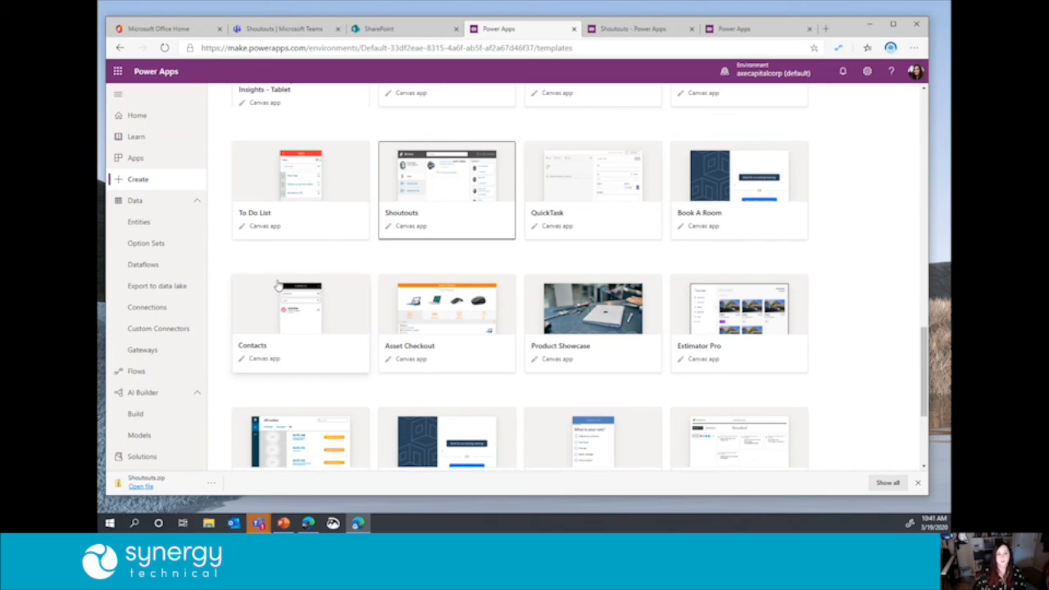
{"action": "left_click", "coordinate": [138, 116]}
{"action": "scroll", "coordinate": [733, 268], "scroll_direction": "down", "scroll_amount": 2}
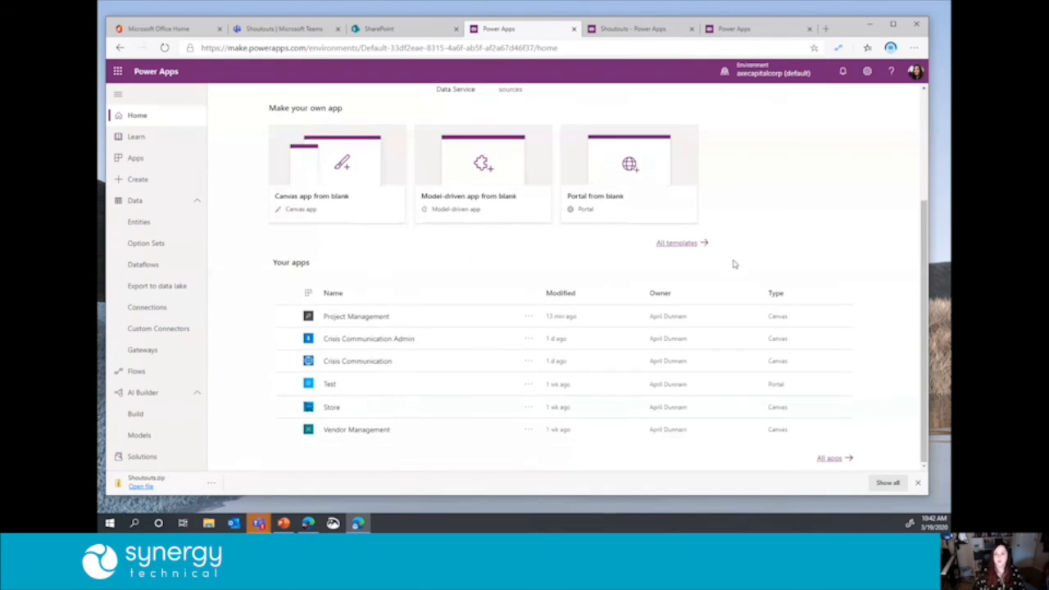
{"action": "left_click", "coordinate": [358, 362]}
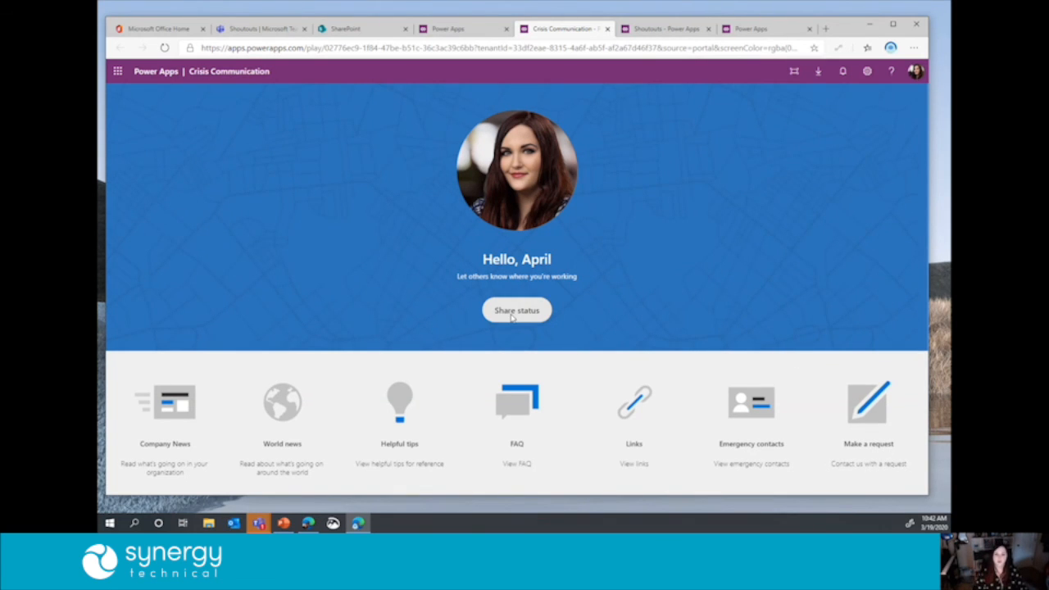
Step: Share an Out Of Office status in the app and submit it for March 23 and March 27, 2020
{"action": "left_click", "coordinate": [512, 318]}
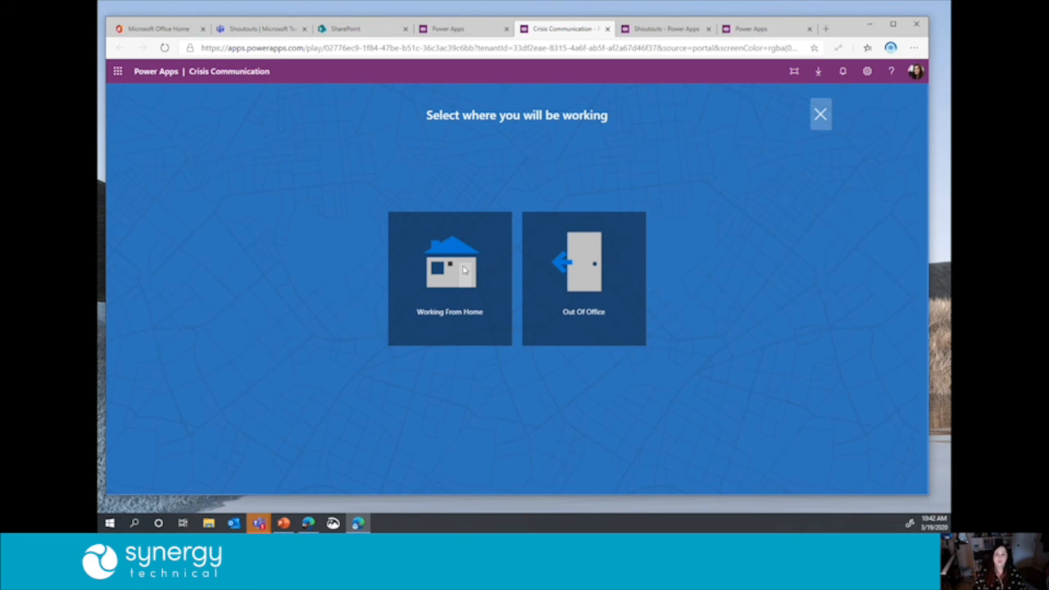
{"action": "left_click", "coordinate": [588, 295]}
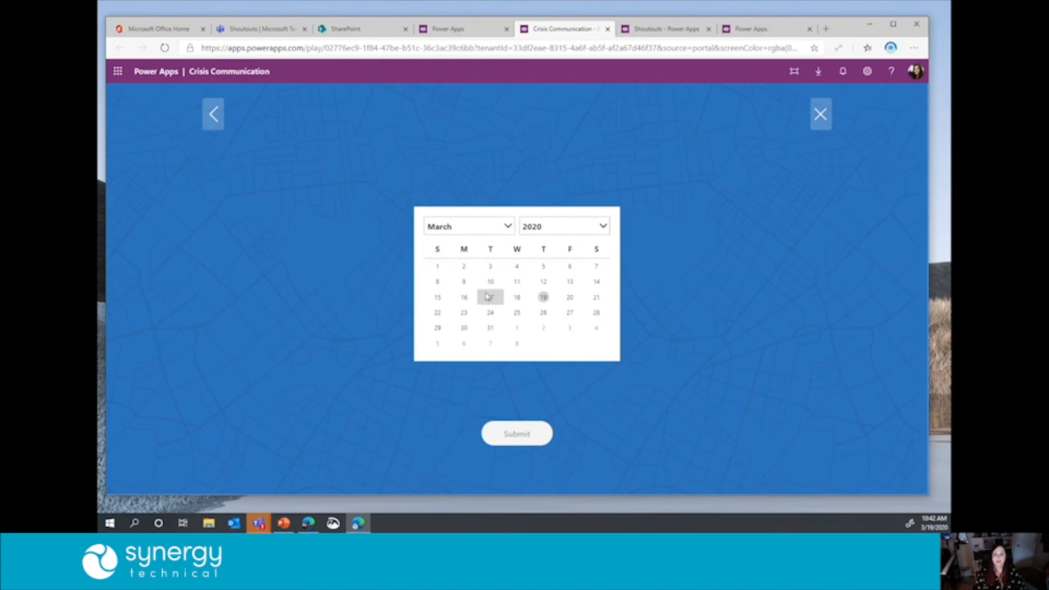
{"action": "left_click", "coordinate": [464, 313]}
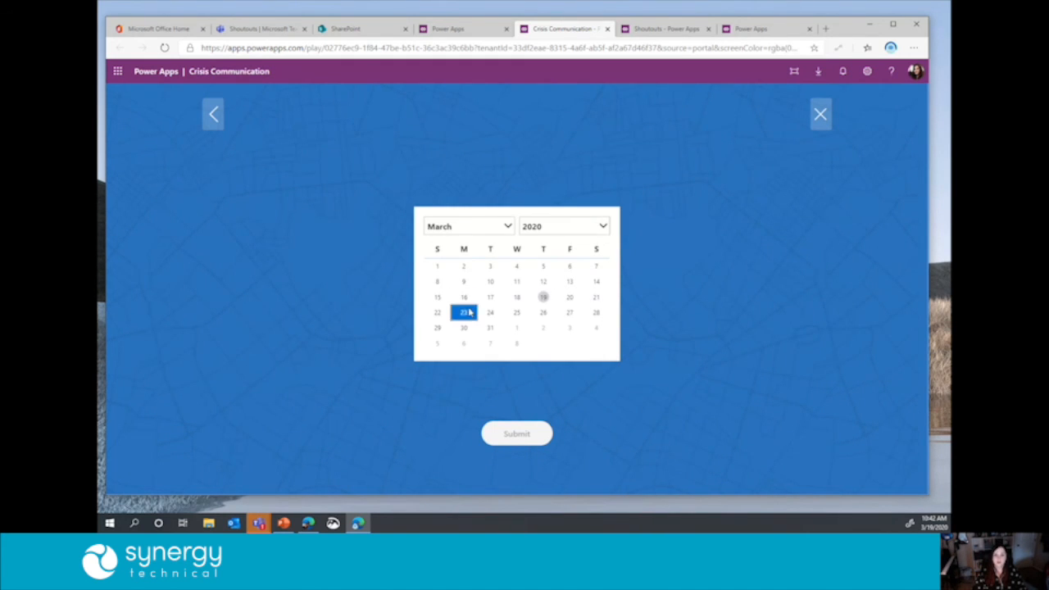
{"action": "left_click", "coordinate": [570, 313]}
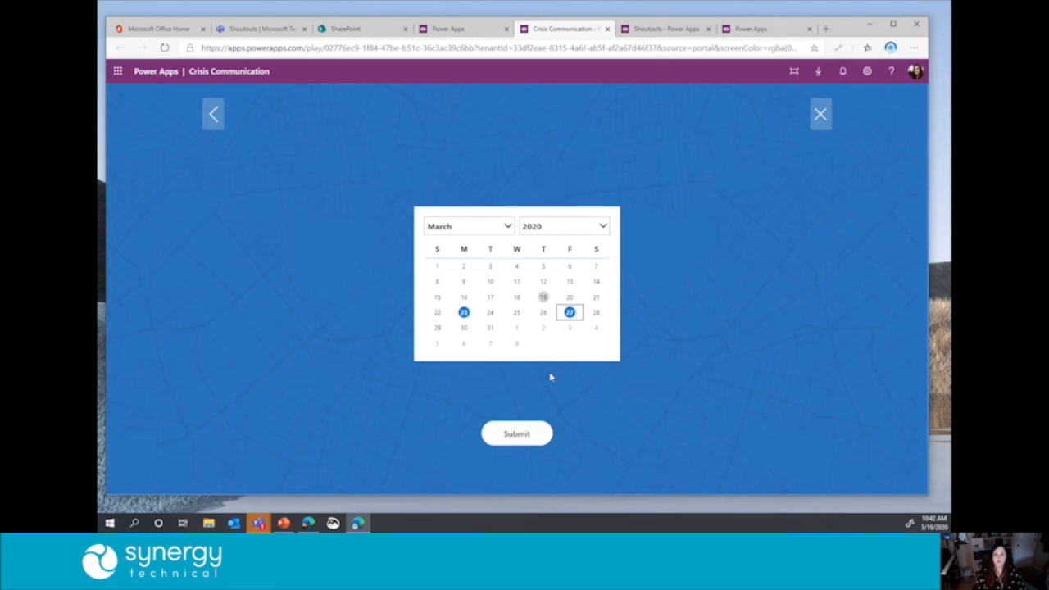
{"action": "left_click", "coordinate": [531, 439]}
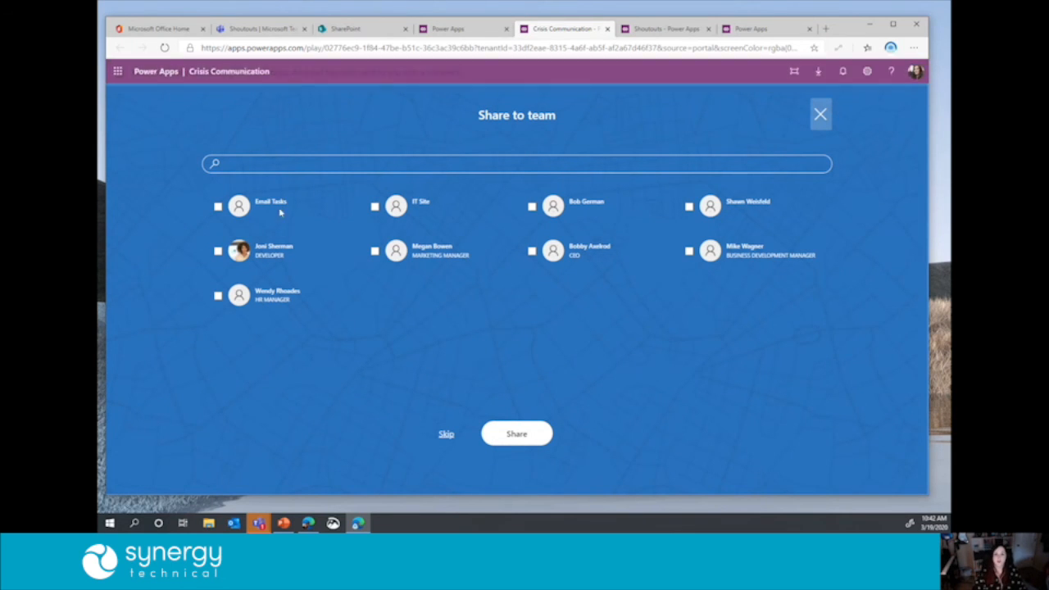
Step: Share the status with three team members and submit the email auto response for people inside and outside the organization
{"action": "left_click", "coordinate": [217, 251]}
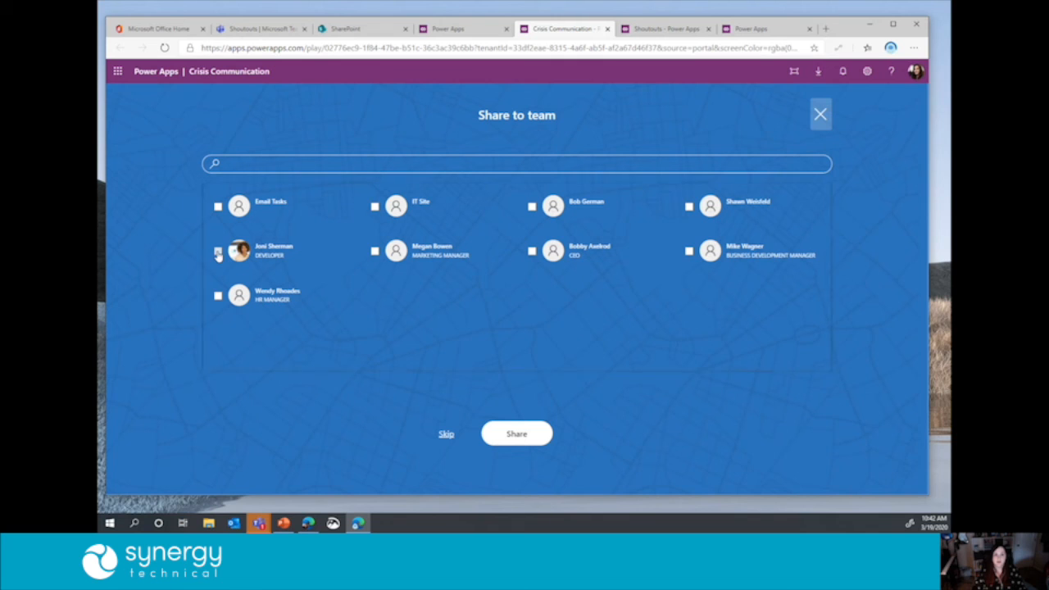
{"action": "left_click", "coordinate": [689, 207]}
{"action": "left_click", "coordinate": [532, 207]}
{"action": "left_click", "coordinate": [517, 434]}
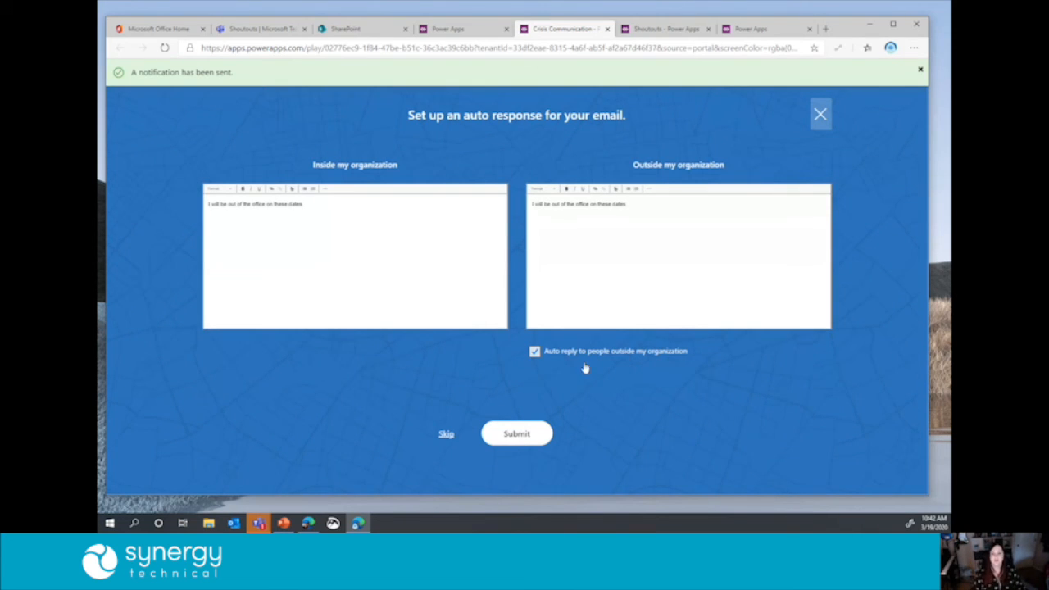
{"action": "left_click", "coordinate": [395, 249]}
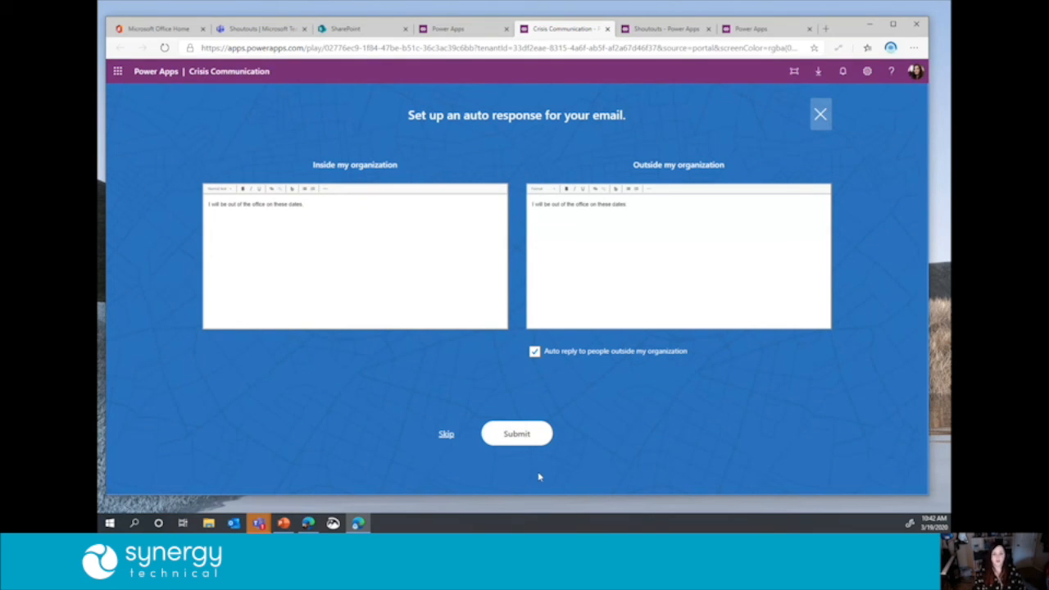
{"action": "left_click", "coordinate": [518, 434]}
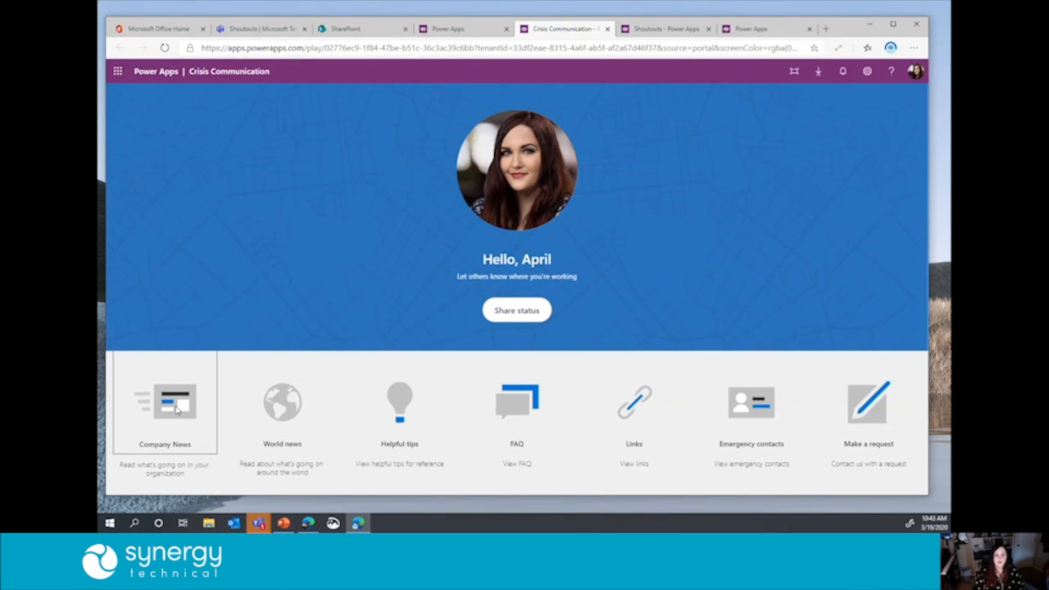
Step: View the Company News and World news sections of the Crisis Communication app
{"action": "left_click", "coordinate": [175, 410]}
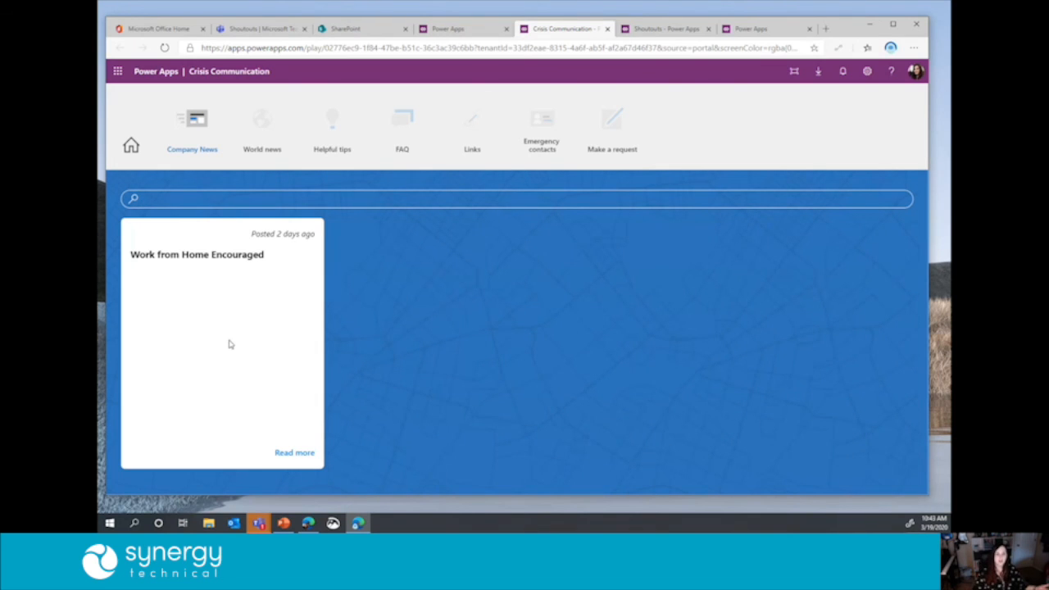
{"action": "left_click", "coordinate": [273, 128]}
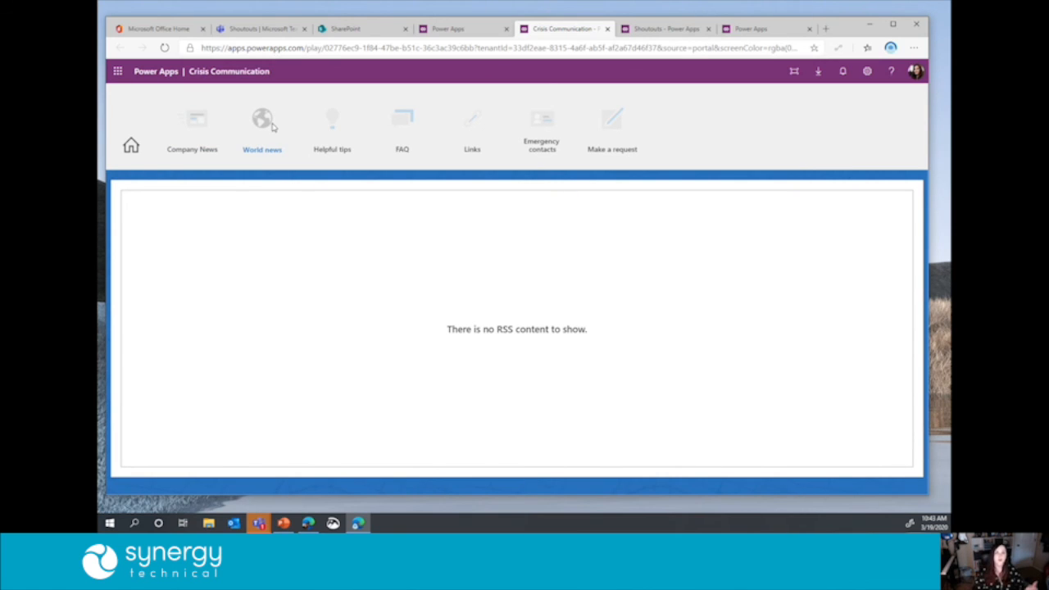
Step: View the app's Helpful tips, FAQ, Links and Emergency contacts sections, including a brief look at the Shoutouts app in Microsoft Teams
{"action": "left_click", "coordinate": [326, 130]}
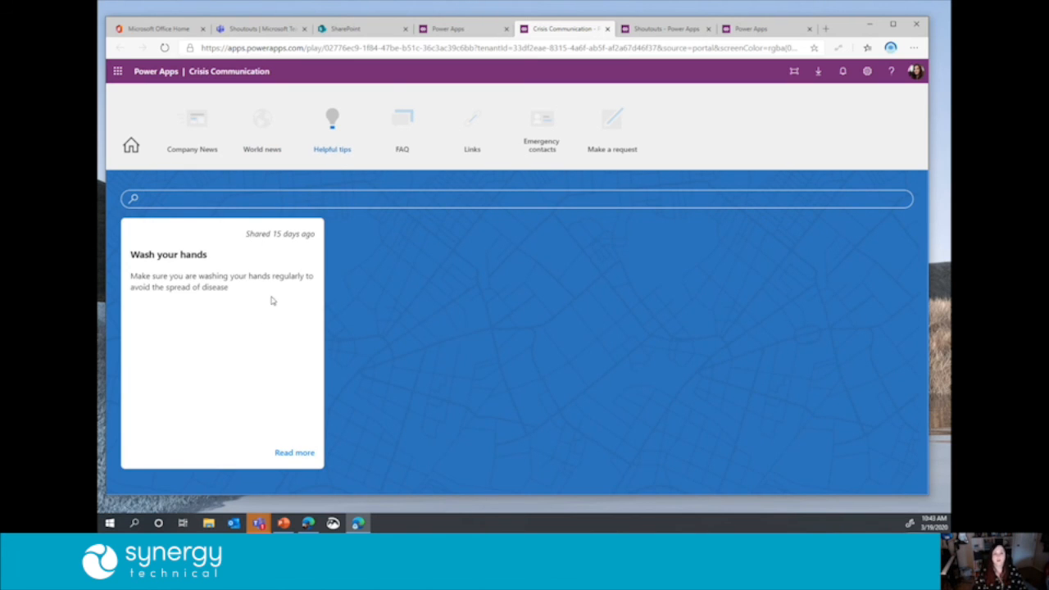
{"action": "left_click", "coordinate": [405, 119]}
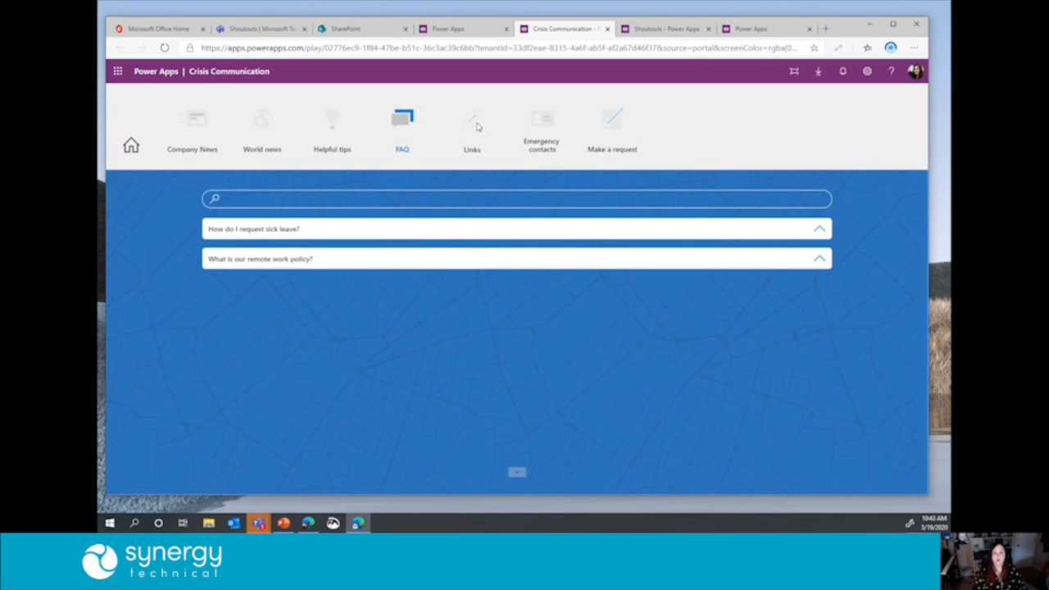
{"action": "left_click", "coordinate": [475, 123]}
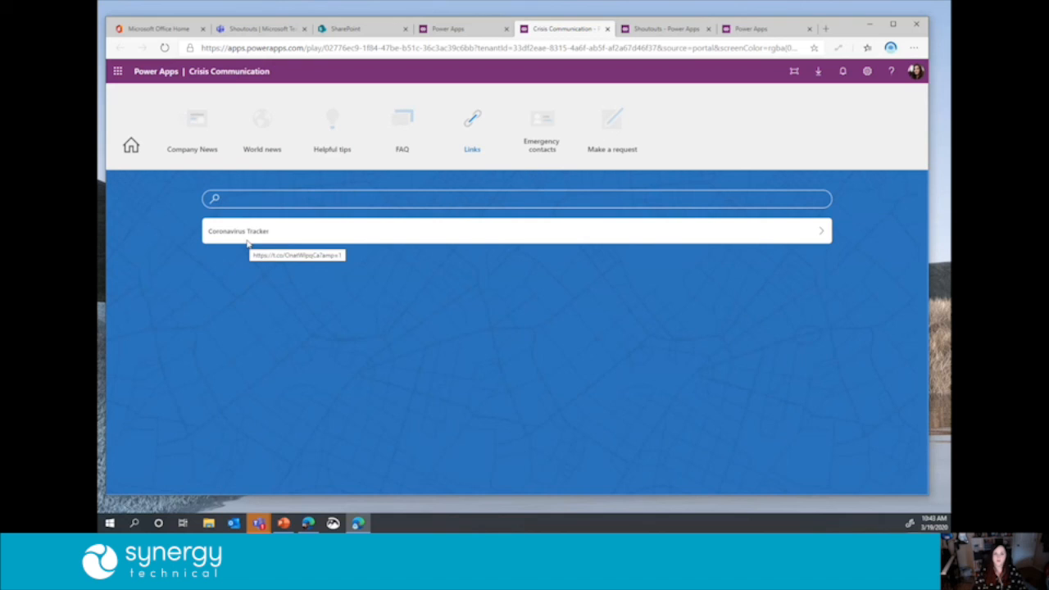
{"action": "left_click", "coordinate": [544, 127]}
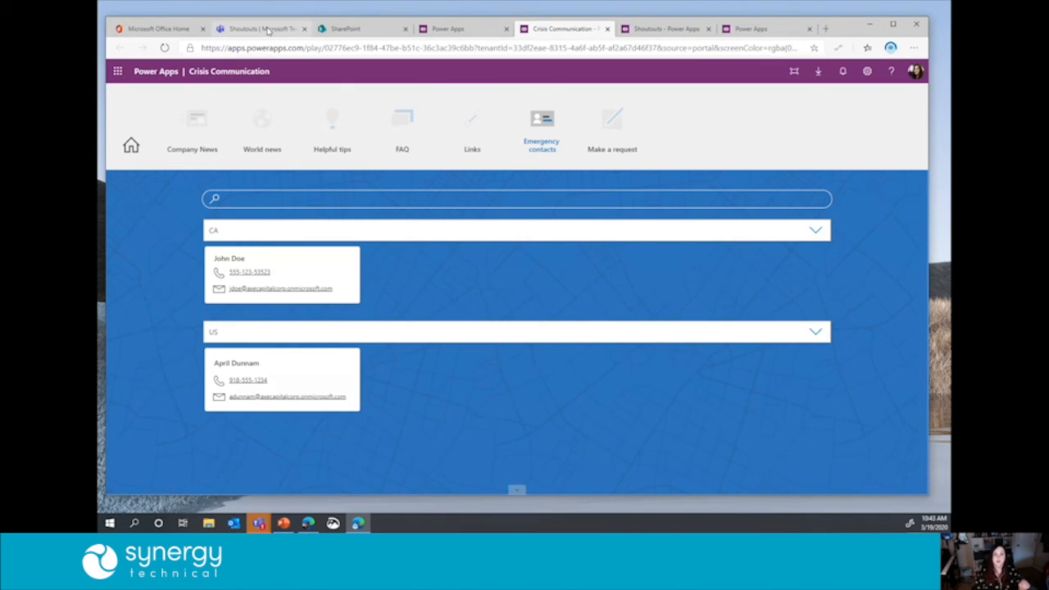
{"action": "left_click", "coordinate": [261, 29]}
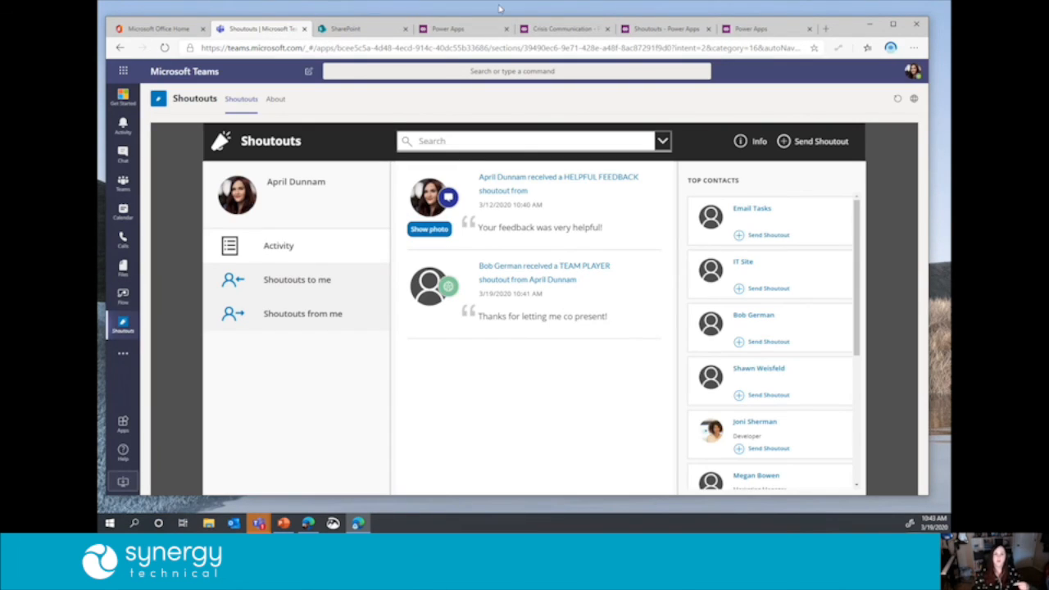
{"action": "left_click", "coordinate": [558, 29]}
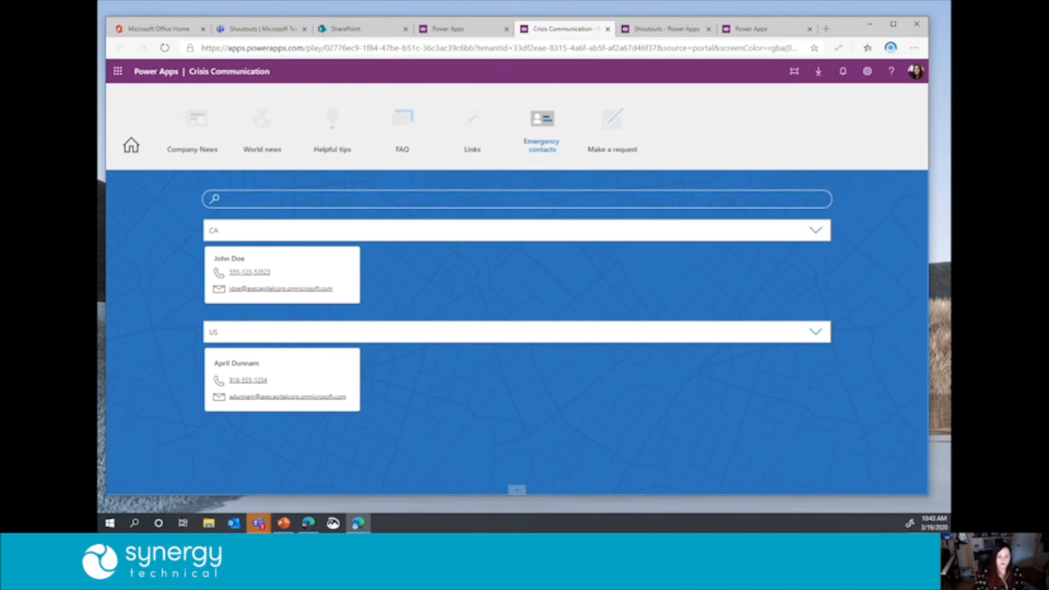
Step: Switch to the PowerPoint presentation and resume the slide show from the current slide
{"action": "key", "text": "alt+Tab"}
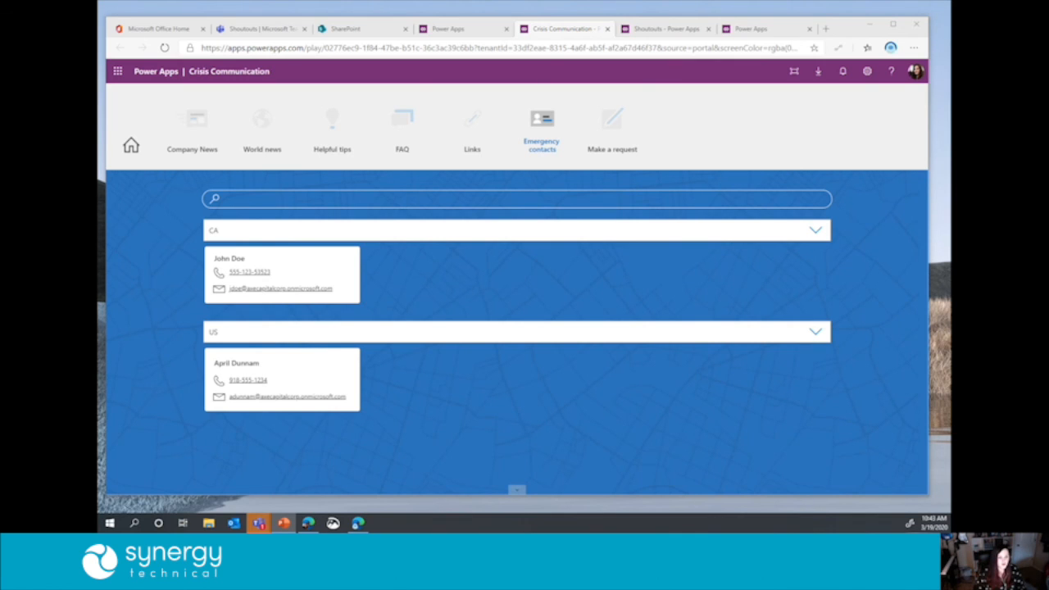
{"action": "key", "text": "shift+F5"}
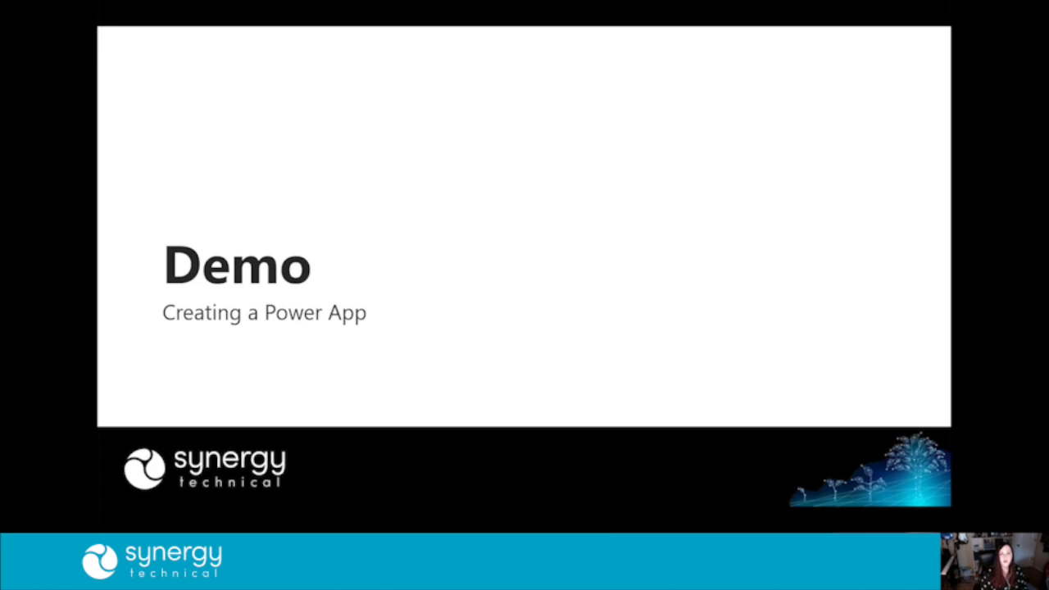
{"action": "key", "text": "Right"}
{"action": "key", "text": "Right"}
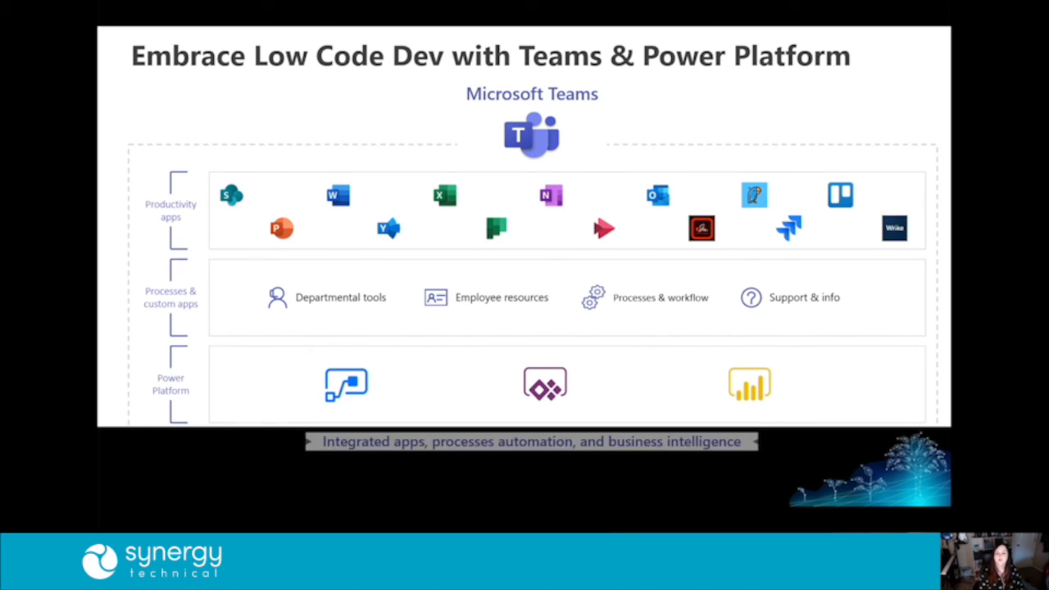
{"action": "key", "text": "Right"}
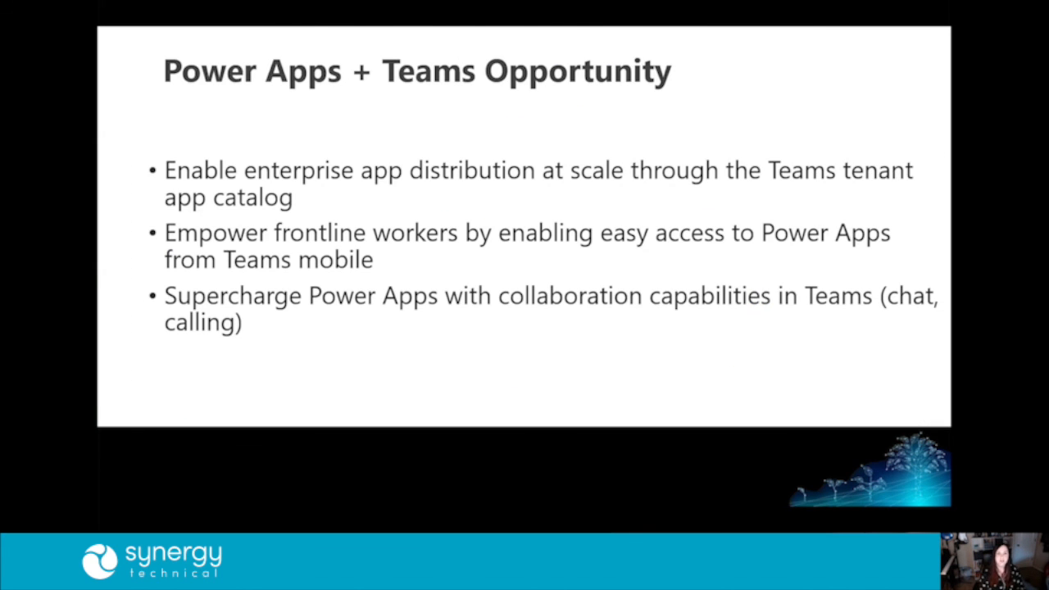
{"action": "key", "text": "Right"}
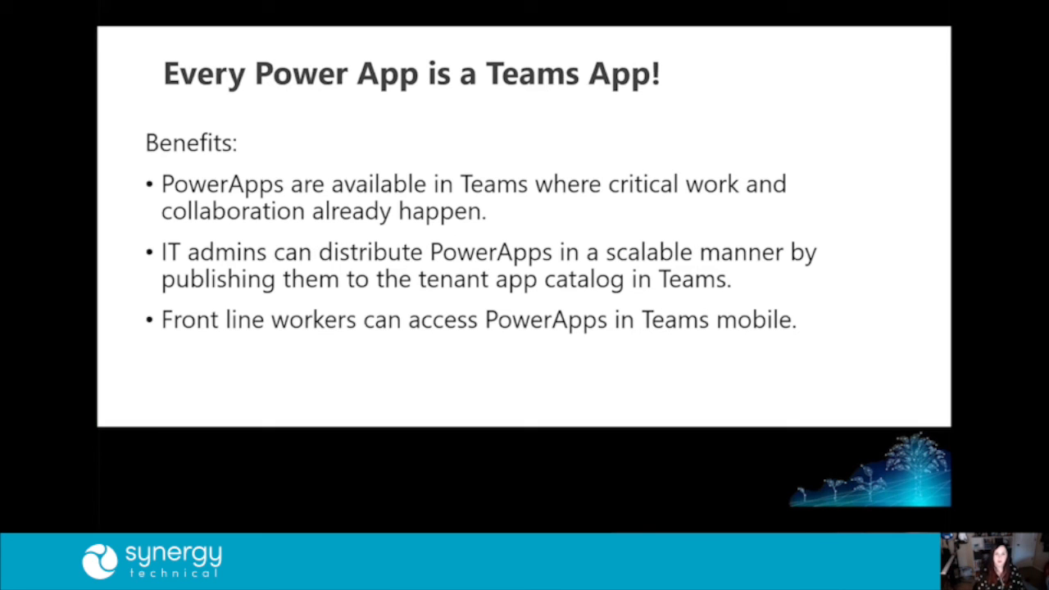